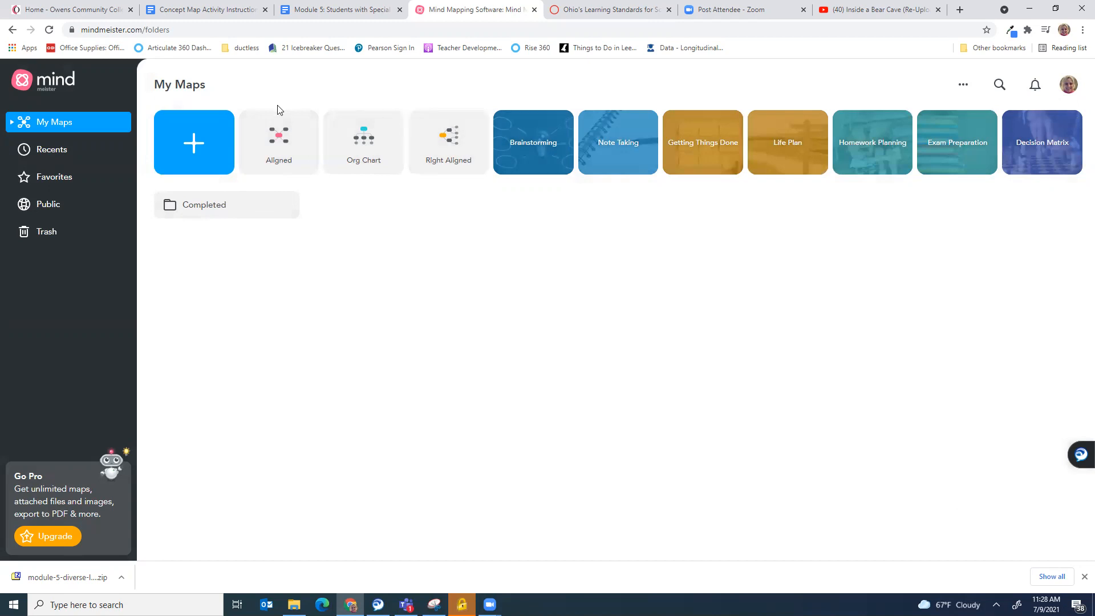
# Create a new blank mind map and leave its central topic's default title in place.
pyautogui.click(194, 149)
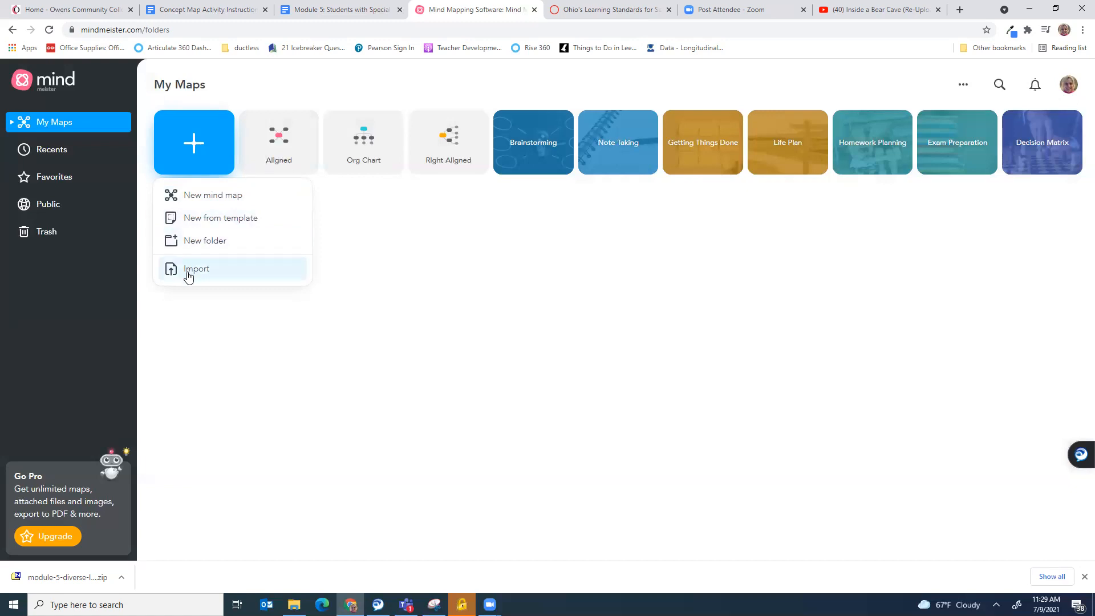
pyautogui.click(204, 203)
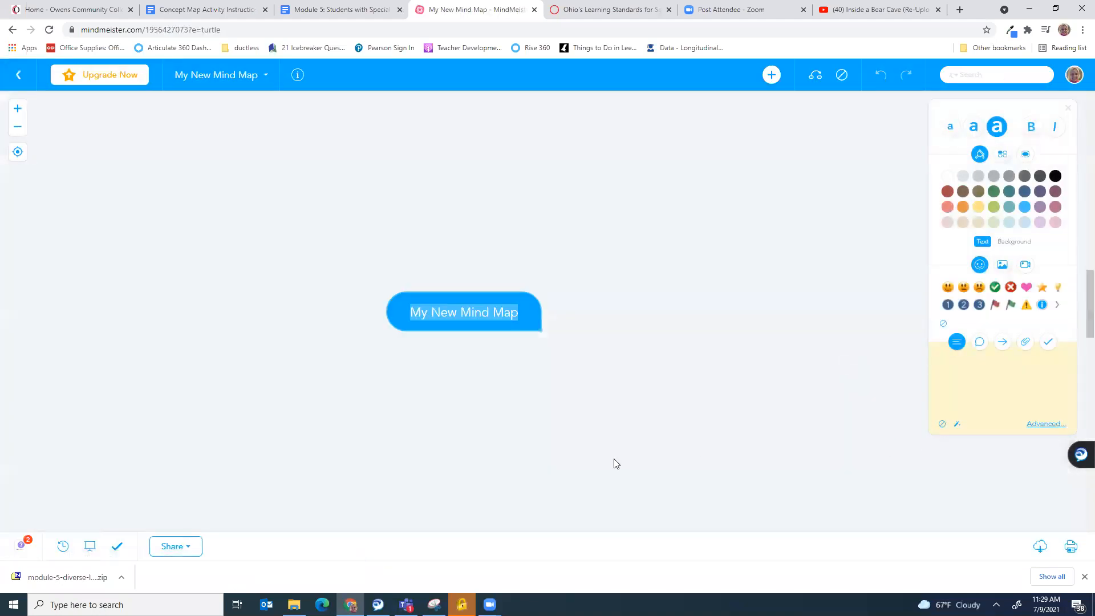
pyautogui.click(600, 350)
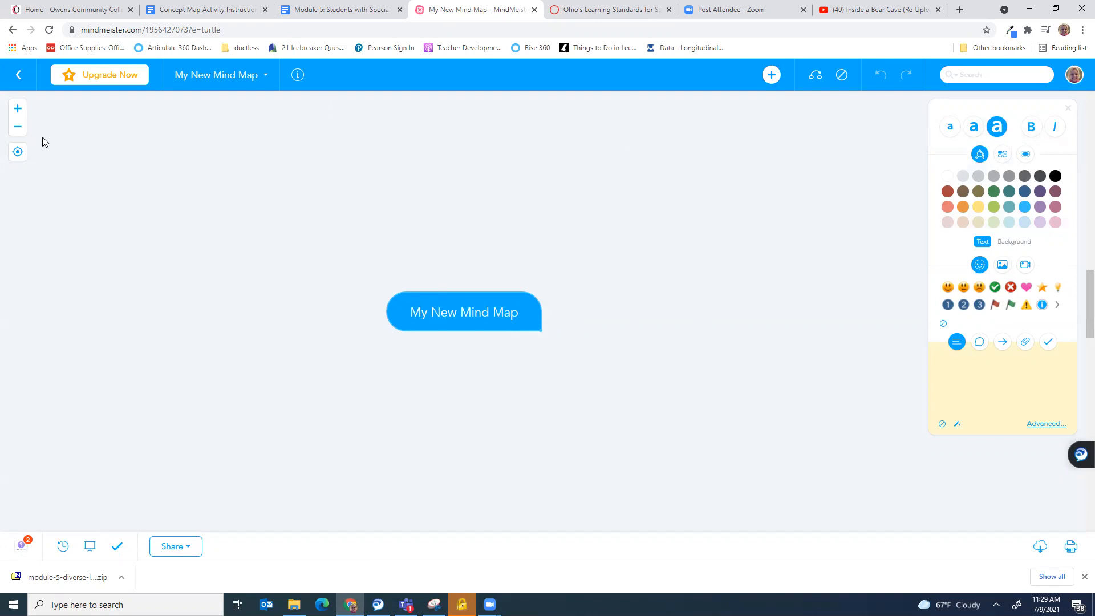
pyautogui.click(18, 111)
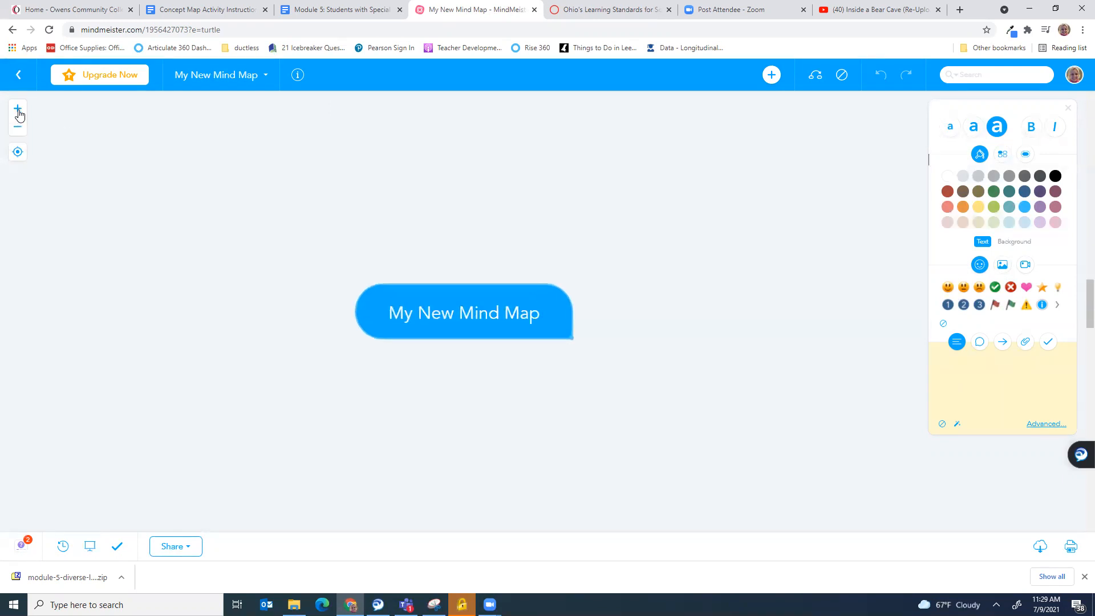
pyautogui.click(18, 130)
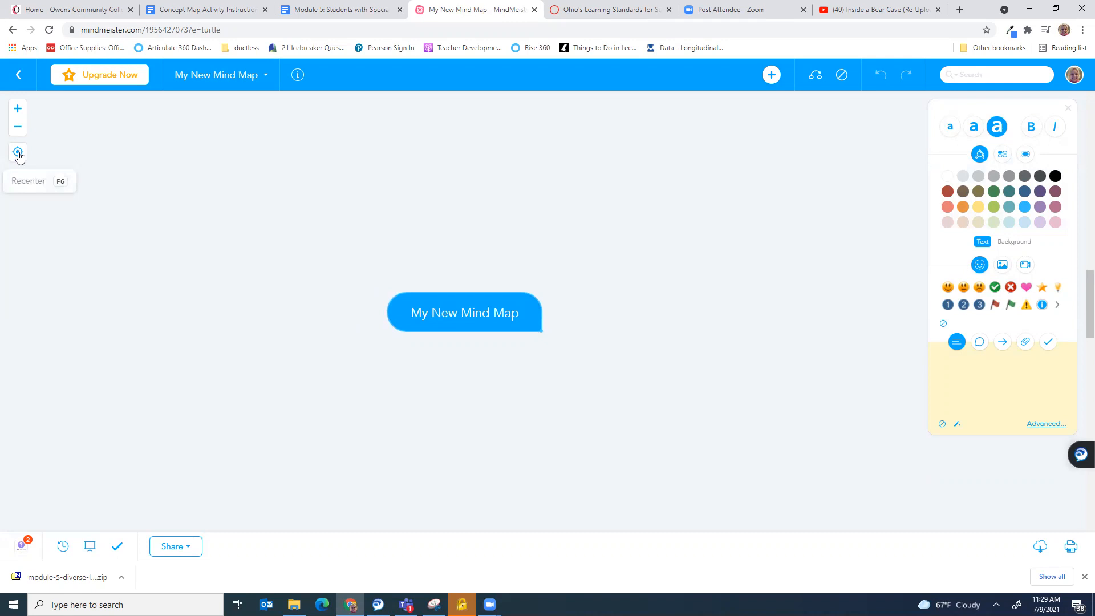
pyautogui.click(17, 154)
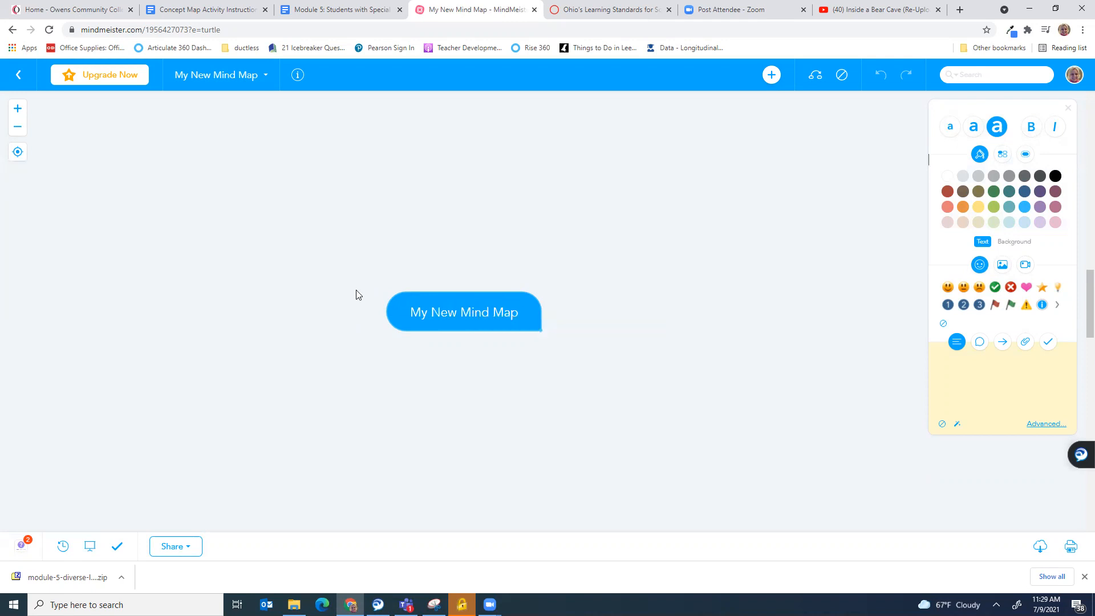
# Apply the light green theme with a teal central topic to the mind map.
pyautogui.click(266, 76)
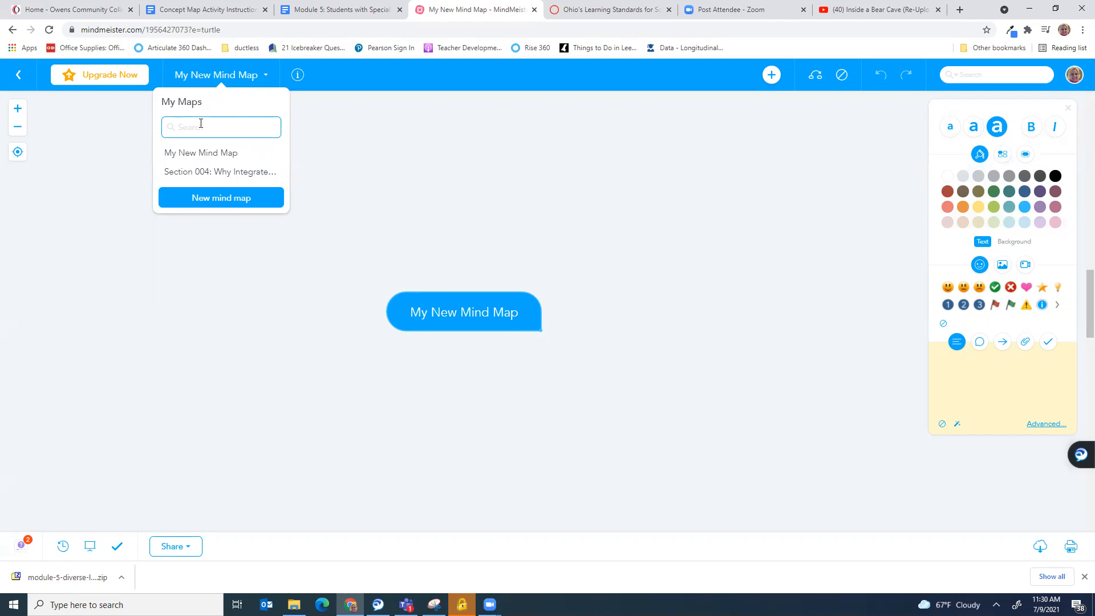
pyautogui.click(297, 77)
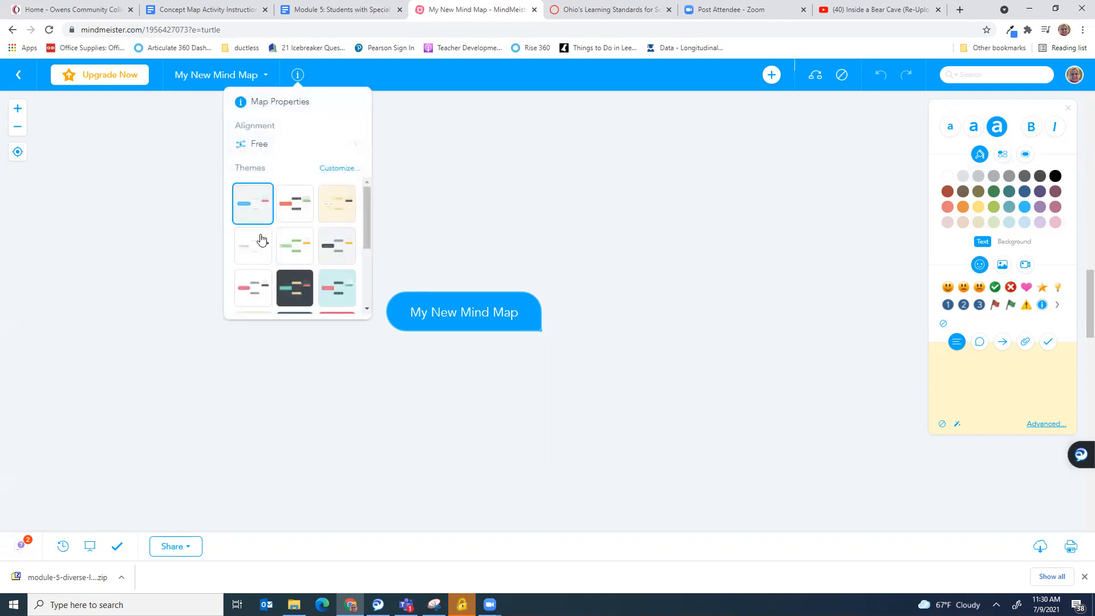
pyautogui.moveTo(254, 146)
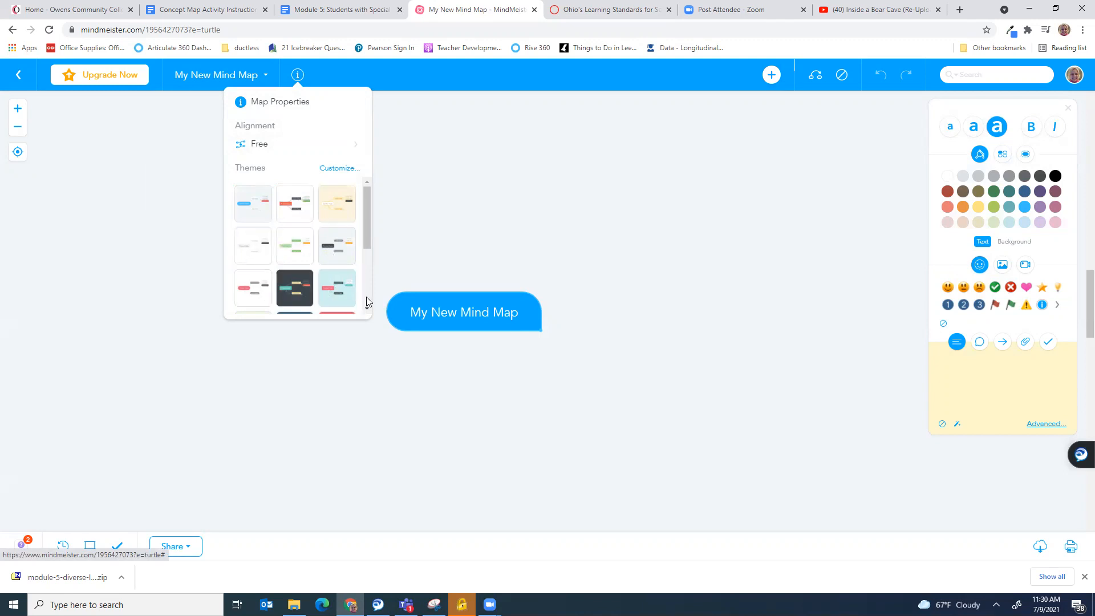
pyautogui.scroll(-3, 366, 296)
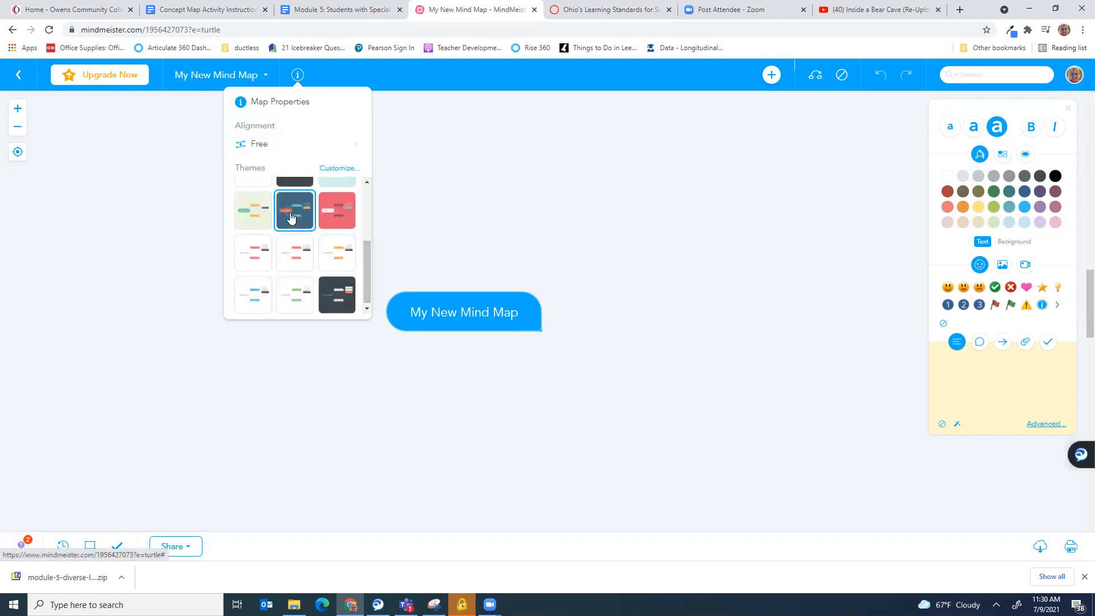
pyautogui.click(253, 212)
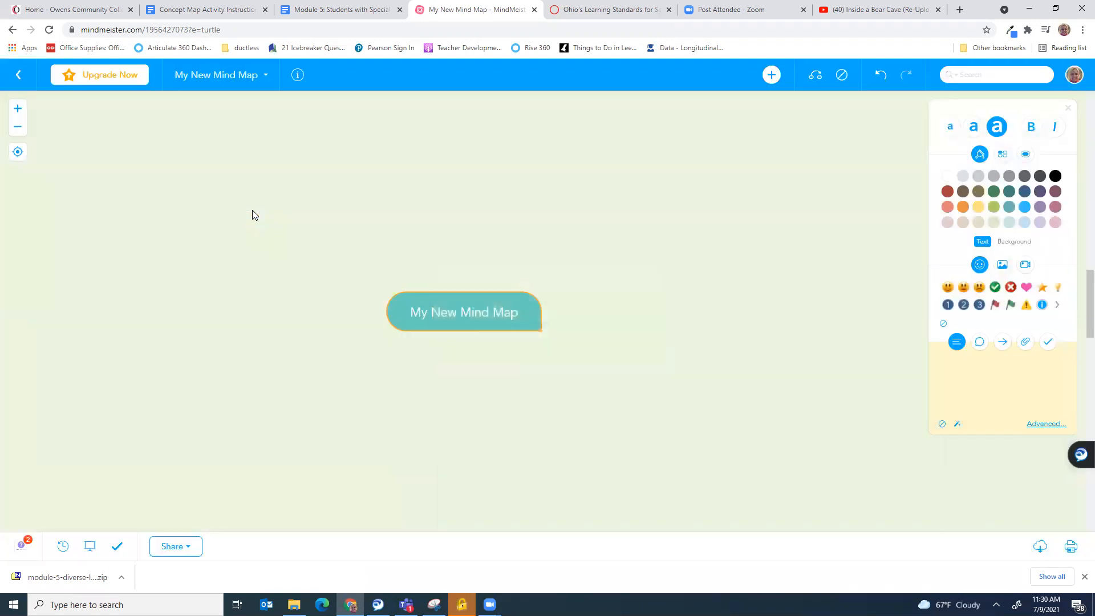
pyautogui.click(298, 75)
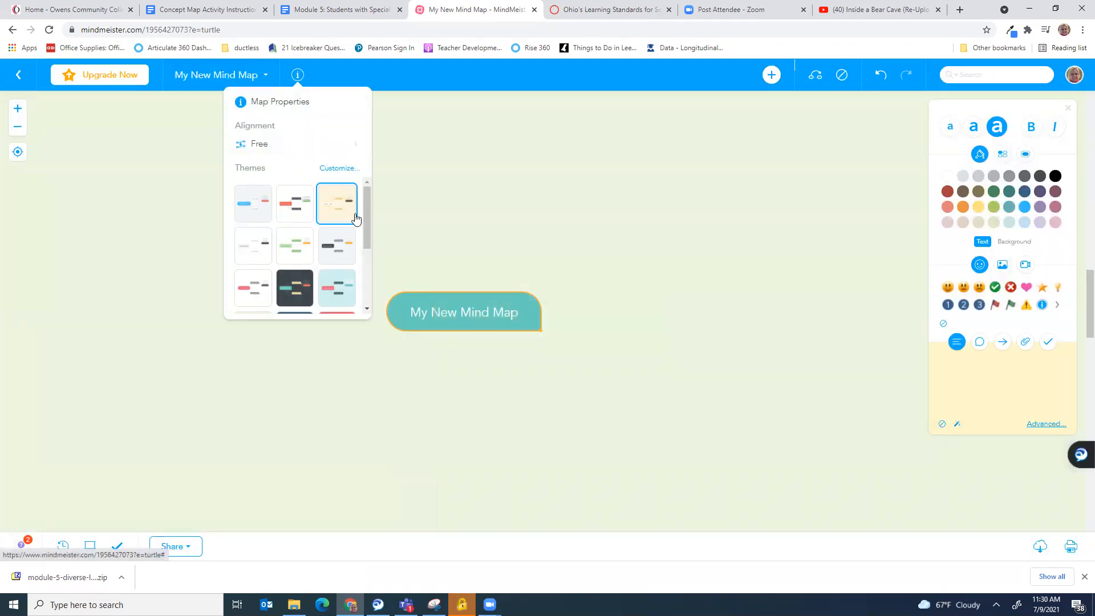
pyautogui.scroll(-3, 369, 289)
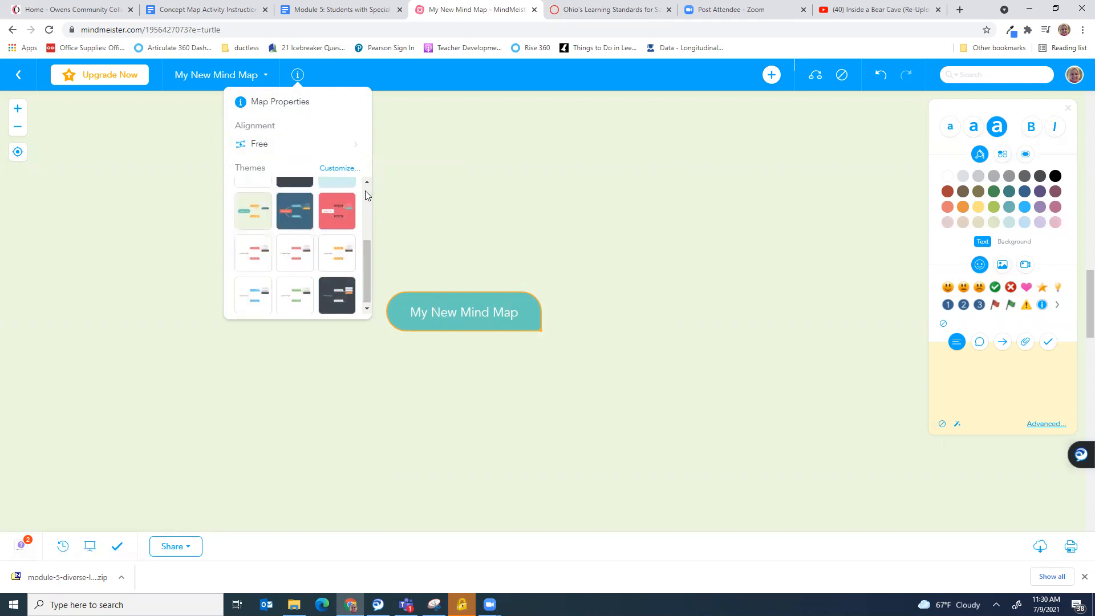
pyautogui.scroll(5, 365, 191)
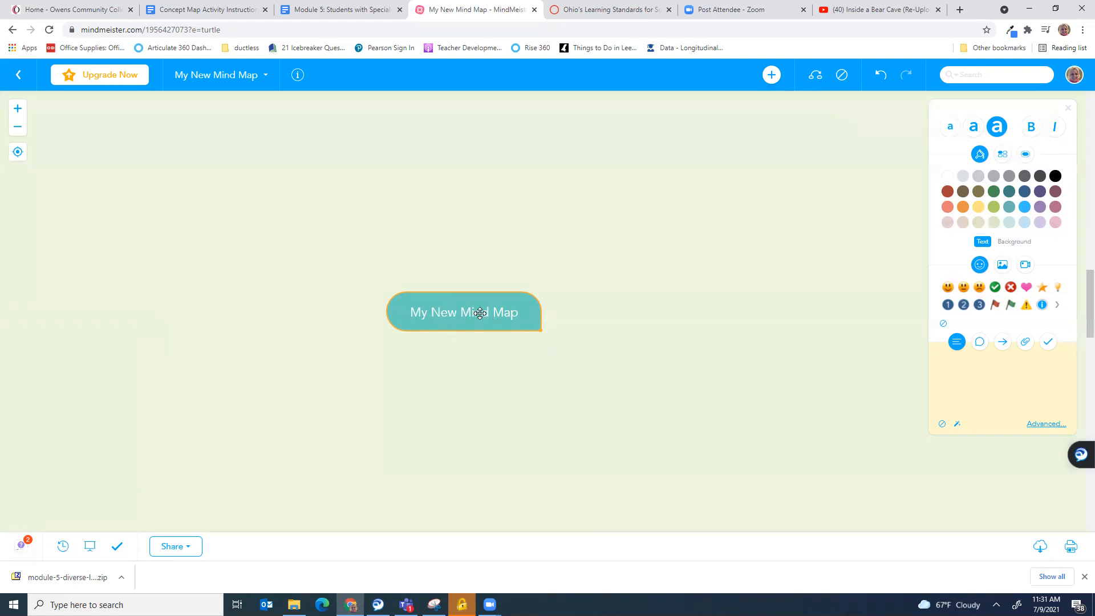
# Try the small, medium and large text sizes and a dark red text colour on the central topic.
pyautogui.click(949, 130)
pyautogui.click(979, 128)
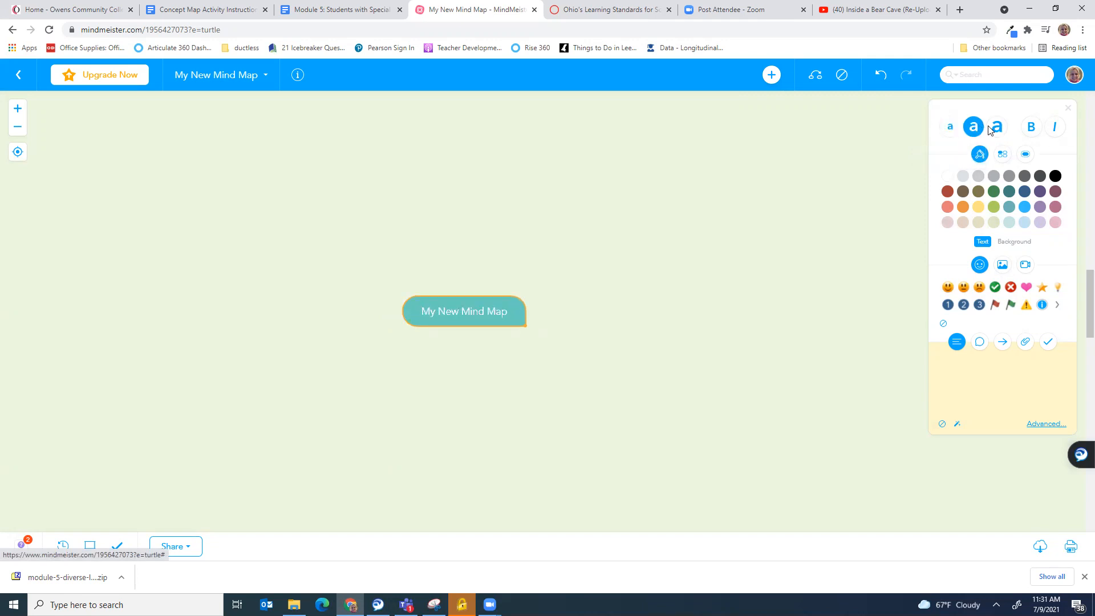
pyautogui.click(997, 128)
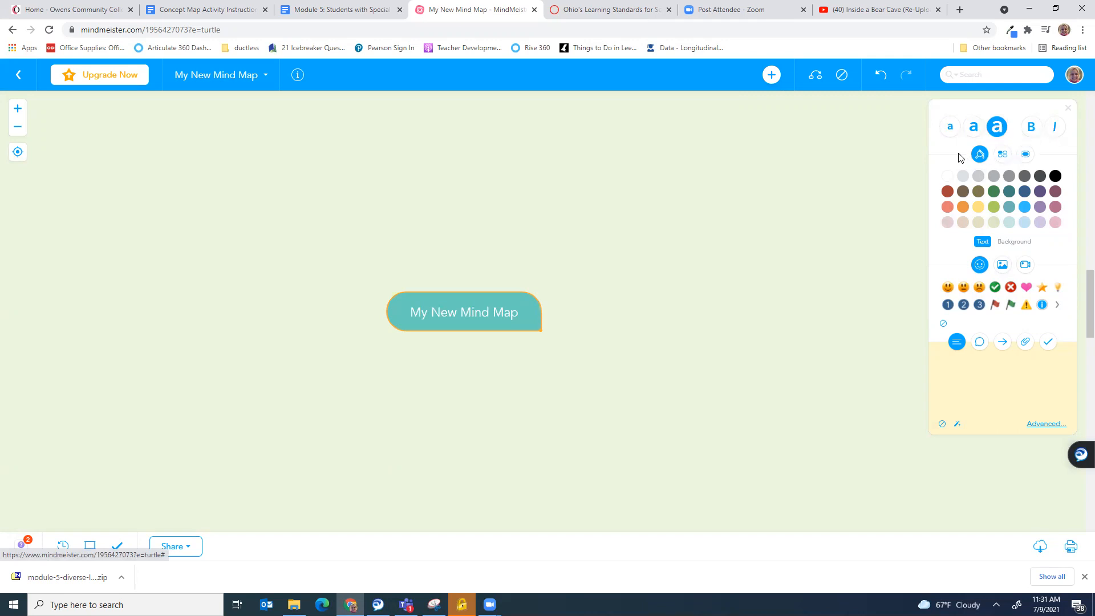
pyautogui.click(946, 192)
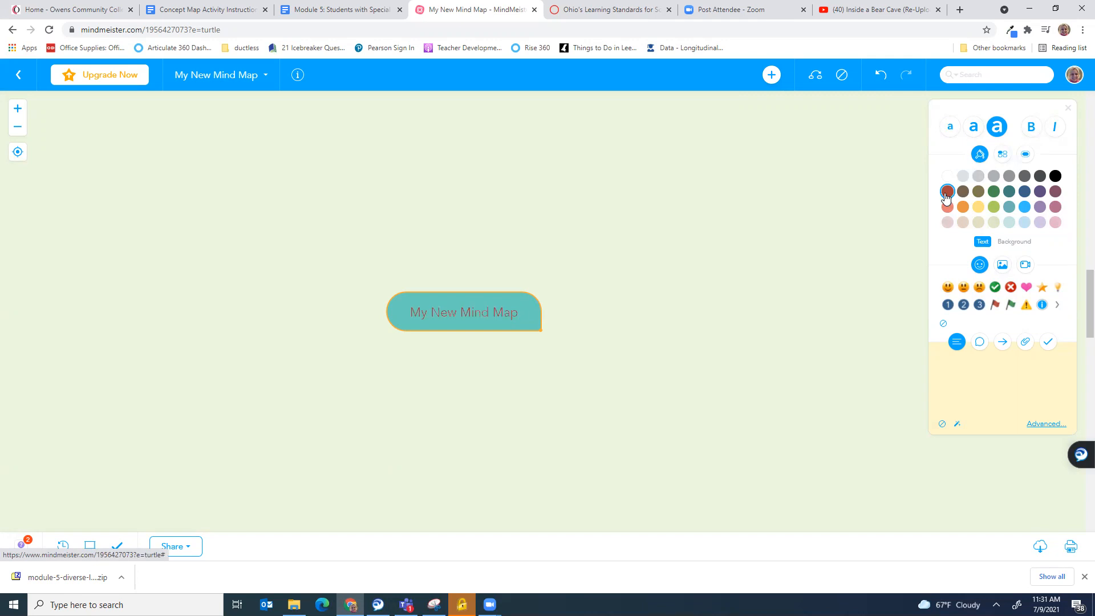
# Apply the light teal preset style with dark text to the central topic and set its text to the large size.
pyautogui.click(1003, 154)
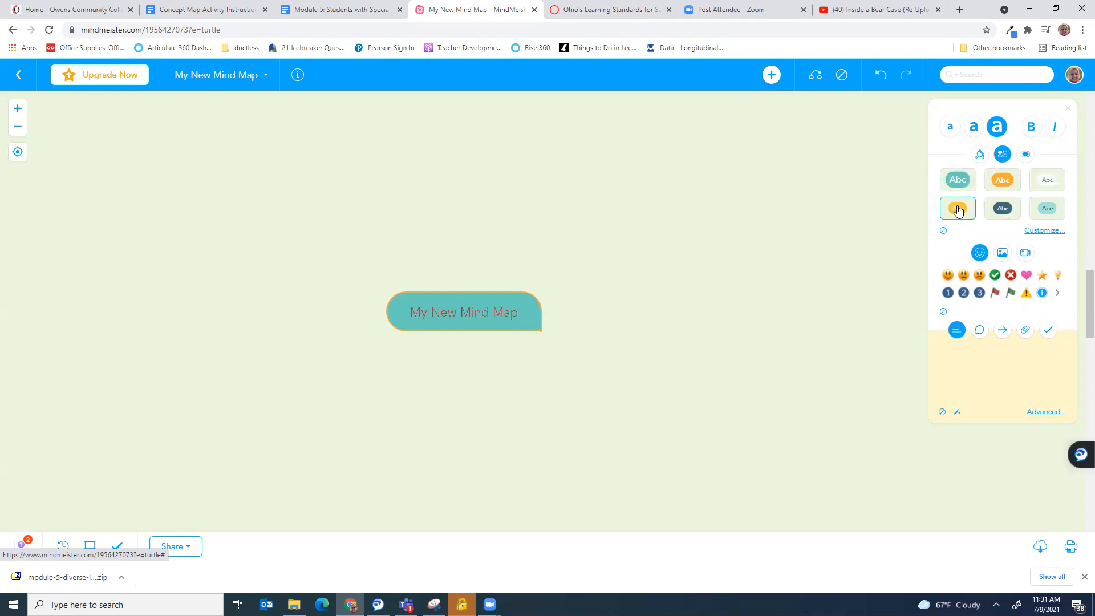
pyautogui.click(1052, 209)
pyautogui.click(975, 127)
pyautogui.click(997, 127)
# Examine the central topic's boundary, image, video, comment, link, attachment, task and note options and the map's sharing options.
pyautogui.click(1025, 154)
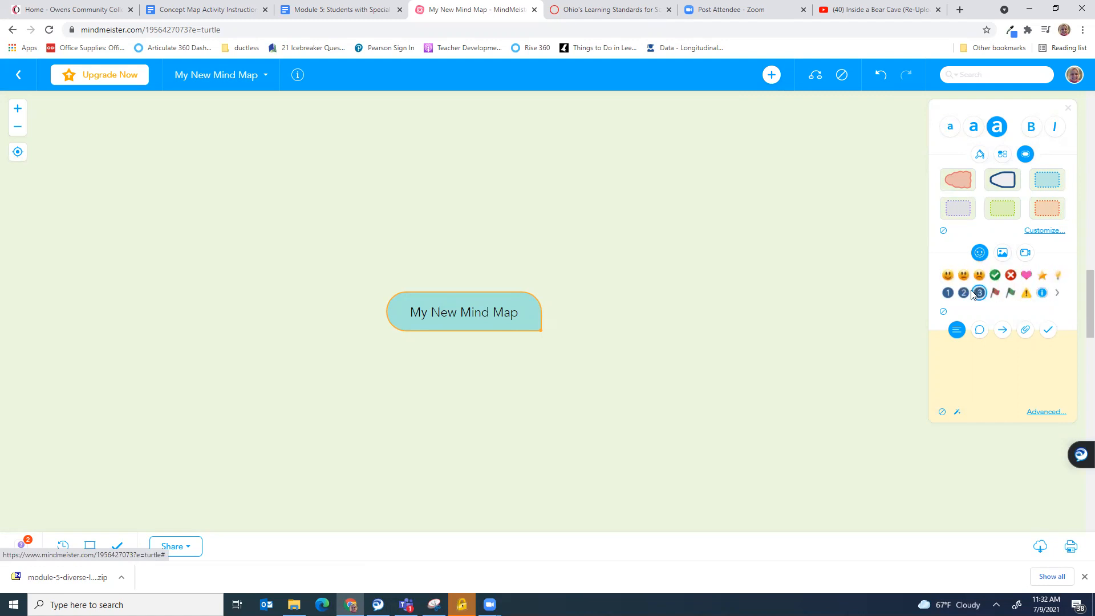
pyautogui.click(1002, 253)
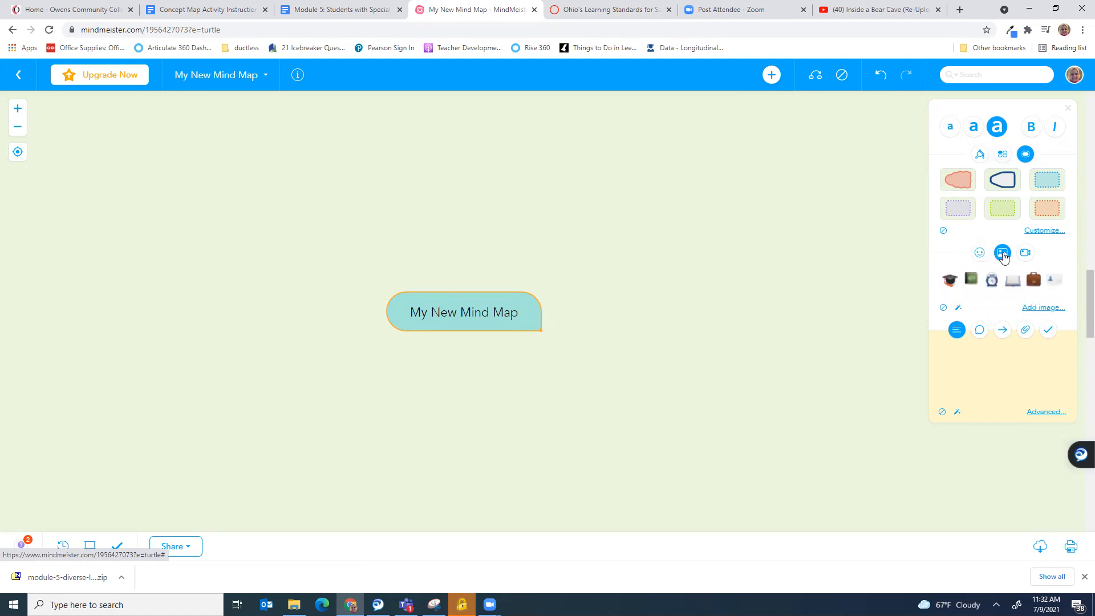
pyautogui.click(1025, 253)
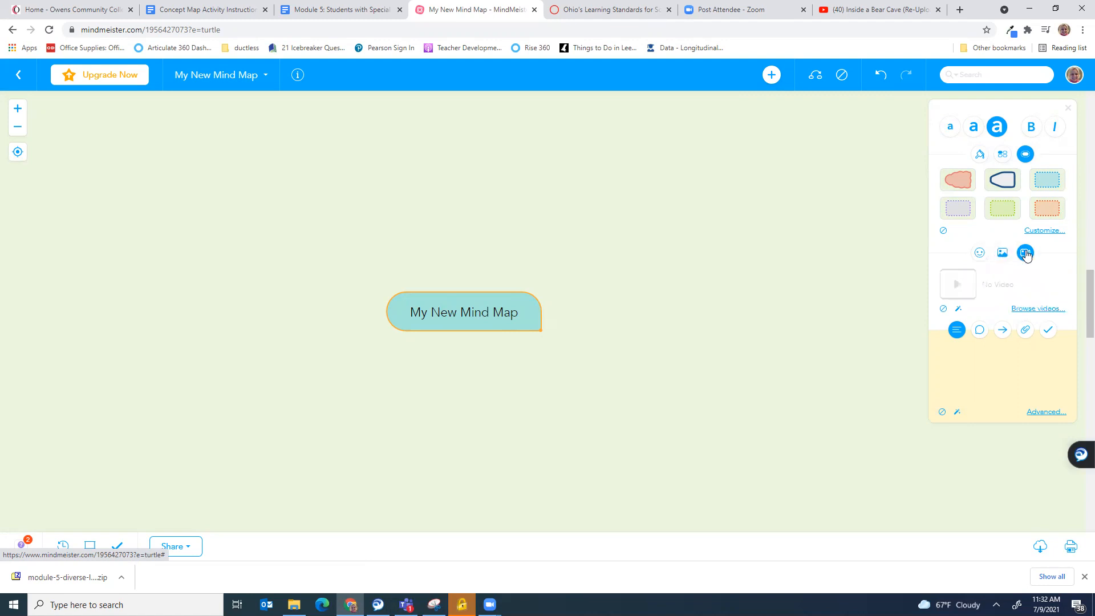
pyautogui.click(980, 336)
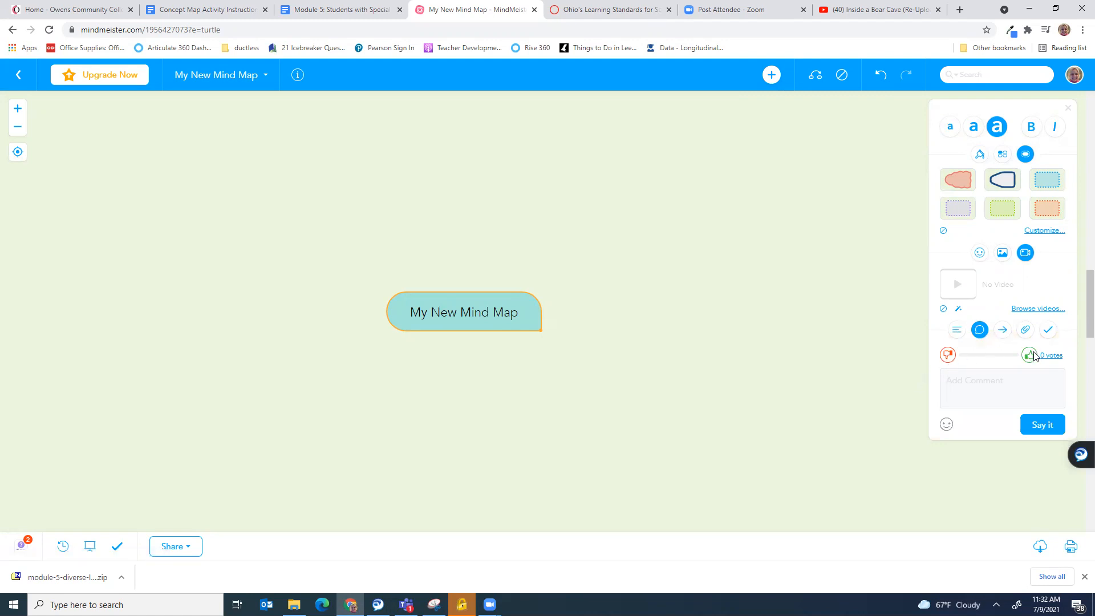
pyautogui.click(1002, 331)
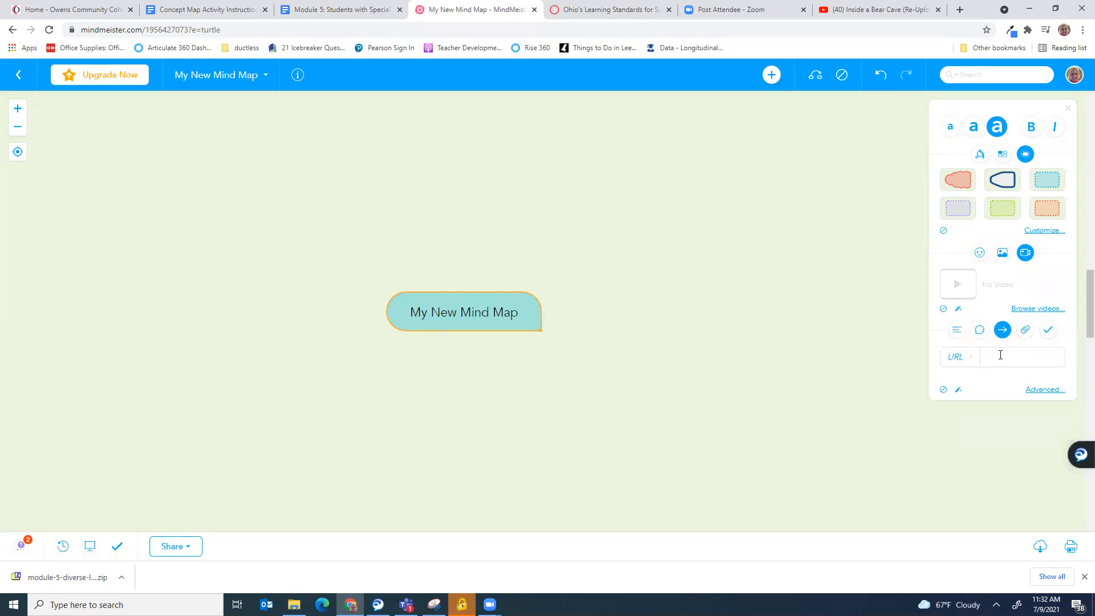
pyautogui.click(1025, 334)
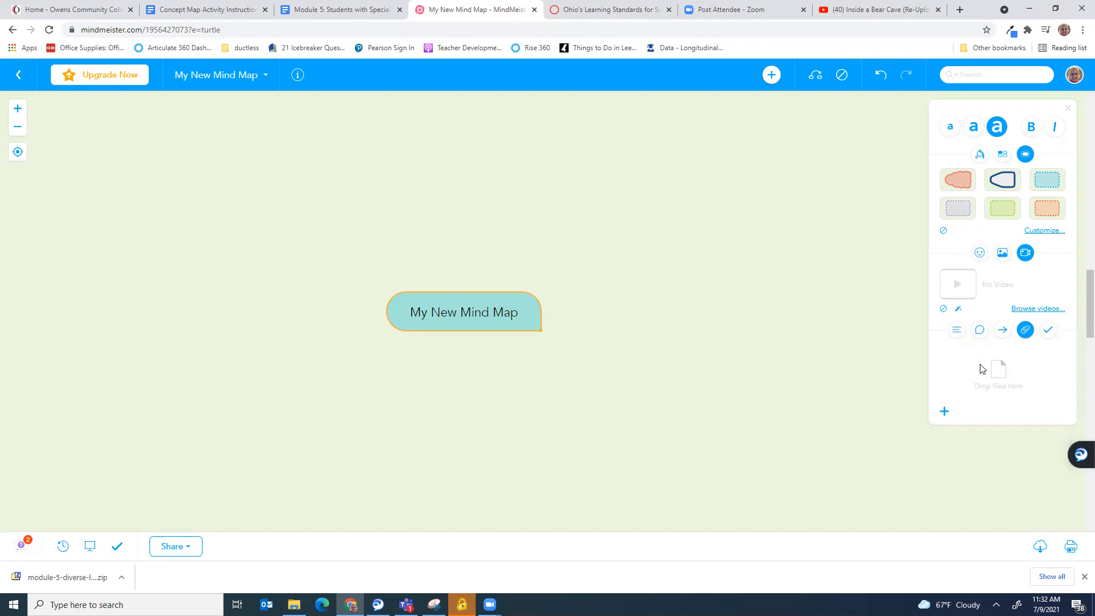
pyautogui.click(1049, 332)
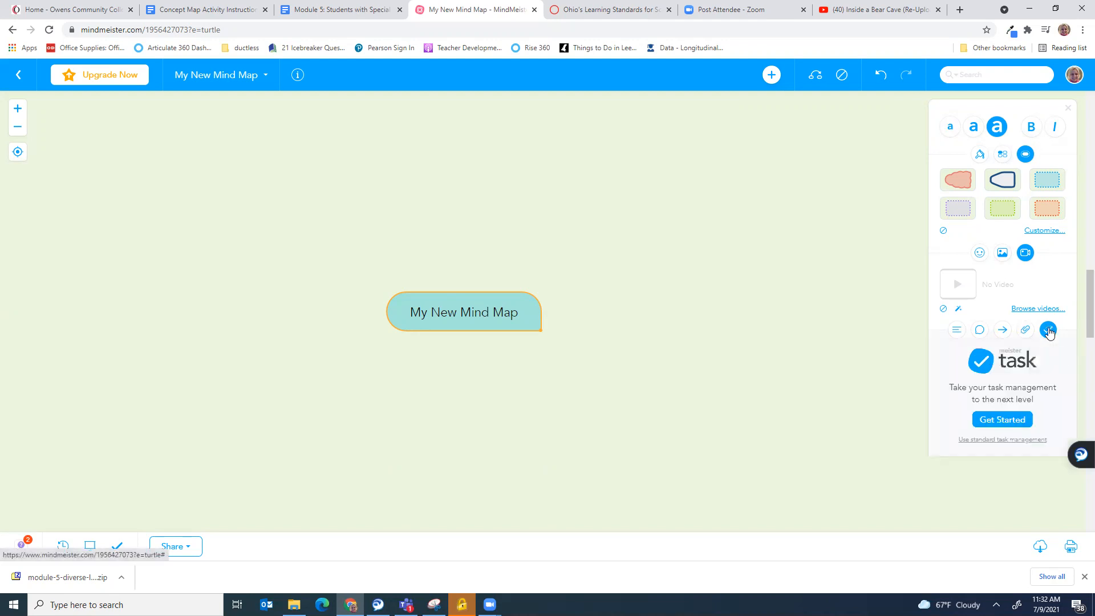
pyautogui.click(959, 330)
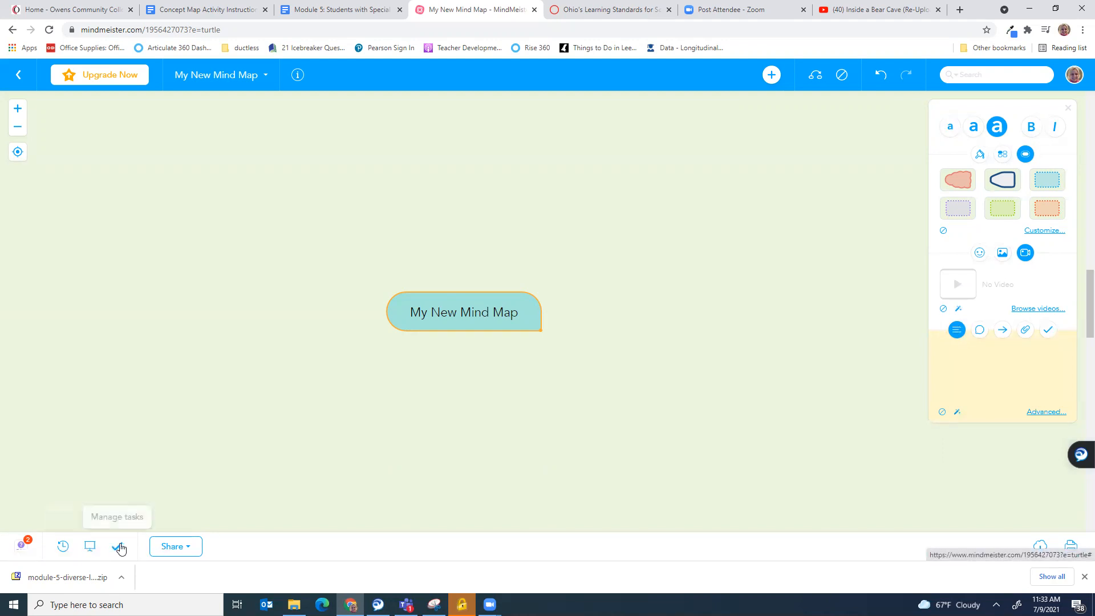
pyautogui.click(172, 546)
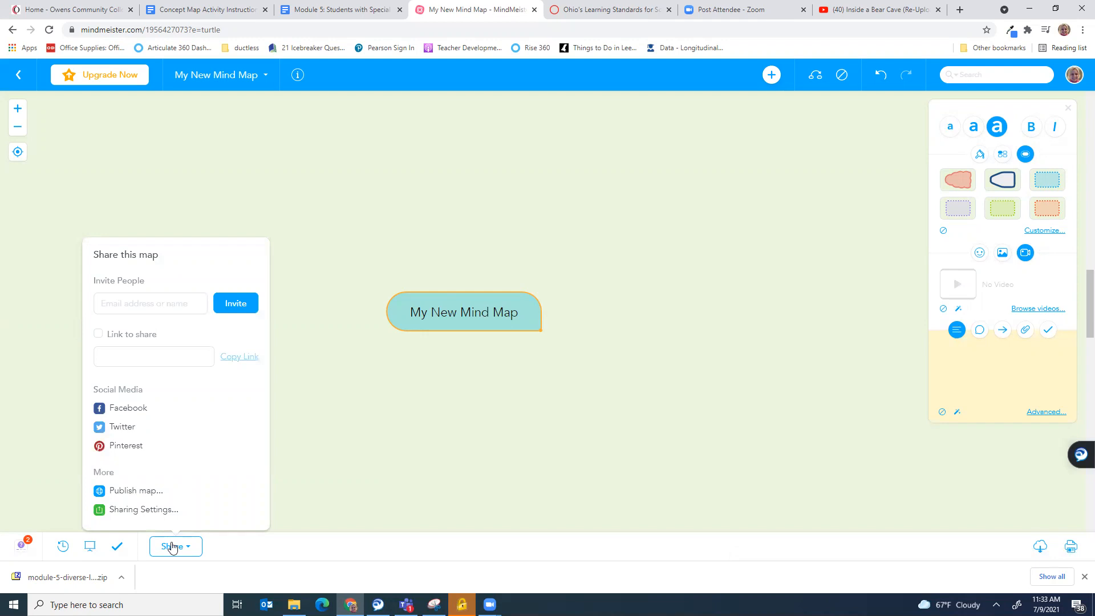
pyautogui.click(171, 547)
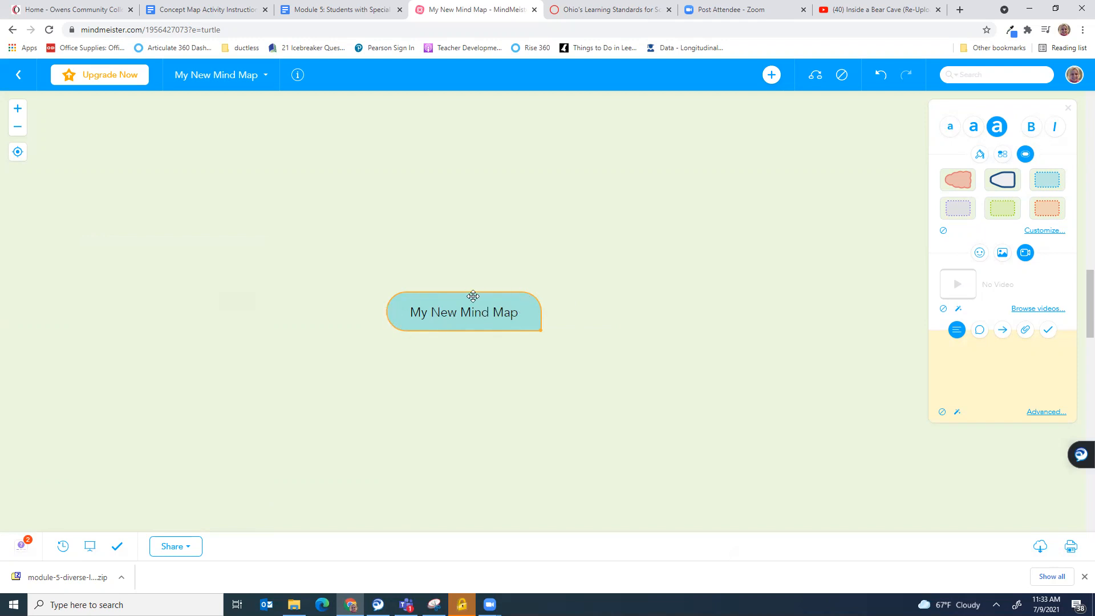
# Copy content statement 1.LS.1 on living things' basic needs from the Grade 1 page of Ohio's Learning Standards for Science.
pyautogui.doubleClick(425, 312)
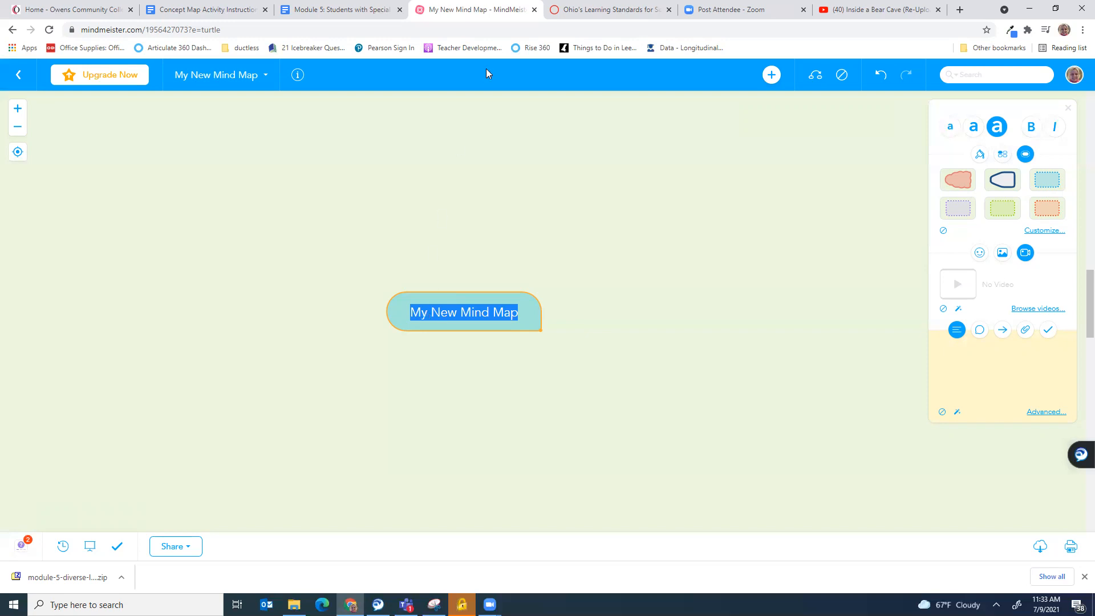
pyautogui.click(576, 11)
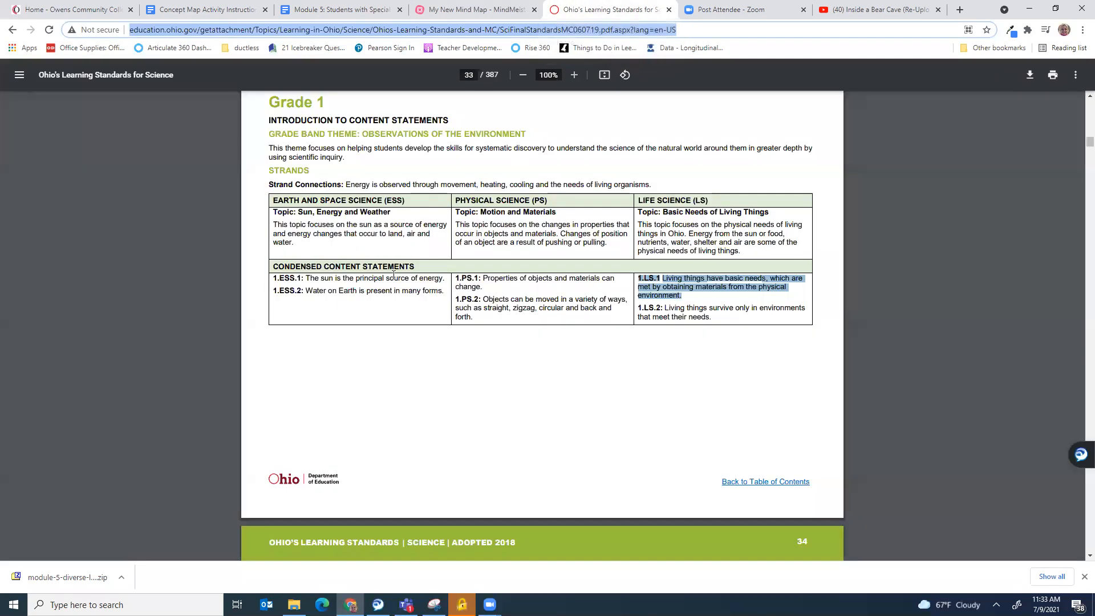
pyautogui.click(667, 291)
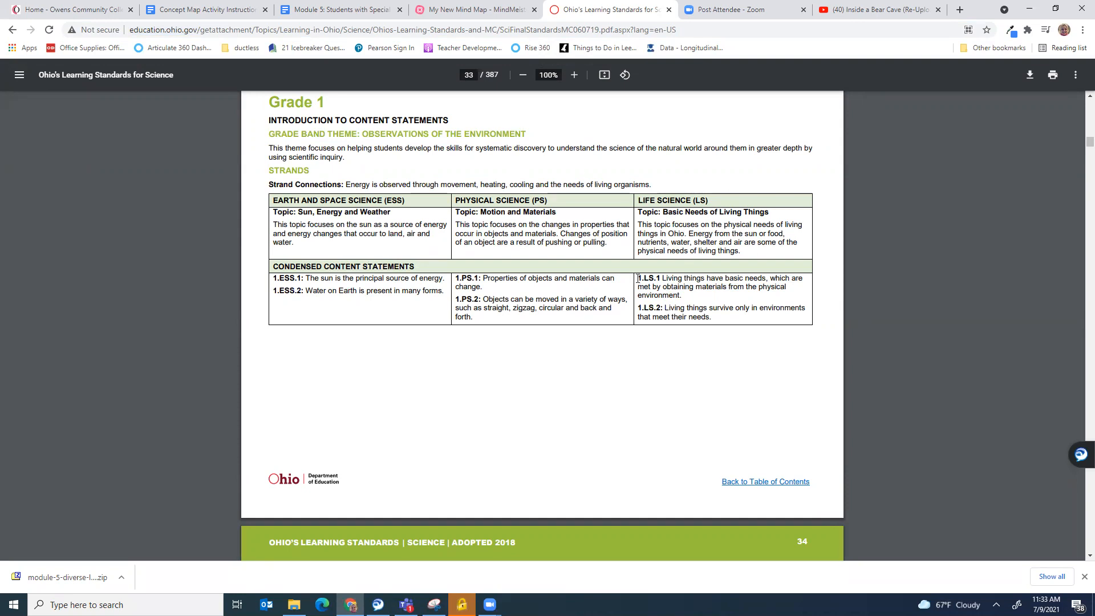
pyautogui.moveTo(638, 278); pyautogui.dragTo(683, 297)
pyautogui.hotkey('ctrl', 'c')
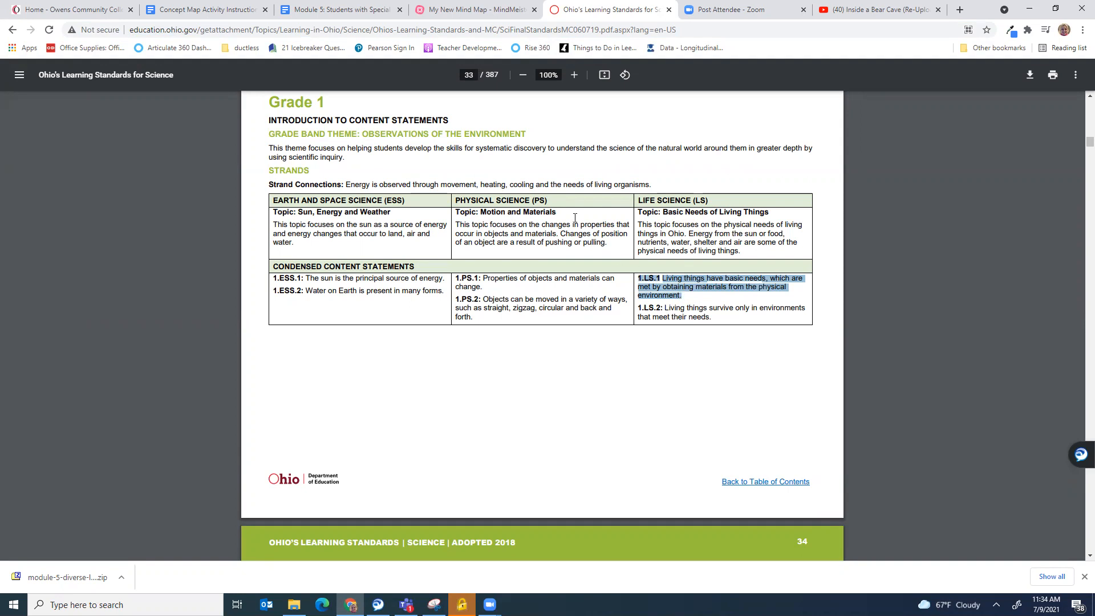
# Replace the mind map's central topic text with "1.LS.1 Living things have basic needs, which are met by obtaining materials from the physical environment.".
pyautogui.click(438, 10)
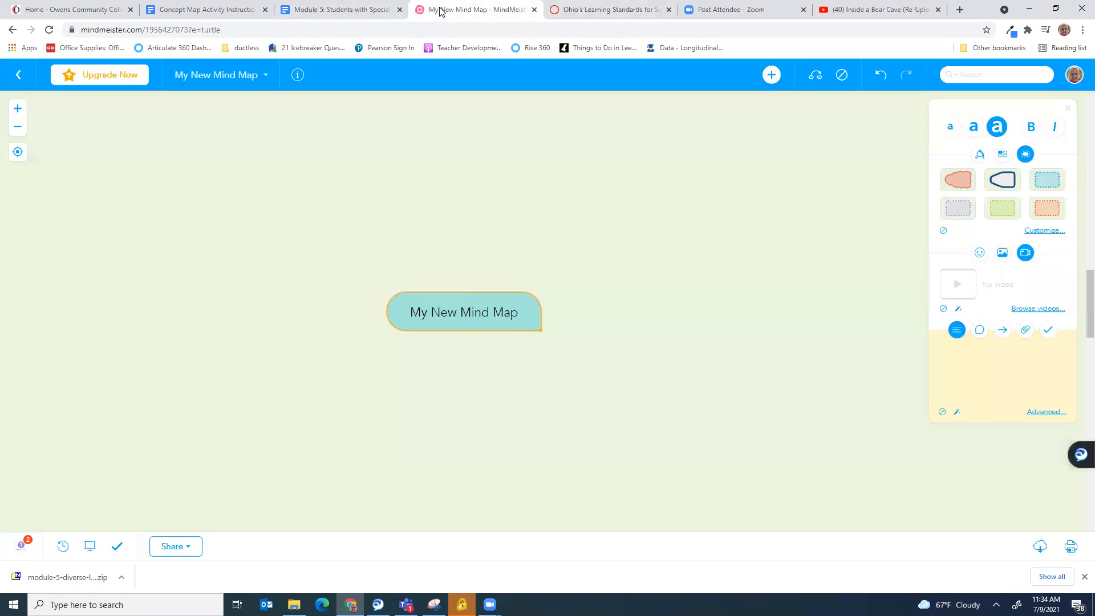
pyautogui.doubleClick(408, 311)
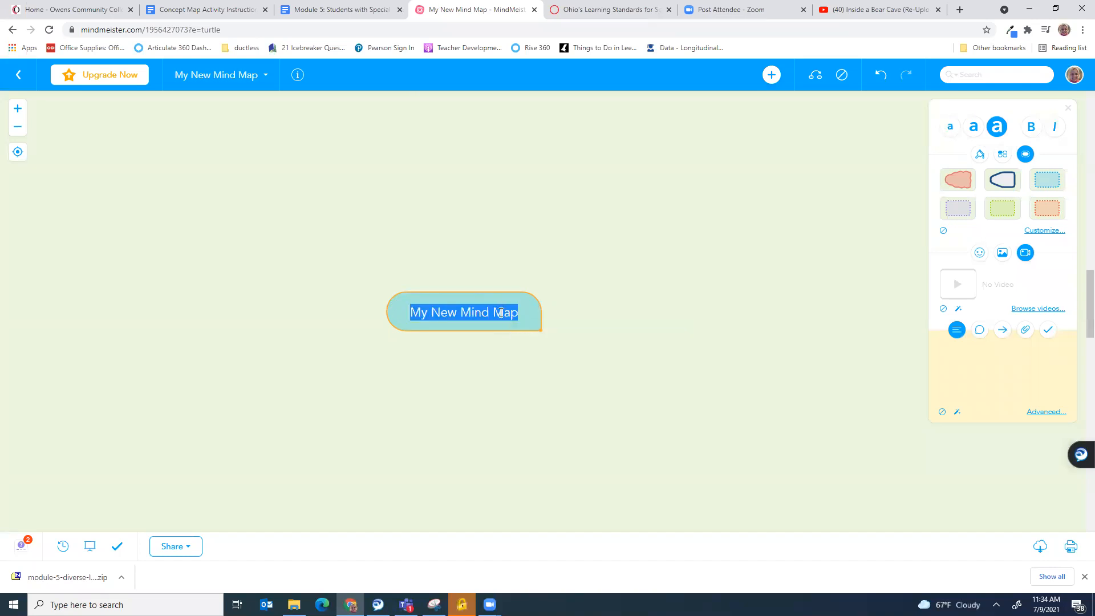
pyautogui.hotkey('ctrl', 'v')
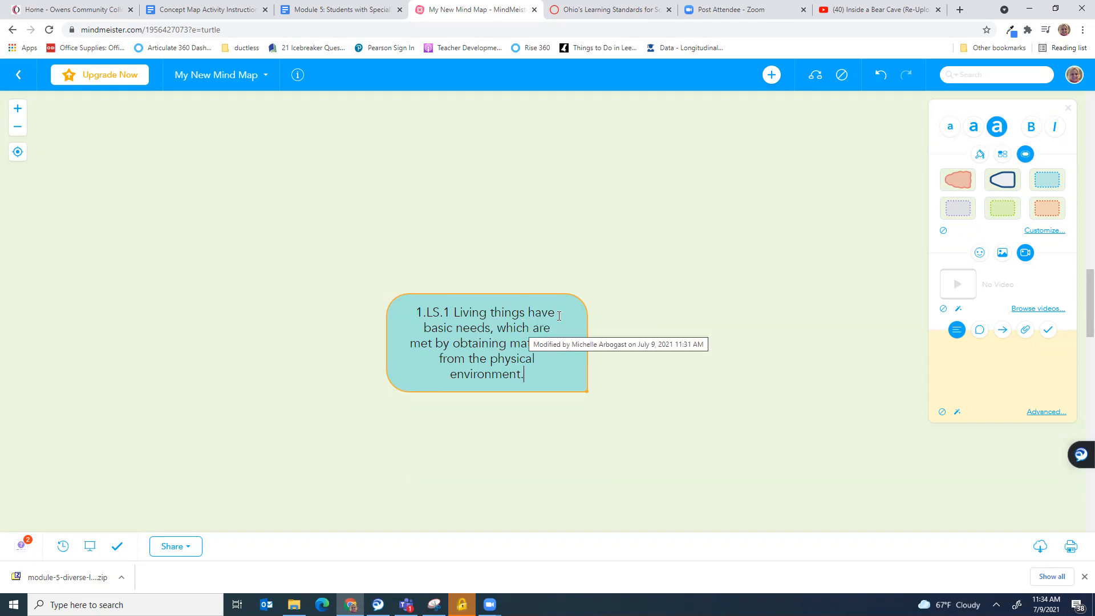
# Recheck the Grade 1 content statement in the Ohio standards document and add a "Food" branch to the mind map's central topic.
pyautogui.click(618, 11)
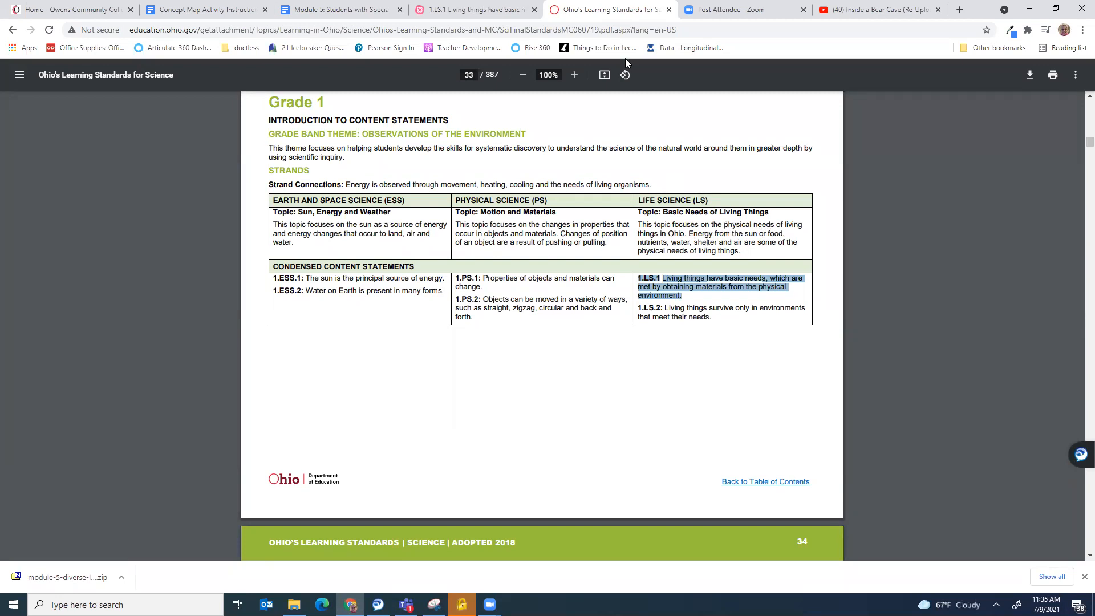
pyautogui.click(481, 7)
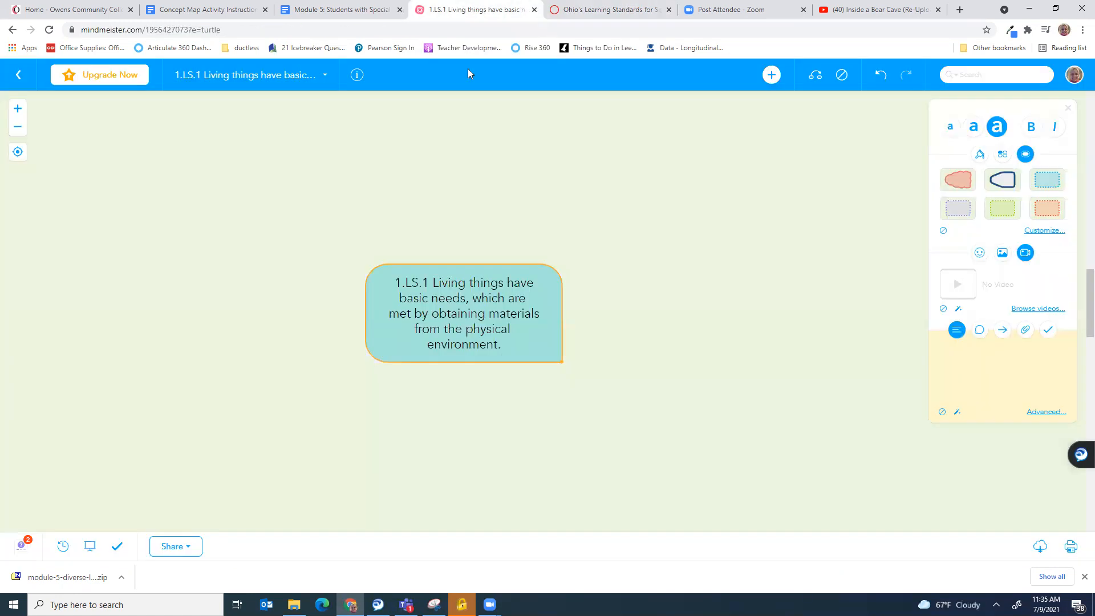
pyautogui.doubleClick(522, 282)
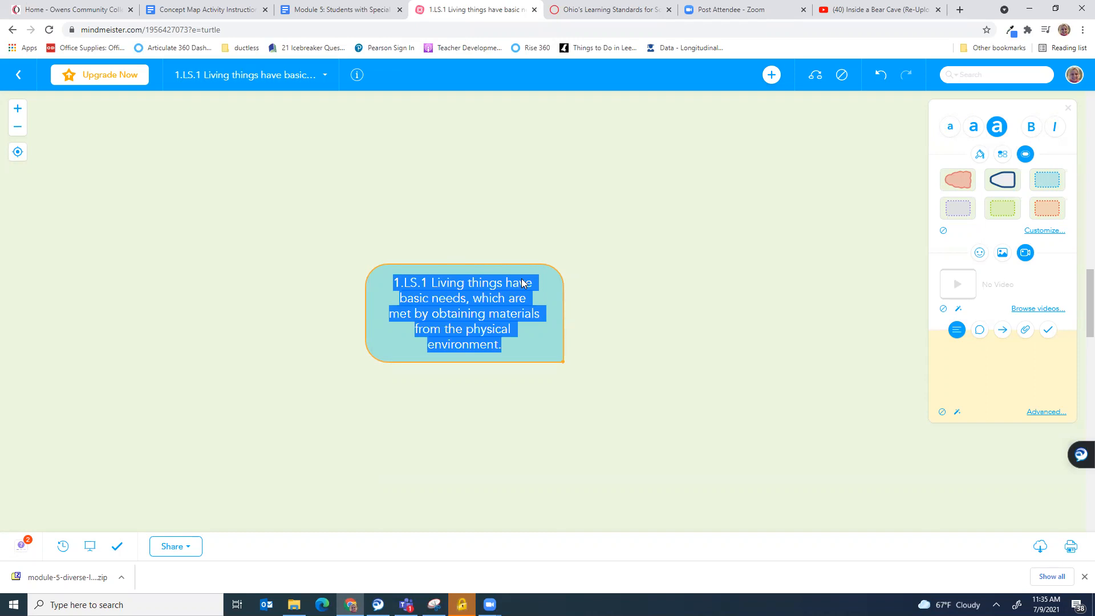
pyautogui.press('Tab')
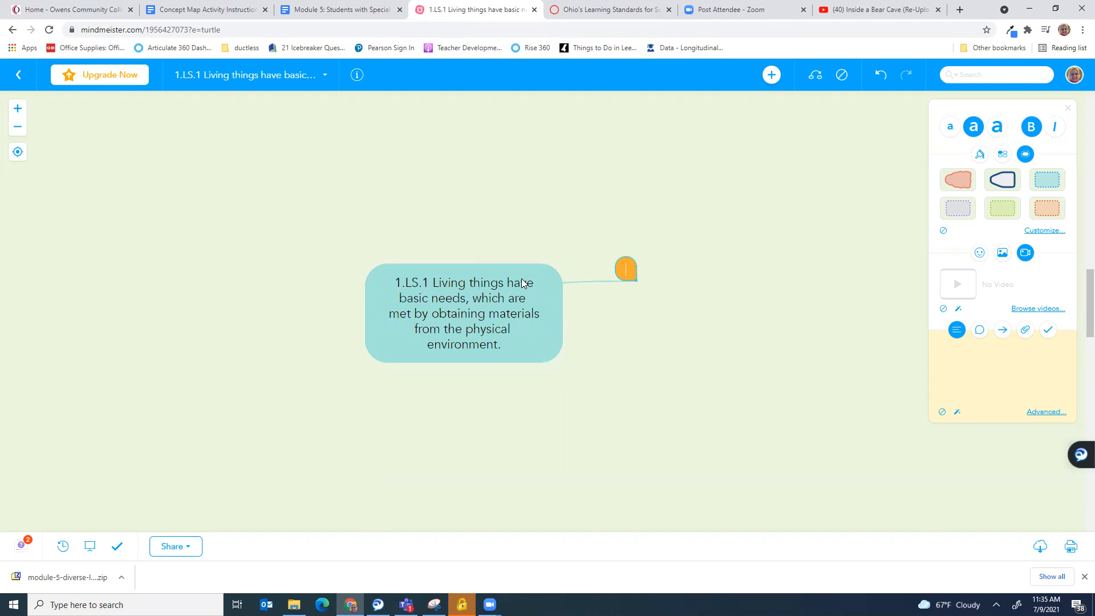
pyautogui.write('Food')
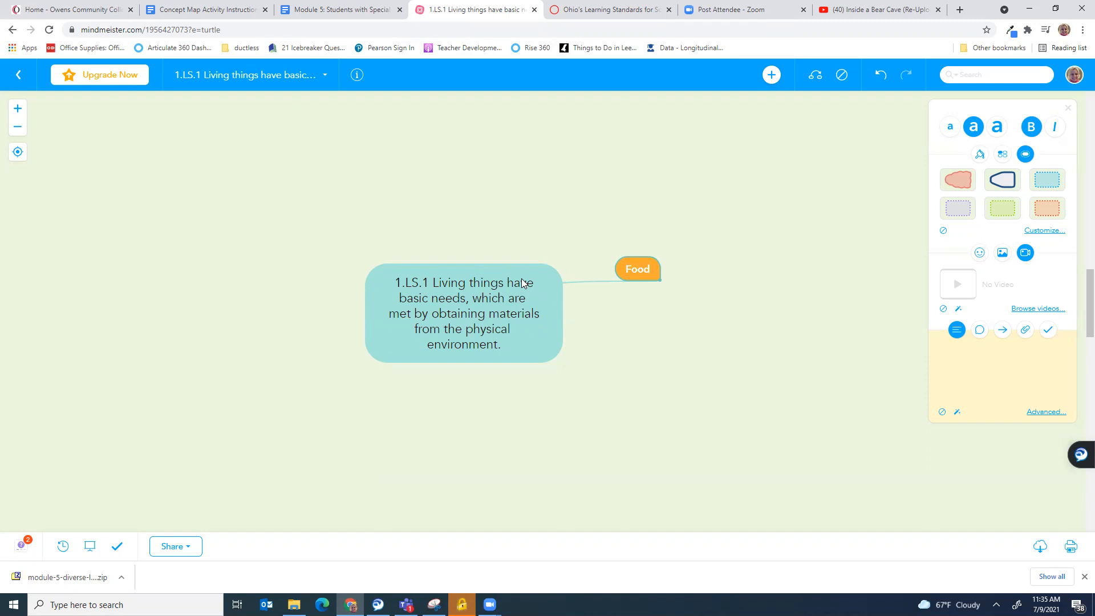
pyautogui.click(772, 80)
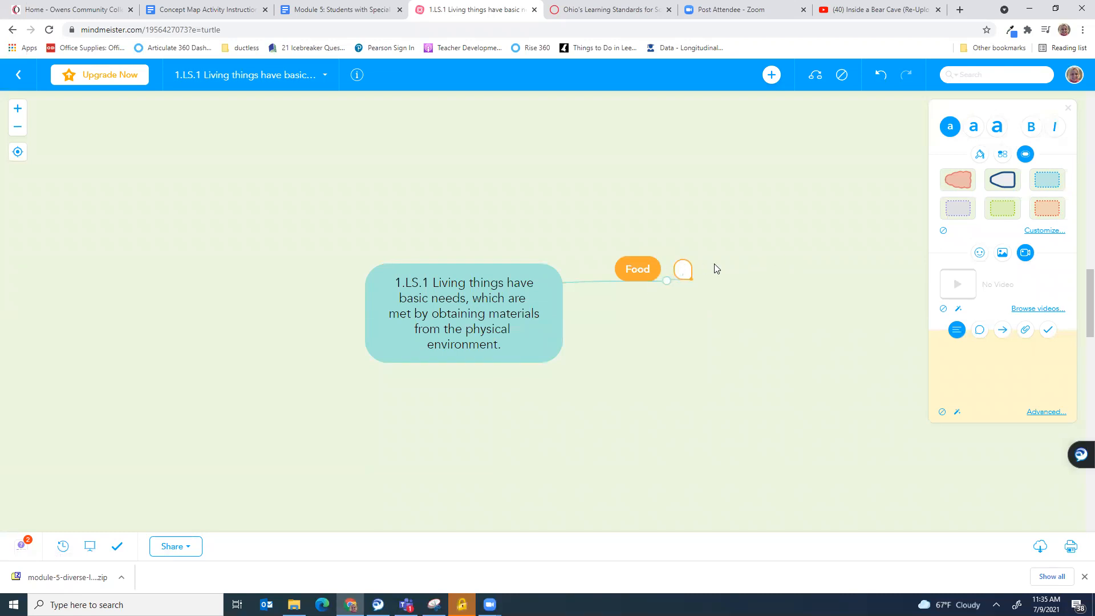
# Add three more main branches to the central topic, named "Water", "Air" and "Shelter".
pyautogui.click(511, 317)
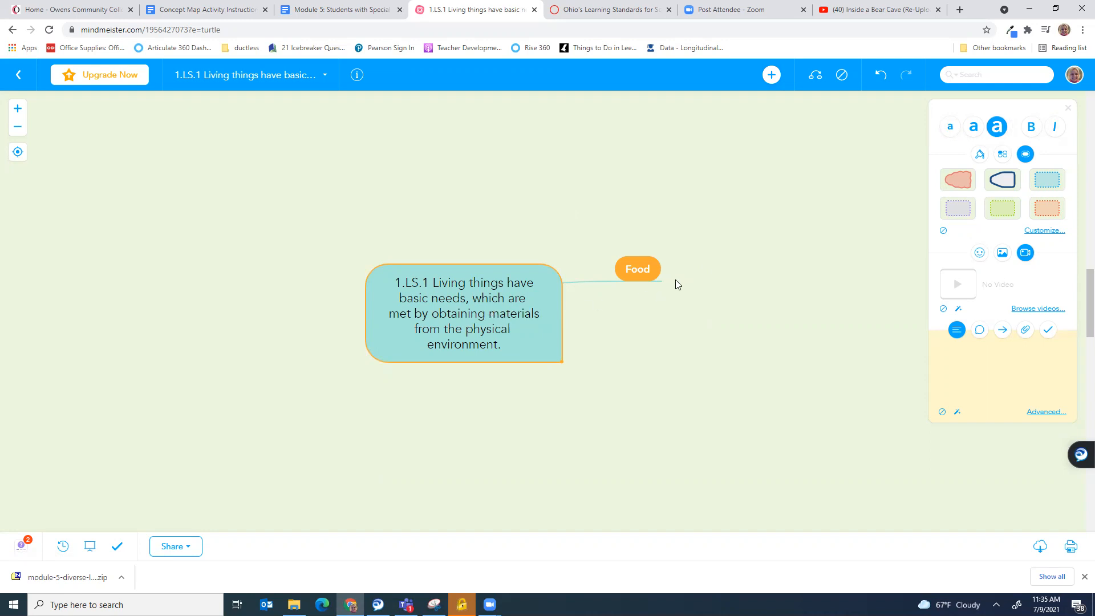
pyautogui.press('Tab')
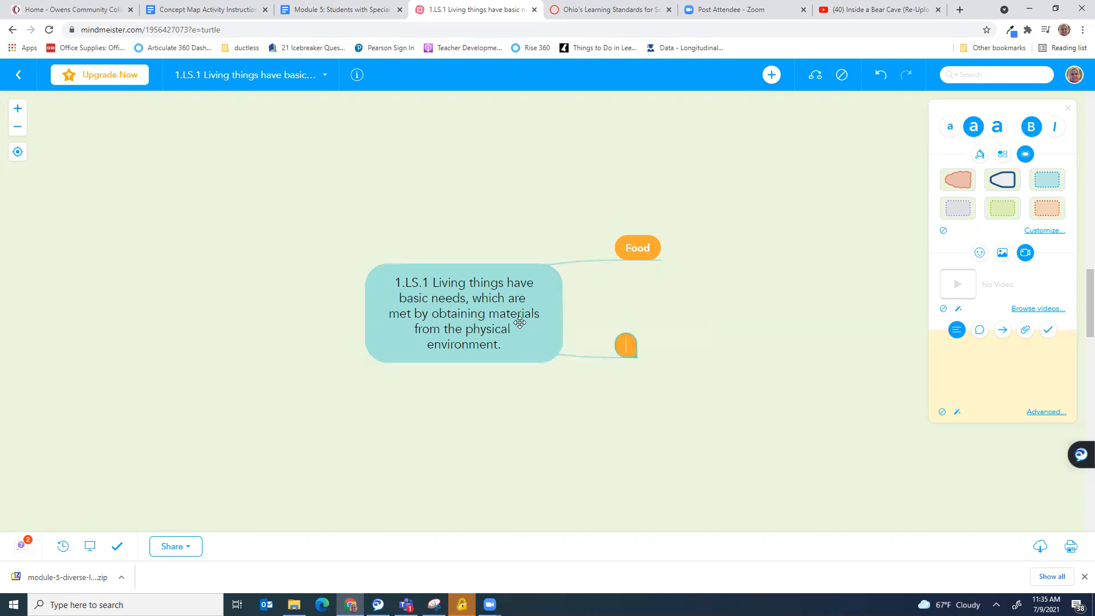
pyautogui.write('Water')
pyautogui.click(454, 296)
pyautogui.press('Tab')
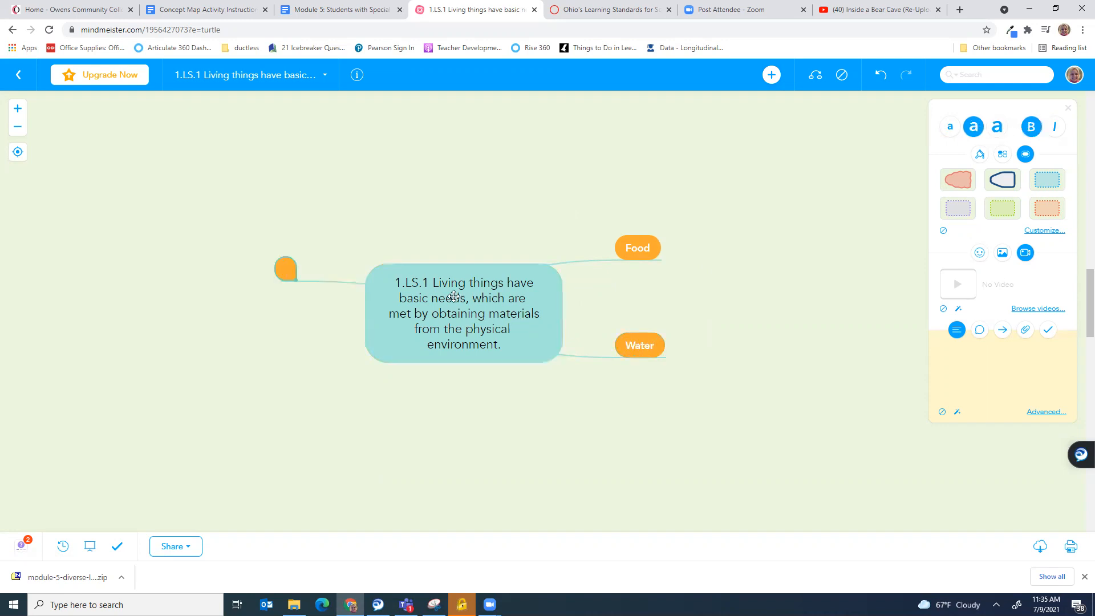
pyautogui.write('Air')
pyautogui.click(456, 301)
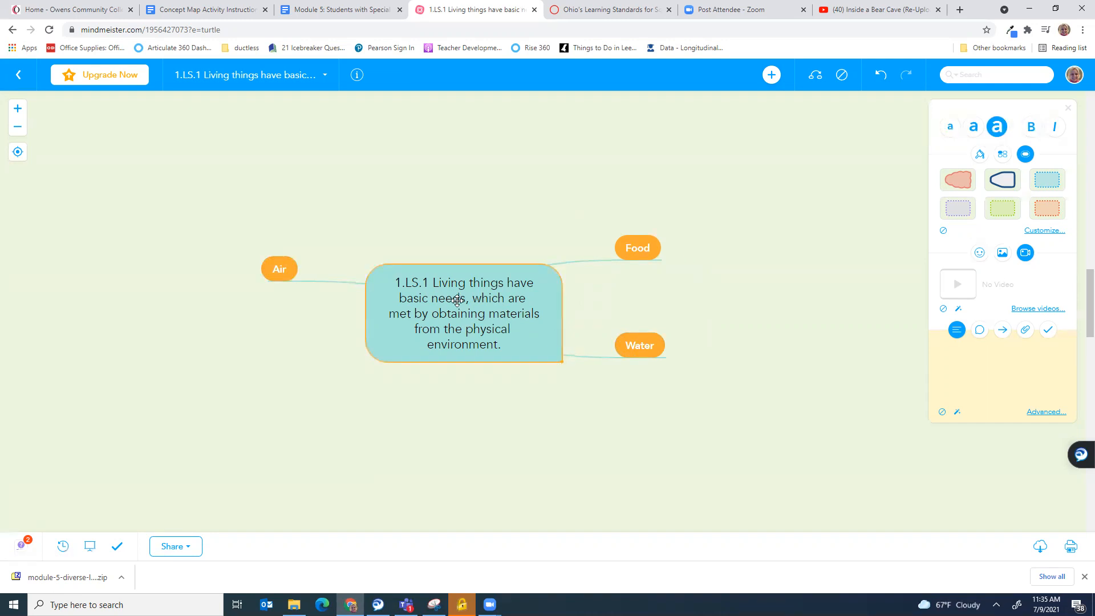
pyautogui.press('Tab')
pyautogui.write('Shelter')
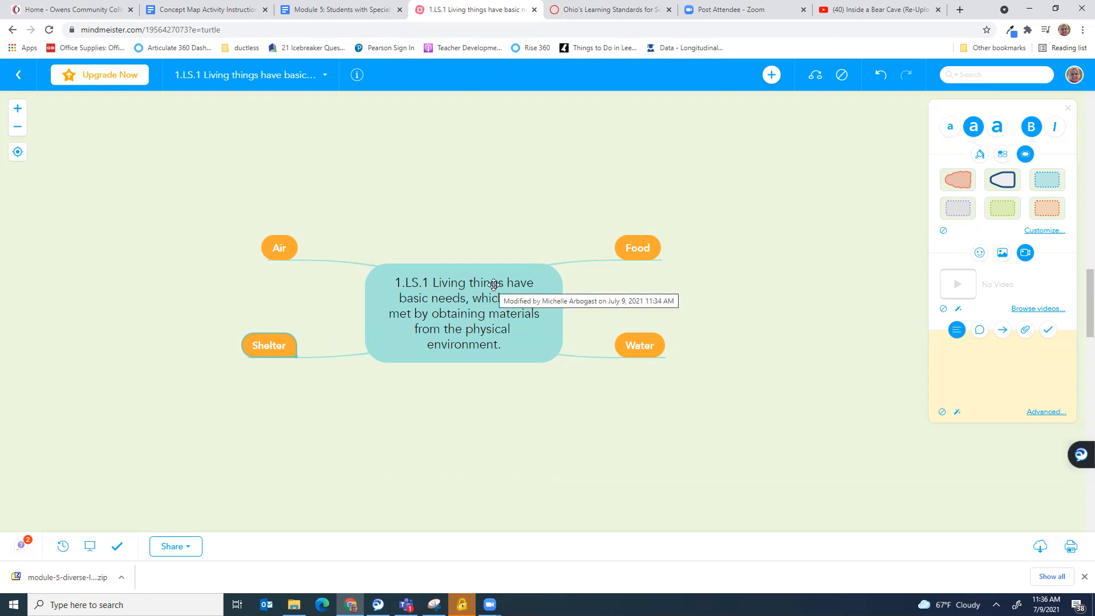
# Add a subtopic to the Food branch reading "Plants are grown and eaten".
pyautogui.click(638, 246)
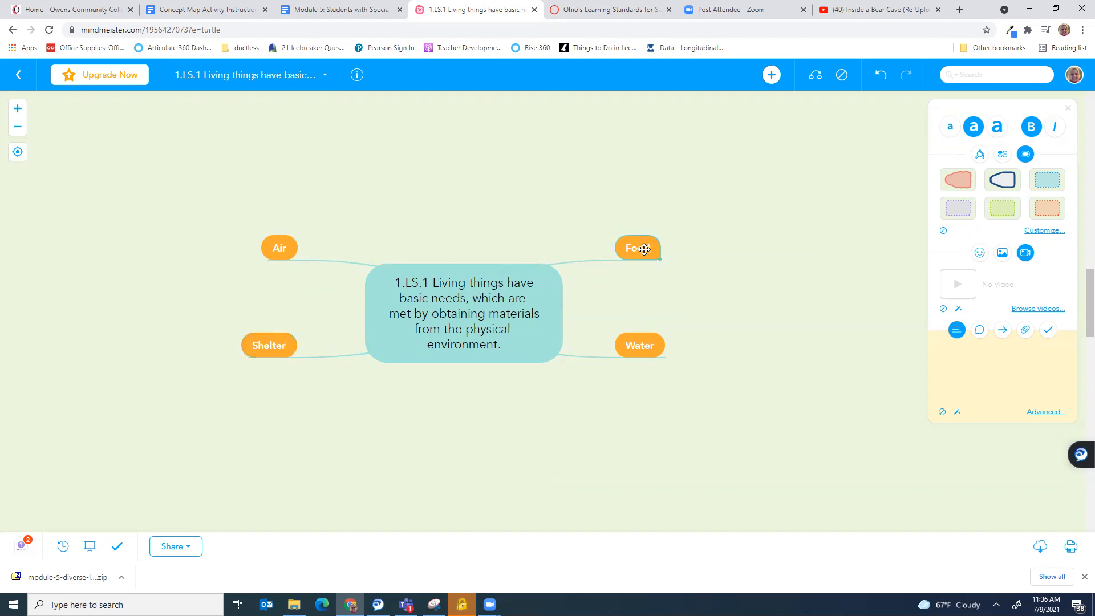
pyautogui.press('Tab')
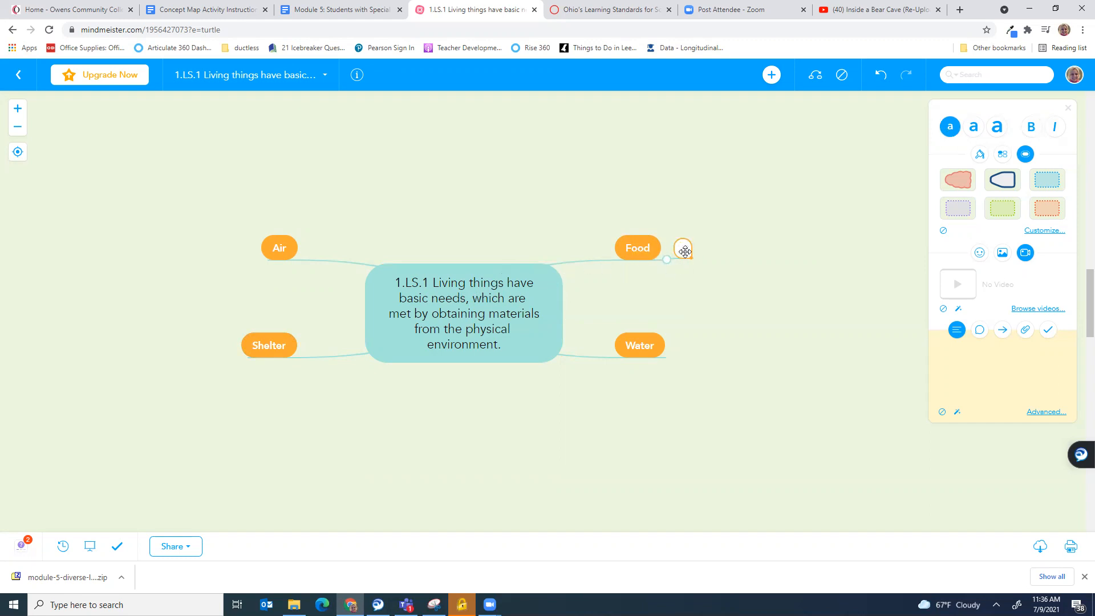
pyautogui.write('Plants are fo')
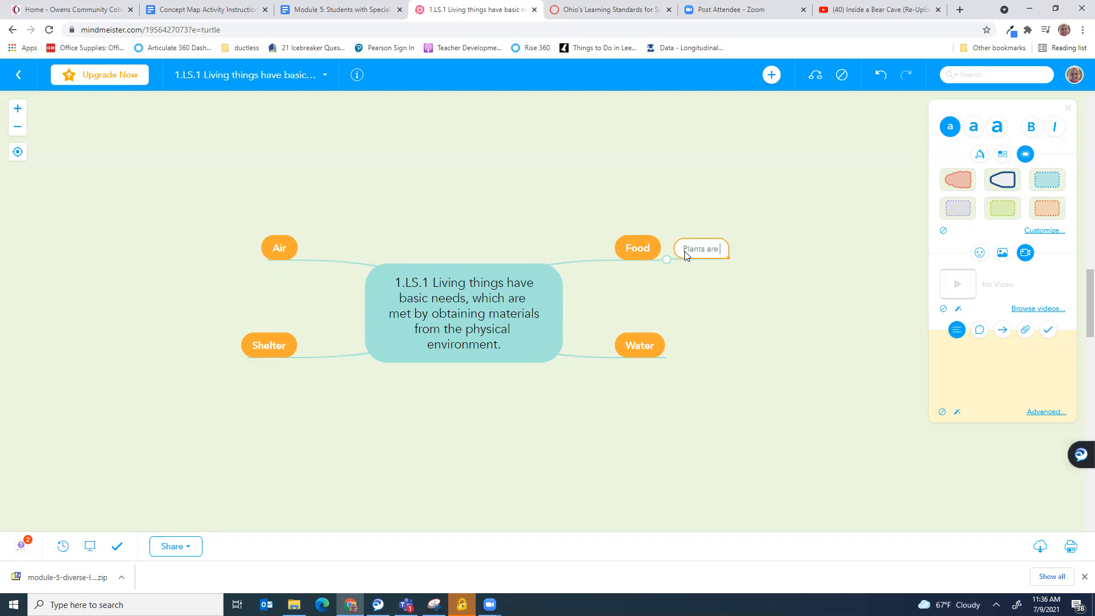
pyautogui.press('BackSpace')
pyautogui.press('BackSpace')
pyautogui.write('grown and eaten')
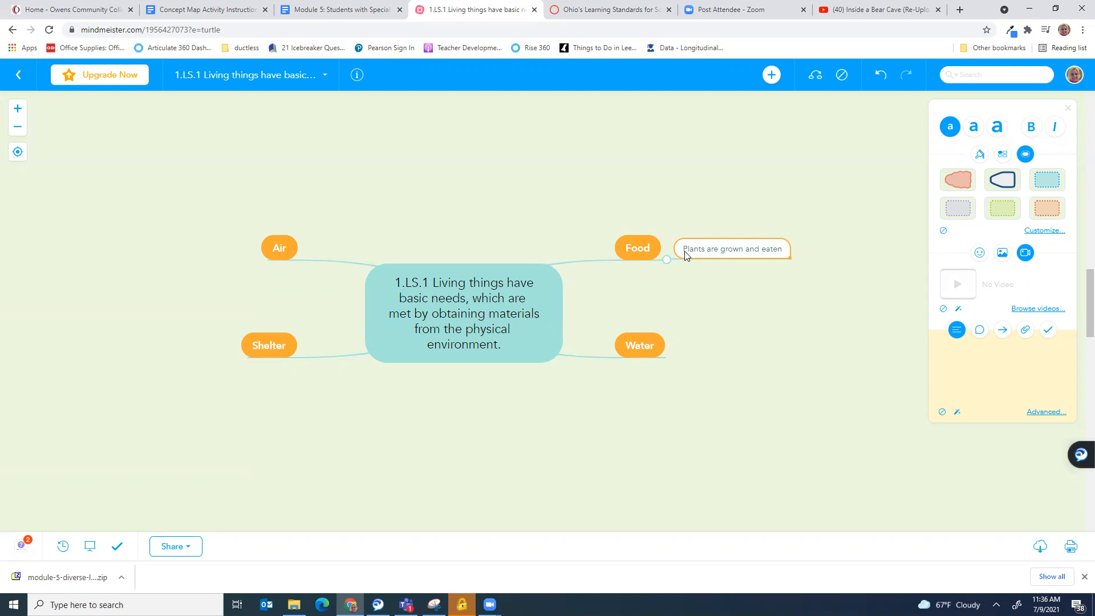
pyautogui.doubleClick(707, 249)
pyautogui.press('Return')
pyautogui.press('Return')
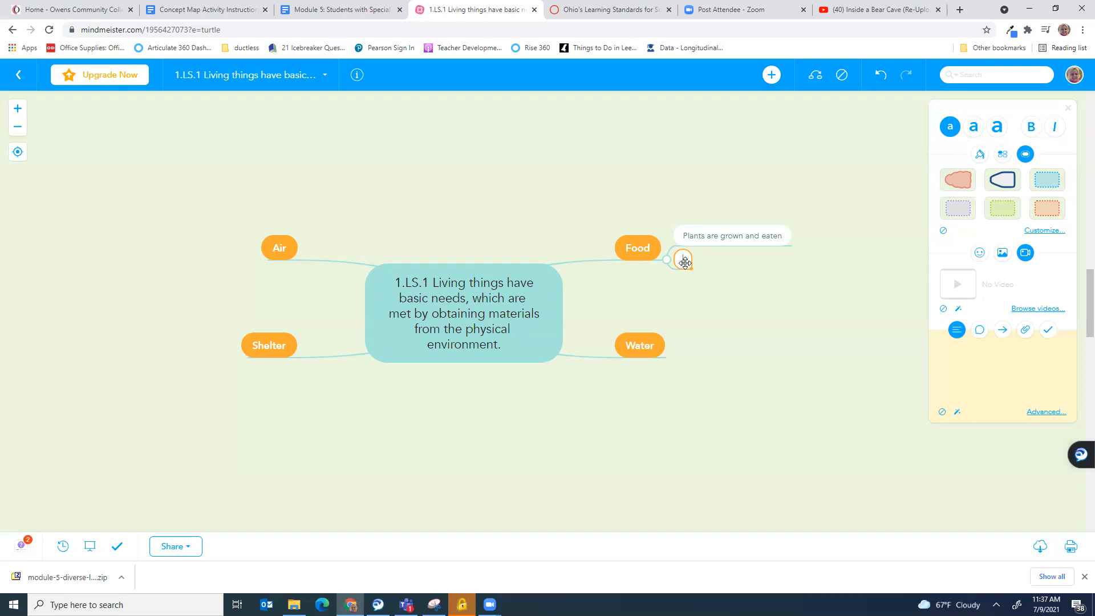
pyautogui.press('Escape')
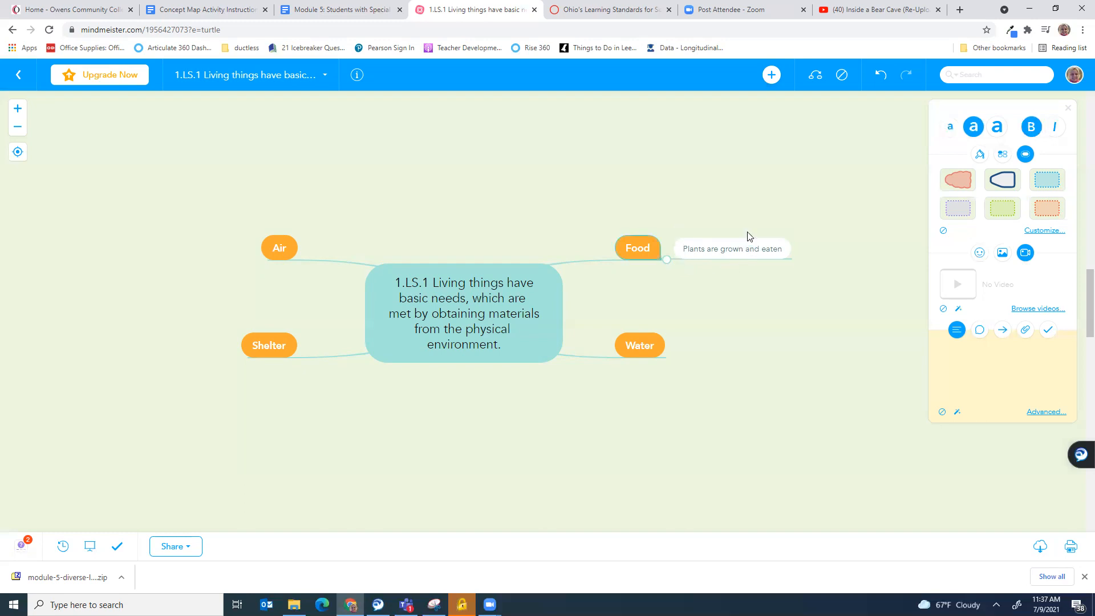
# Replace the text of the Food branch's subtopic with "Plants grow in the sun".
pyautogui.click(747, 248)
pyautogui.click(748, 248)
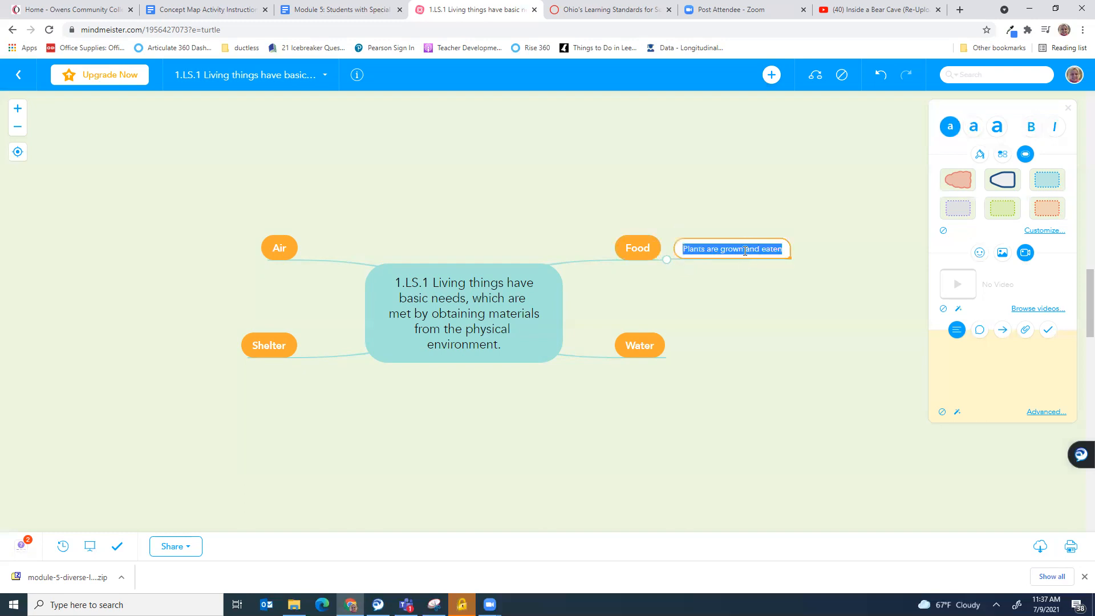
pyautogui.write('Plants')
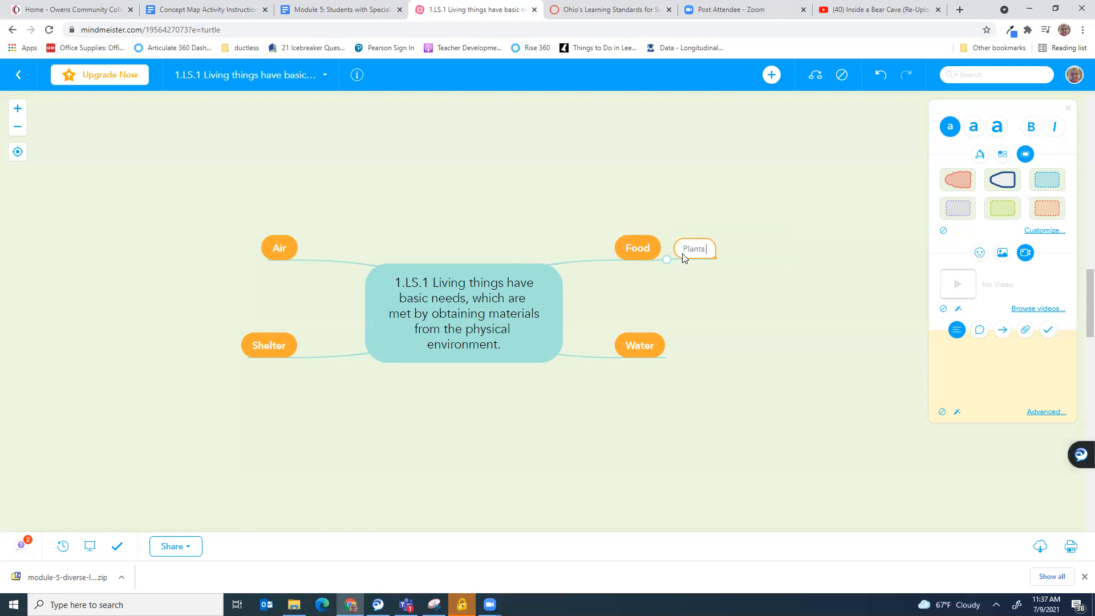
pyautogui.write(' grow in the sun')
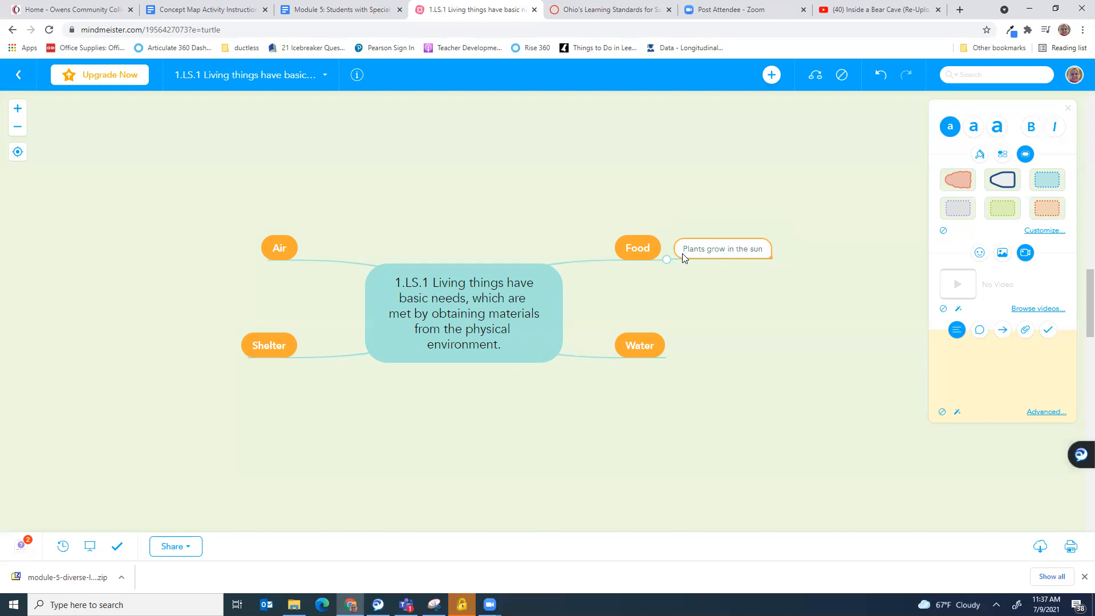
# Add a second subtopic to the Food branch reading "Animals eat plants".
pyautogui.press('Return')
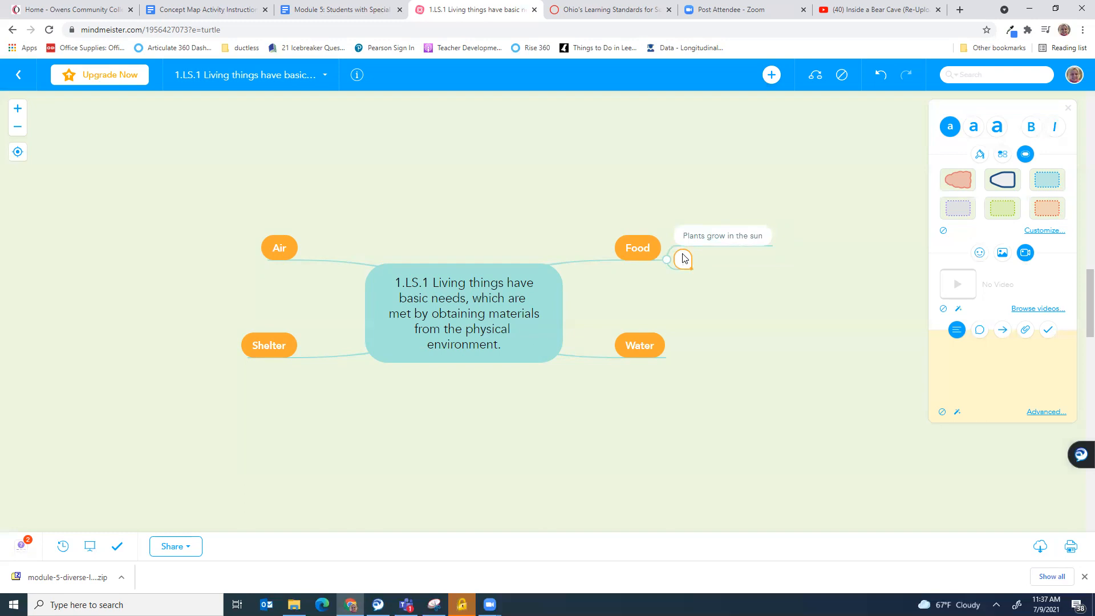
pyautogui.write('Hnimals eat p')
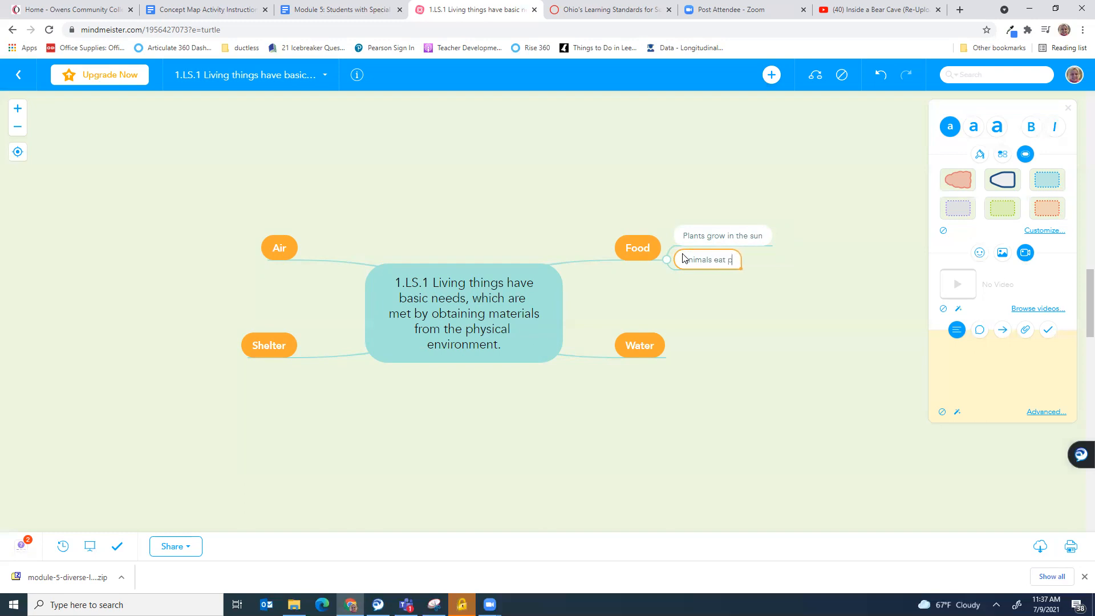
pyautogui.write('lants')
# Add two subtopics to the Water branch, "Rivers provide water" and "Rain fills the rivers".
pyautogui.click(641, 346)
pyautogui.press('Tab')
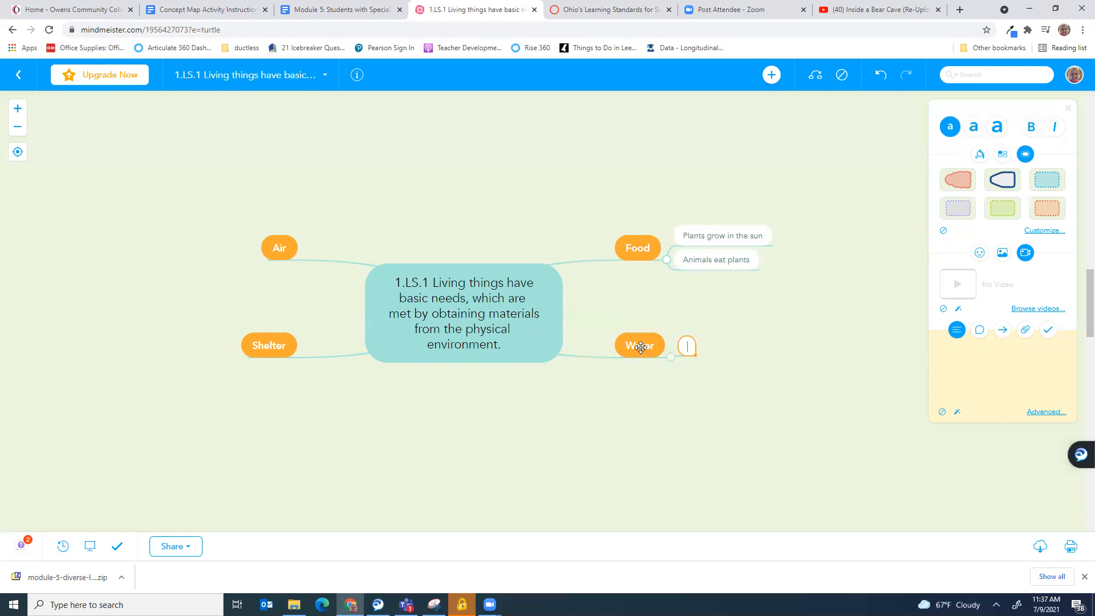
pyautogui.write('Rivers provide pro')
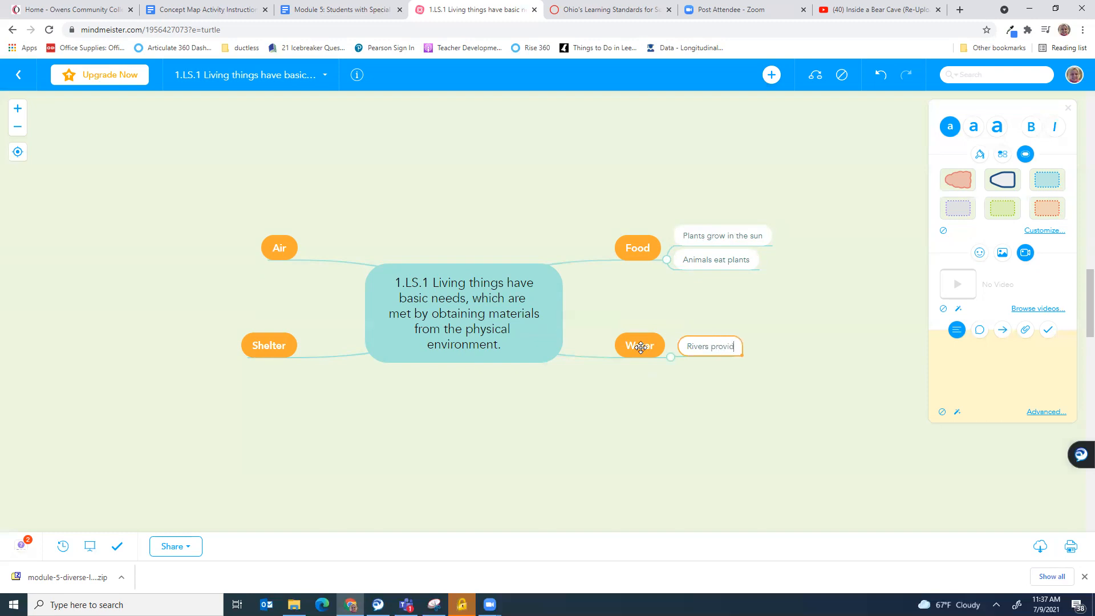
pyautogui.press('BackSpace')
pyautogui.press('BackSpace')
pyautogui.press('BackSpace')
pyautogui.write('water')
pyautogui.press('Return')
pyautogui.write('Rain fills the rivers')
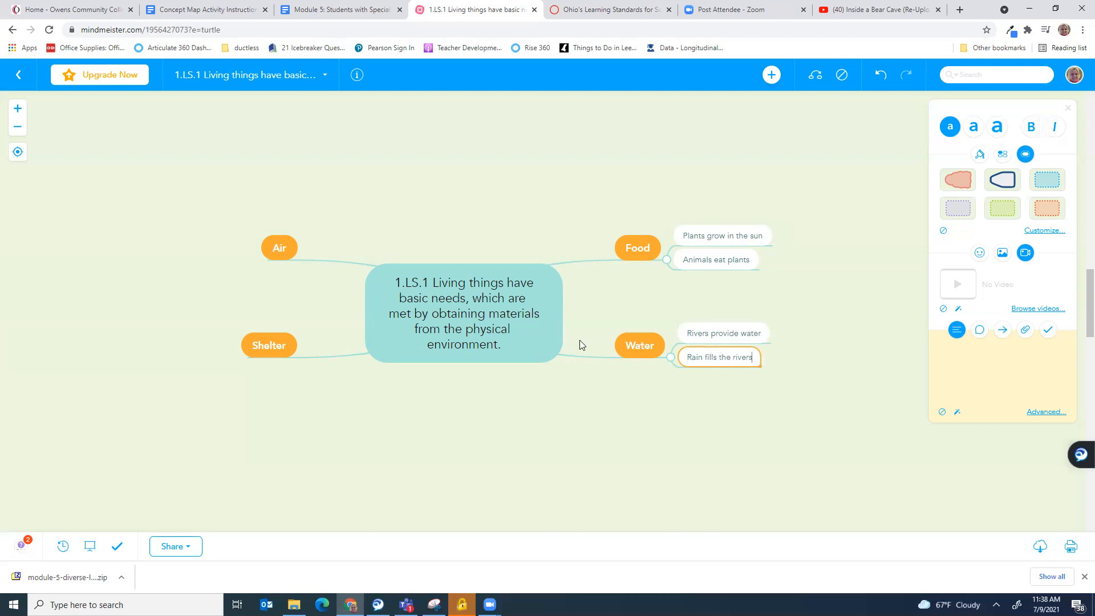
# Move the "Rain fills the rivers" subtopic above "Rivers provide water" in the Water branch.
pyautogui.click(705, 333)
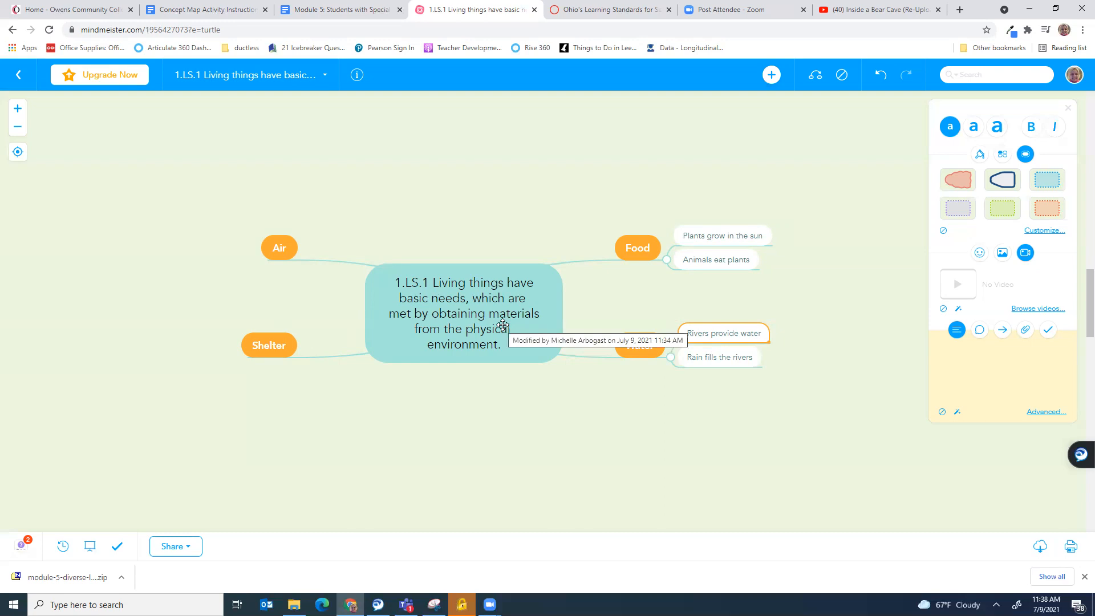
pyautogui.click(715, 358)
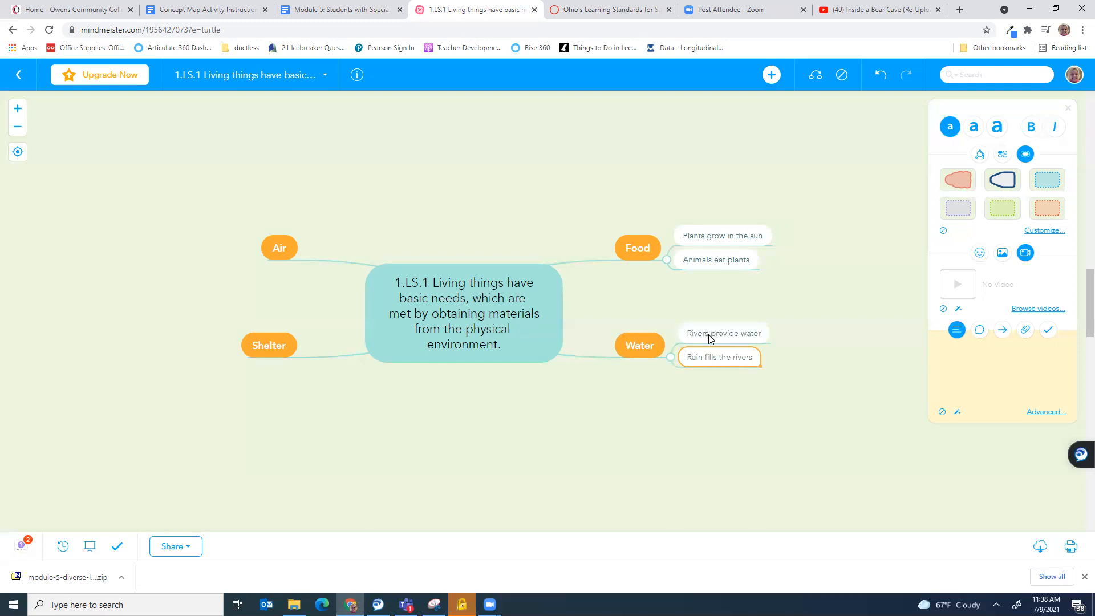
pyautogui.moveTo(703, 358); pyautogui.dragTo(703, 325)
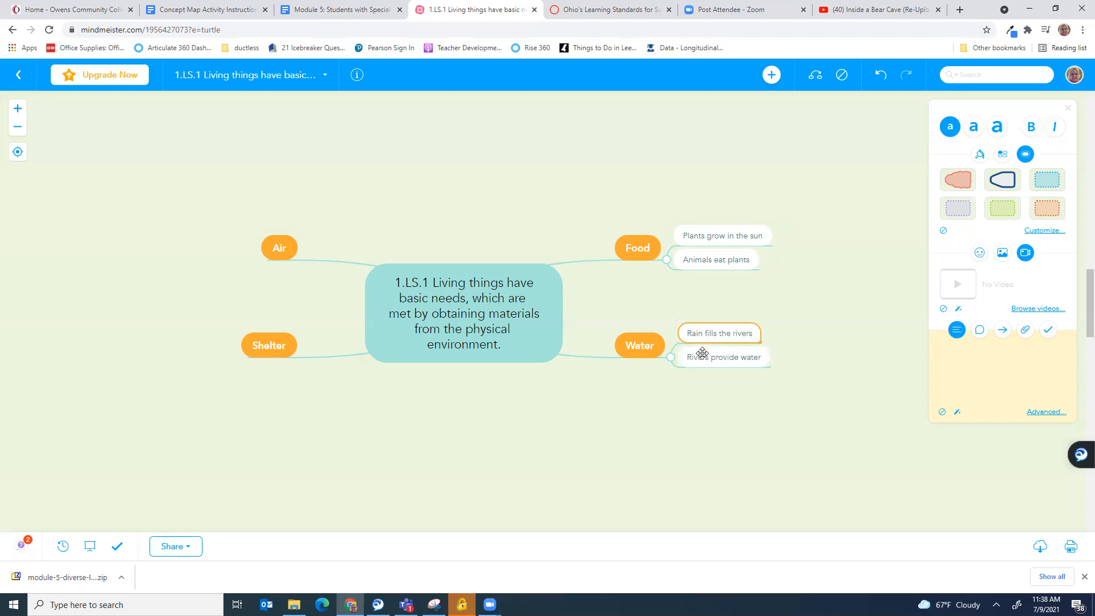
# Add a subtopic below "Rivers provide water" in the Water branch reading "Animals drink the water".
pyautogui.click(702, 353)
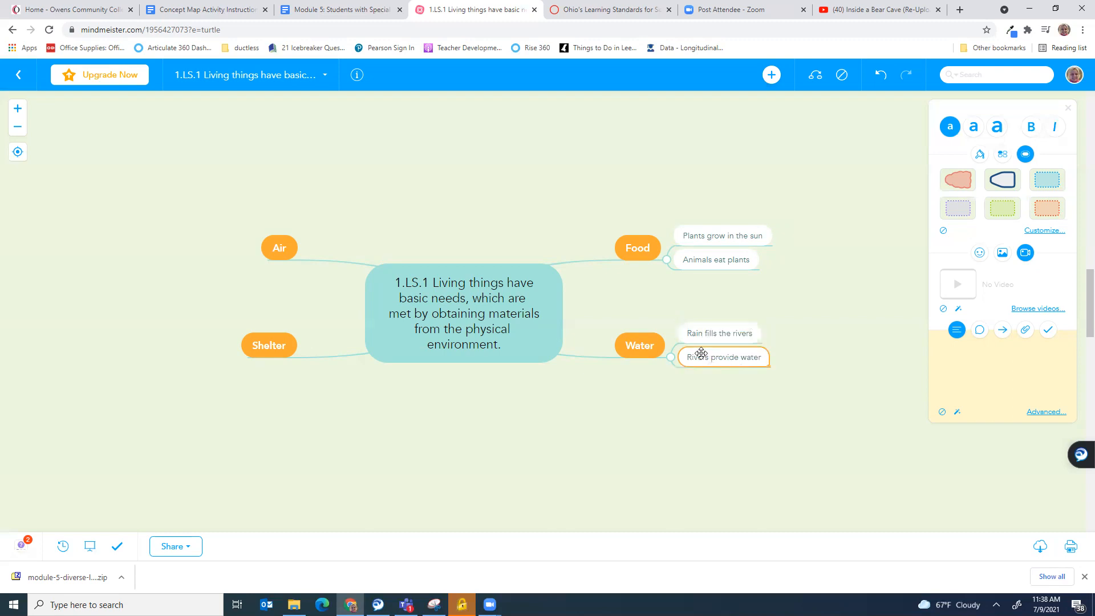
pyautogui.press('Return')
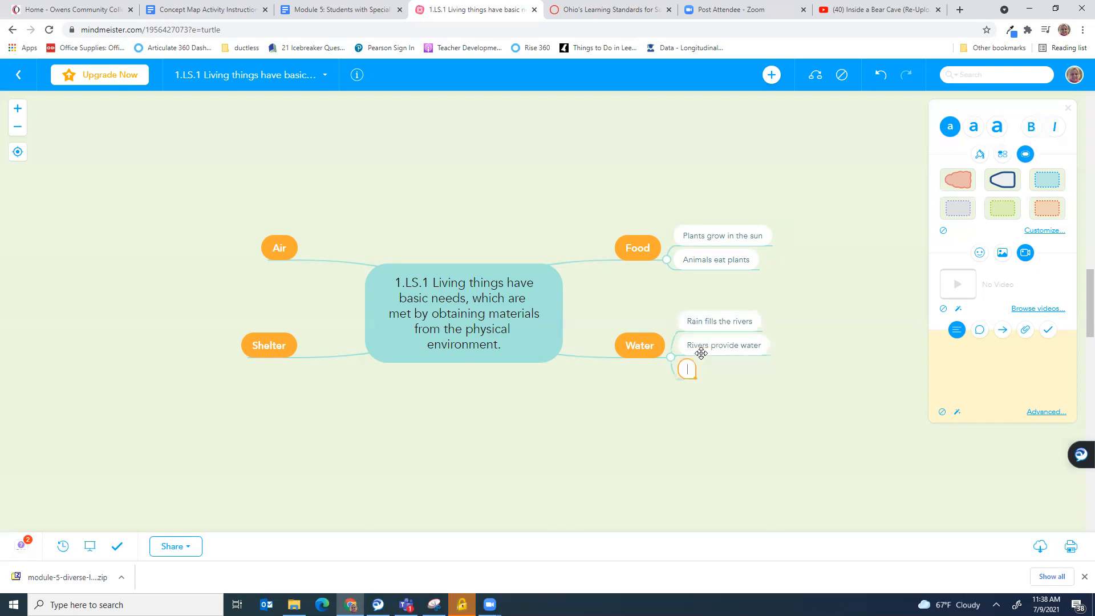
pyautogui.write('Animals drink the water')
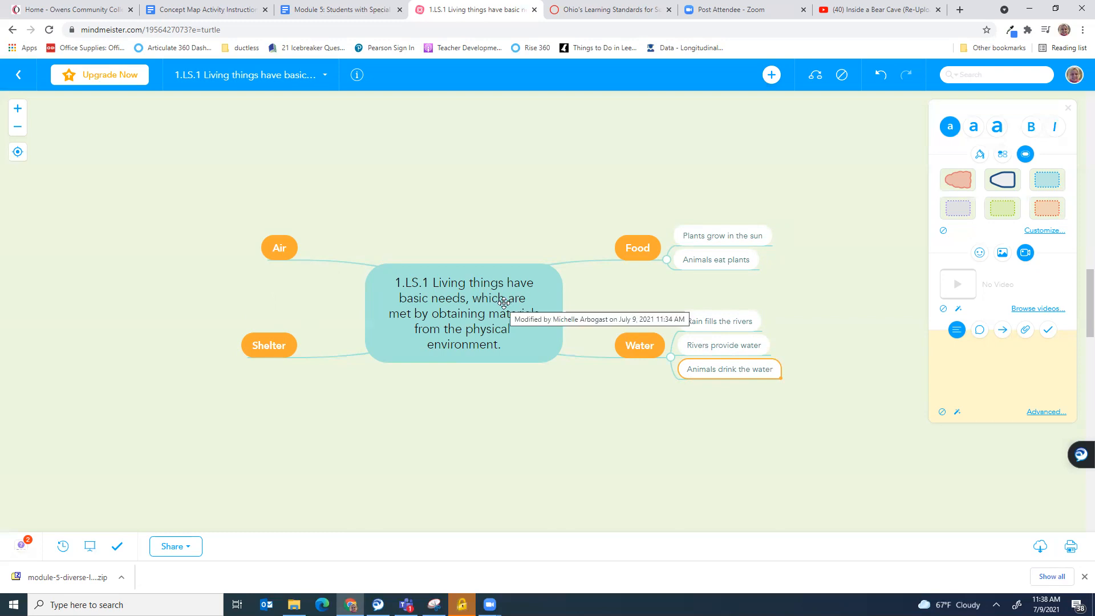
# Add a subtopic to "Plants grow in the sun" reading "The sun has warm rays to shine on the plants".
pyautogui.click(726, 235)
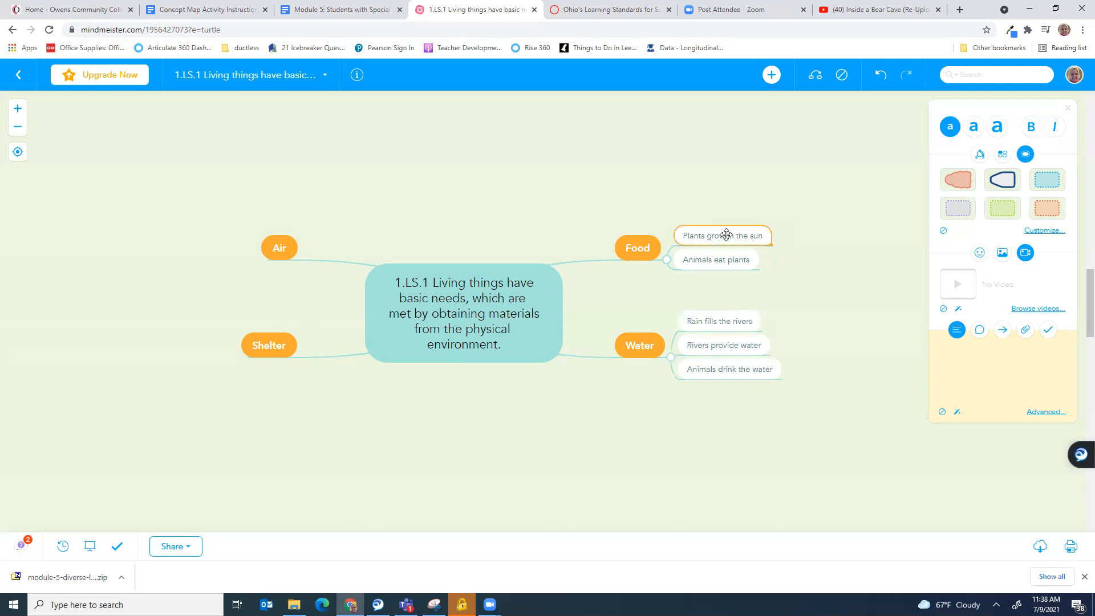
pyautogui.press('Tab')
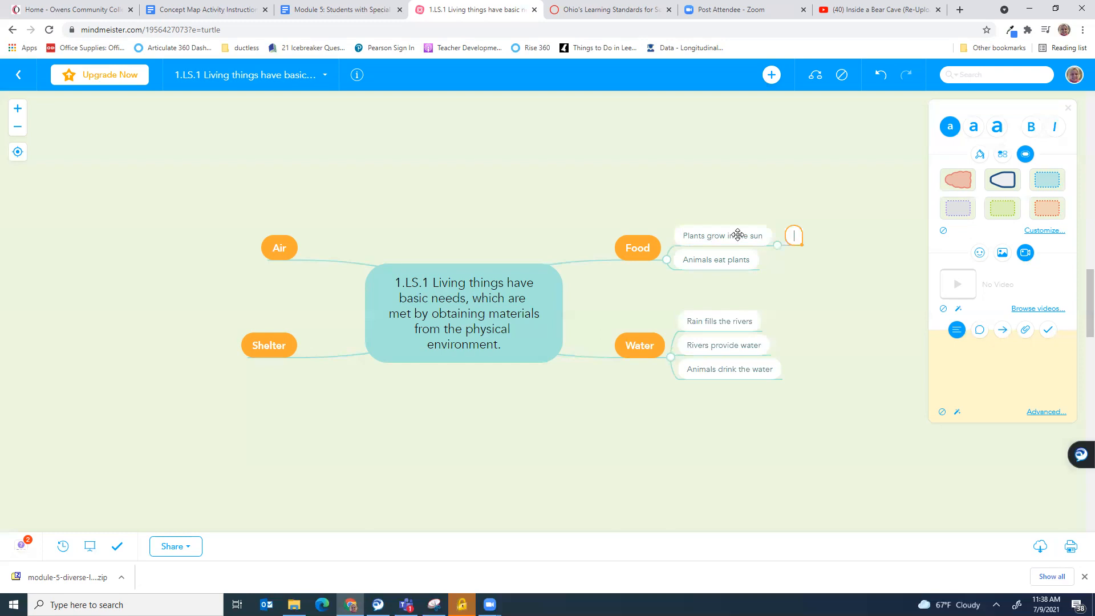
pyautogui.write('The sun h')
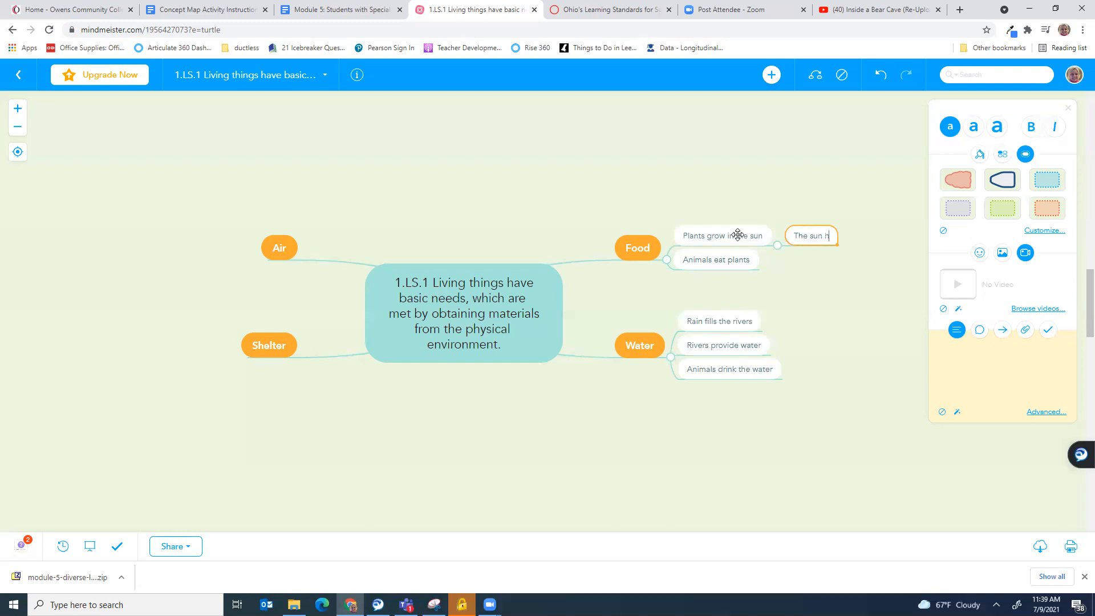
pyautogui.write('as warm ray')
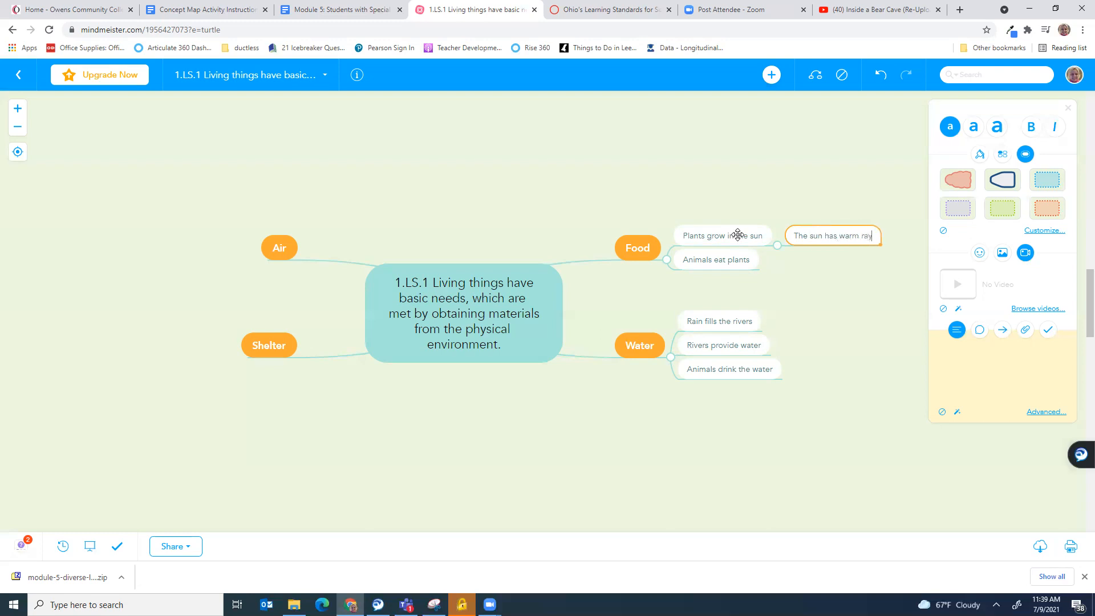
pyautogui.write('s to shine')
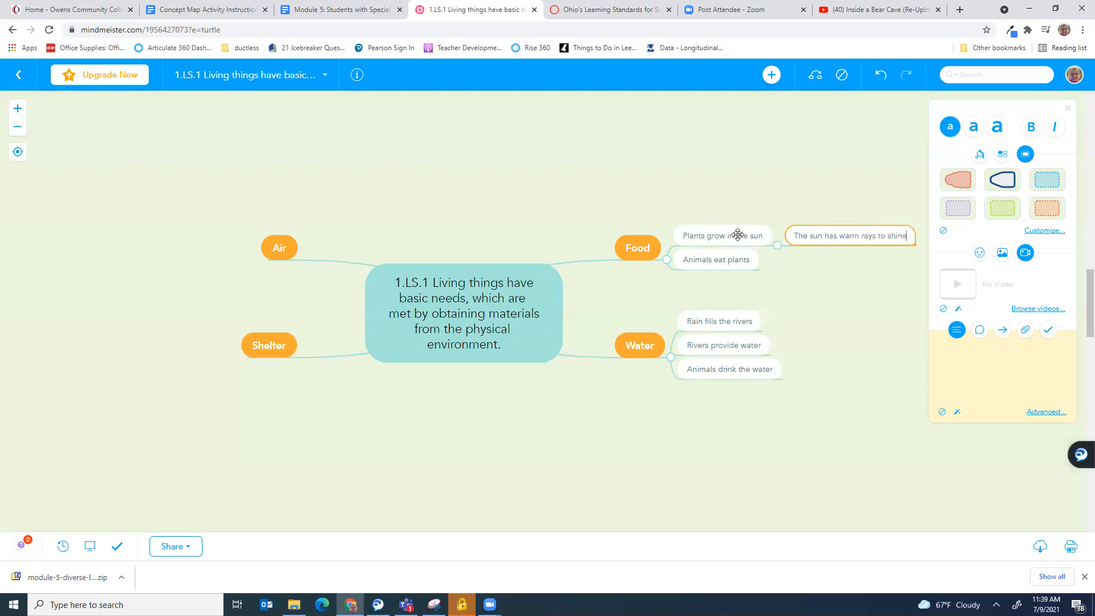
pyautogui.write(' on the plans')
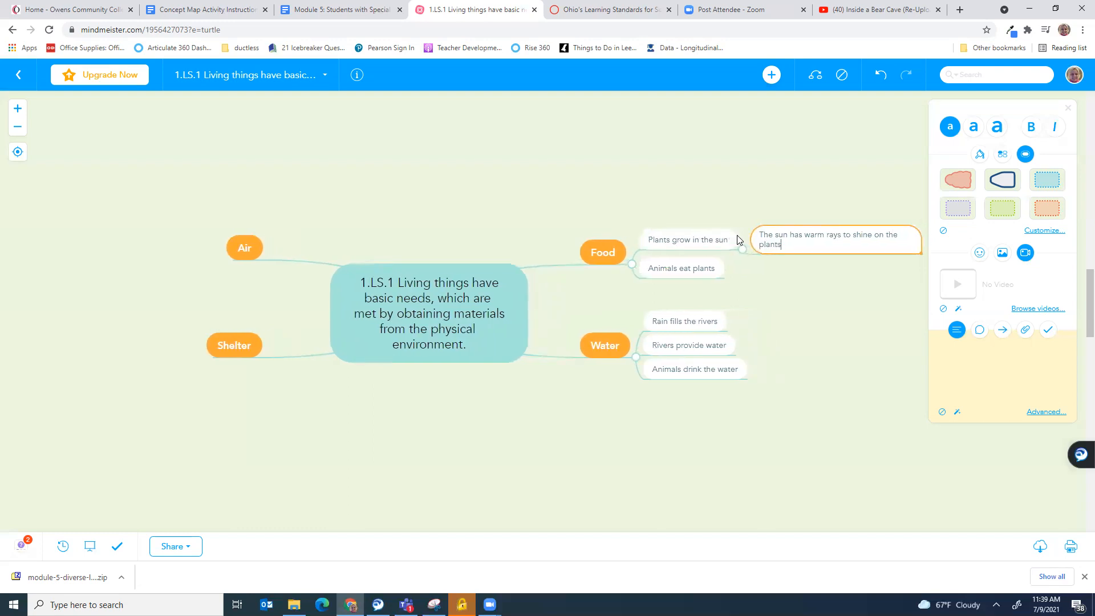
# Add a subtopic to "Animals eat plants" in the Food branch reading "Bears eat plants".
pyautogui.click(707, 267)
pyautogui.press('Tab')
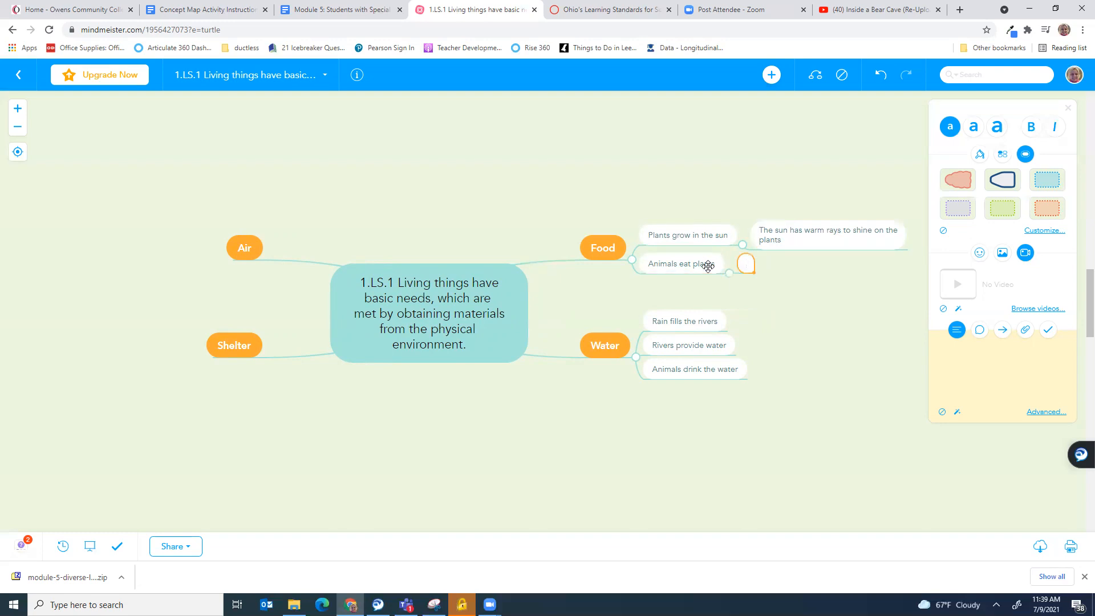
pyautogui.write('Bears eat plants')
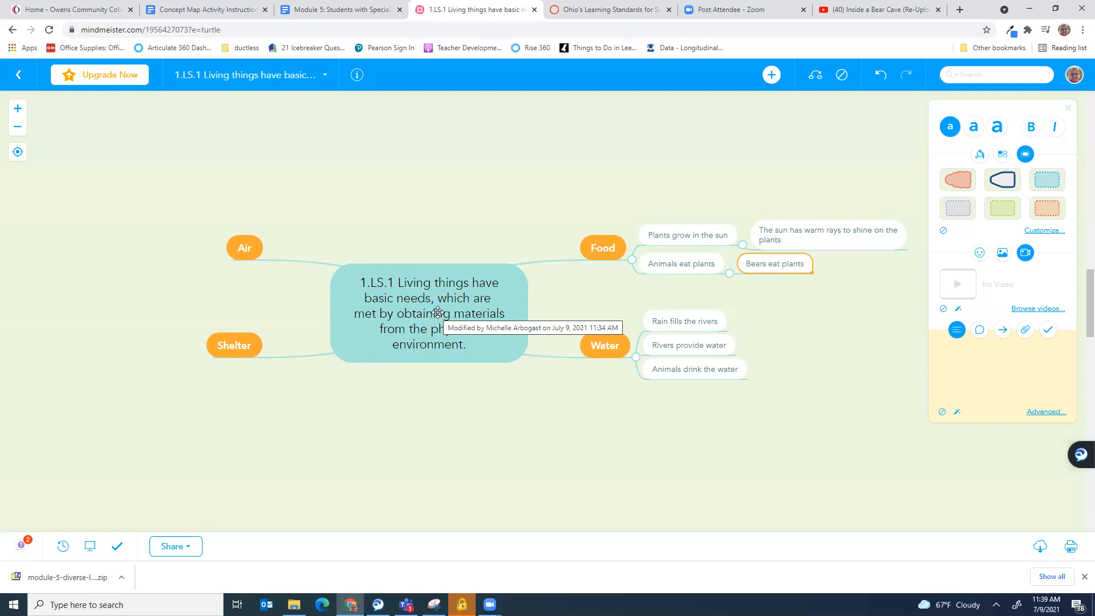
# Delete the "Bears eat plants" subtopic from the Food branch.
pyautogui.moveTo(597, 240)
pyautogui.mouseDown()
pyautogui.moveTo(585, 211)
pyautogui.moveTo(533, 190)
pyautogui.moveTo(482, 196)
pyautogui.moveTo(549, 181)
pyautogui.moveTo(602, 249)
pyautogui.mouseUp()
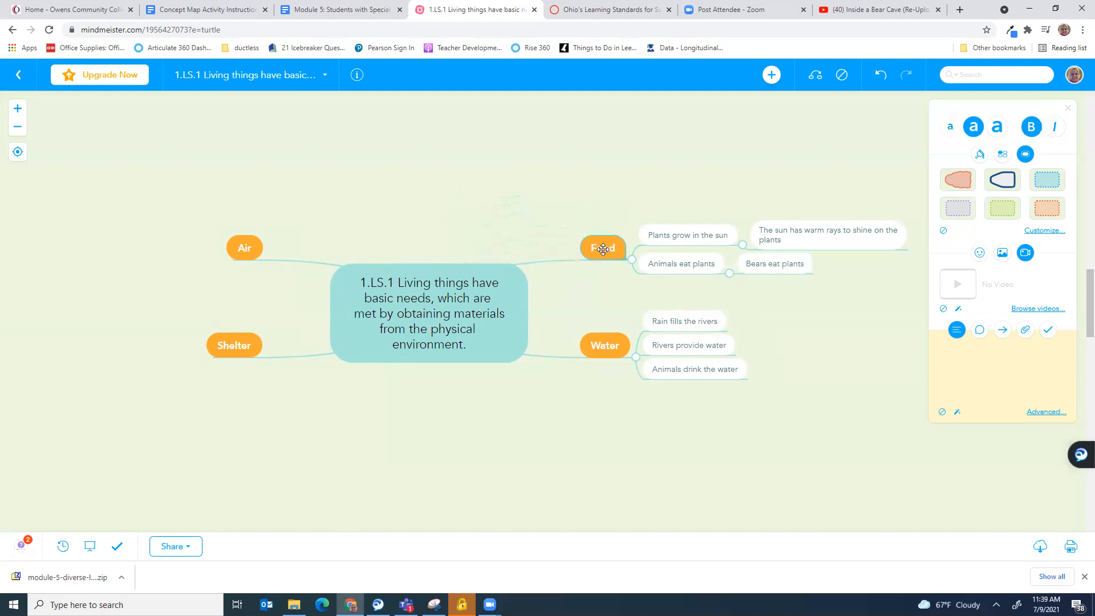
pyautogui.click(776, 266)
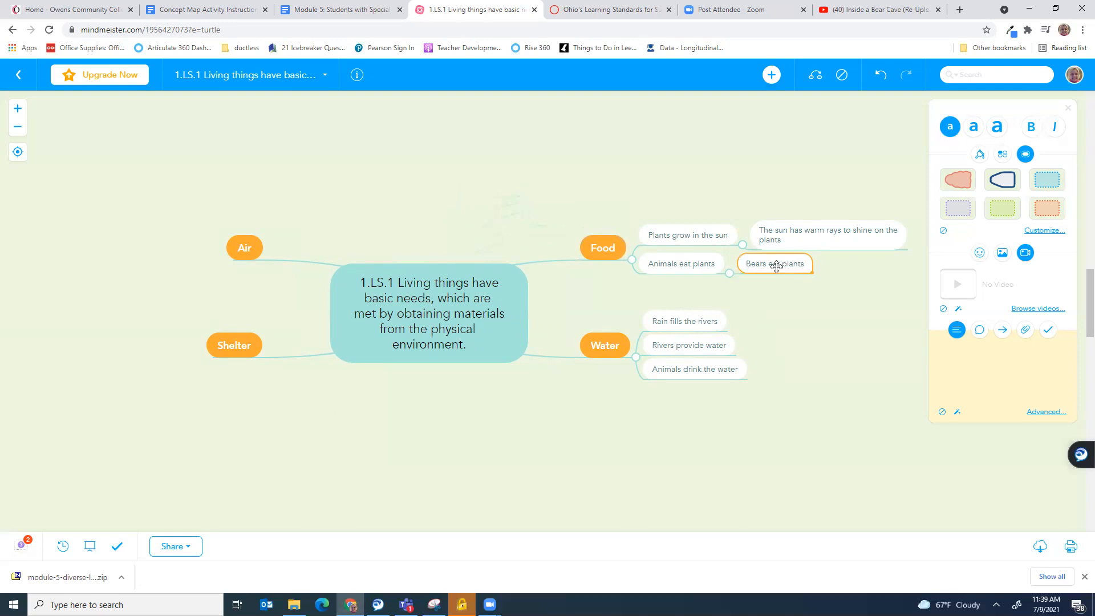
pyautogui.press('Delete')
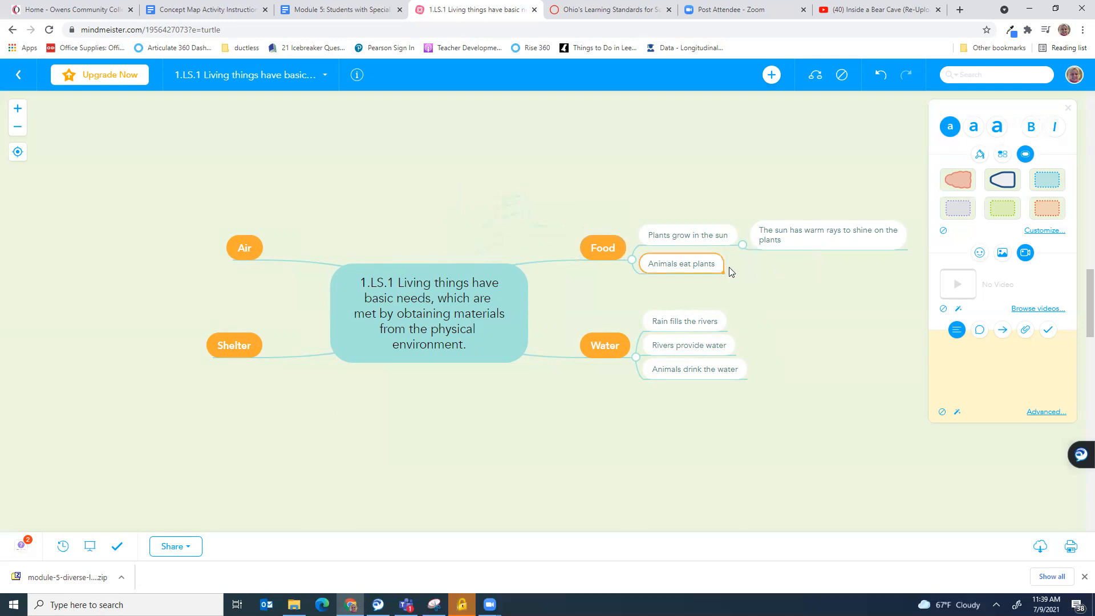
# Add the "Bears eat plants" subtopic under "Animals eat plants" again.
pyautogui.doubleClick(685, 265)
pyautogui.press('Tab')
pyautogui.write('Bears eat plants')
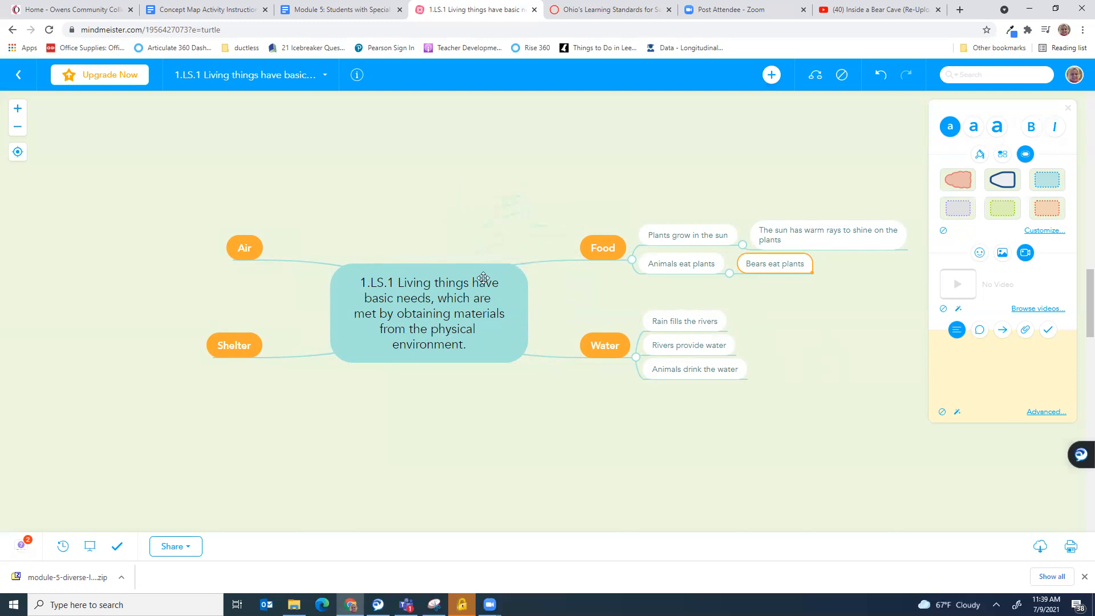
pyautogui.click(447, 294)
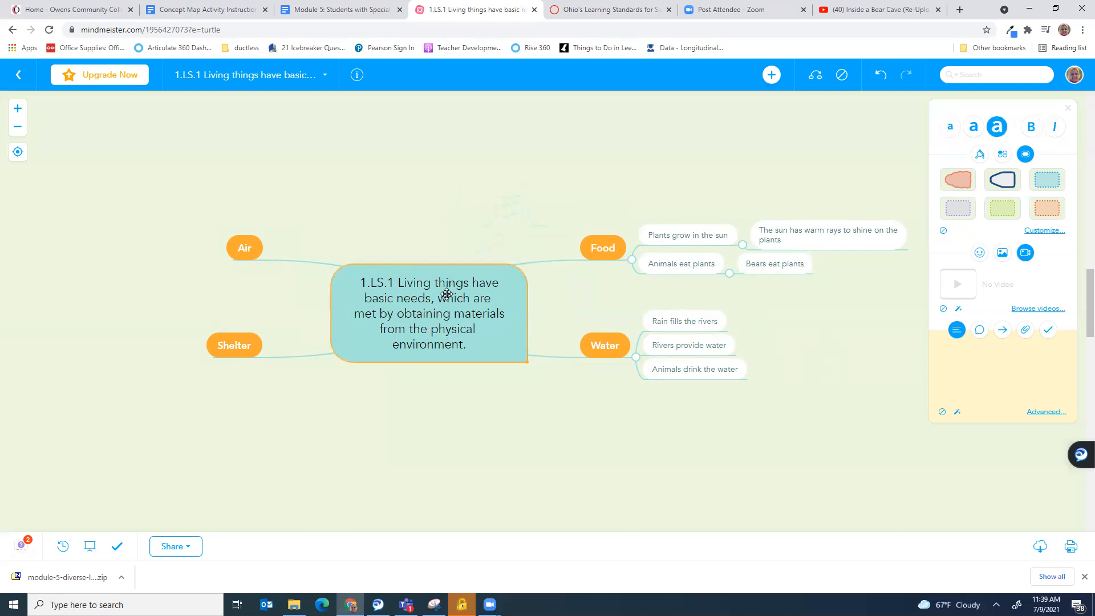
pyautogui.click(593, 247)
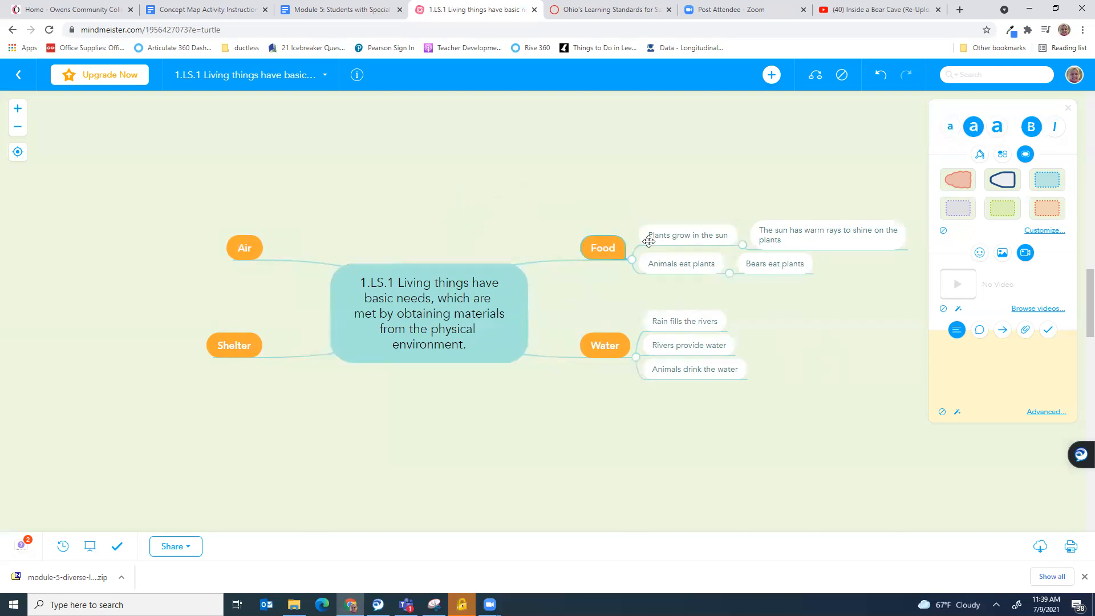
pyautogui.click(674, 231)
pyautogui.click(788, 231)
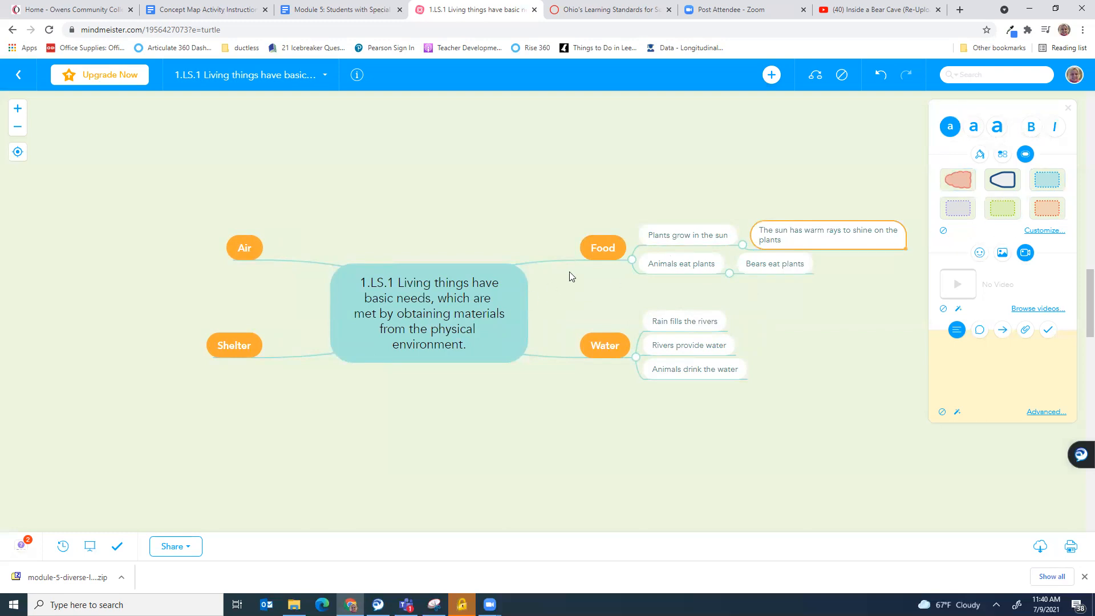
# Try italics on the "Plants grow in the sun" subtopic, and apply the dark blue preset topic style to it.
pyautogui.click(668, 233)
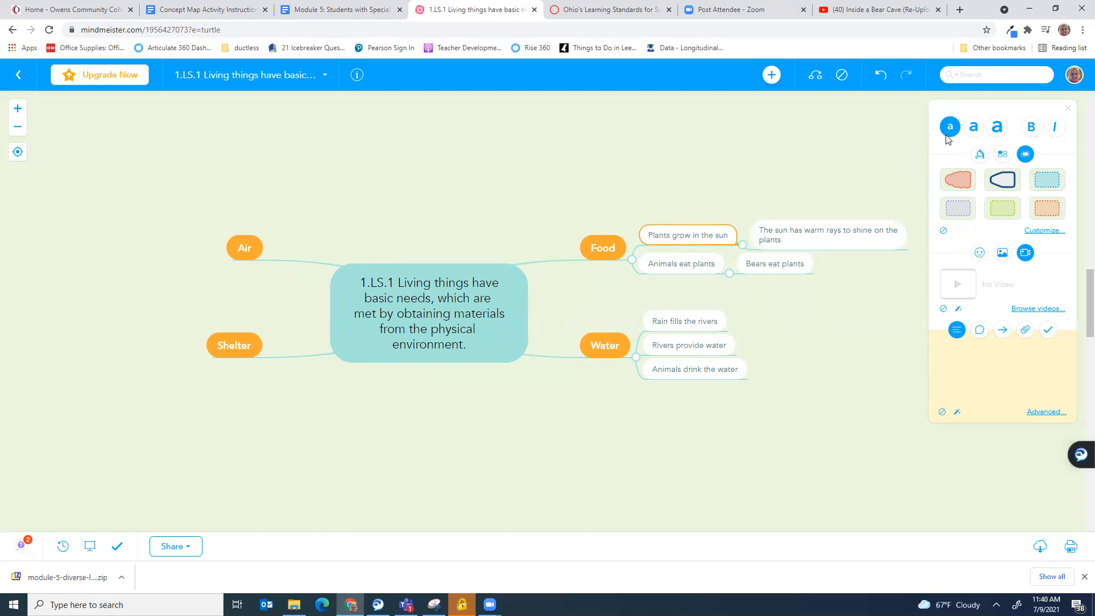
pyautogui.click(1054, 127)
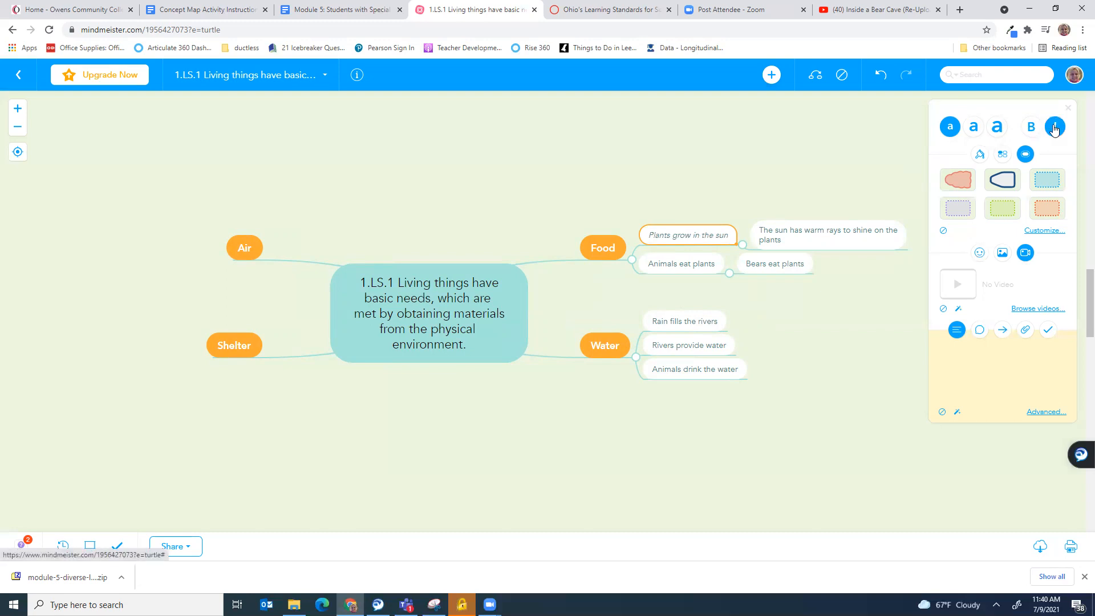
pyautogui.click(979, 154)
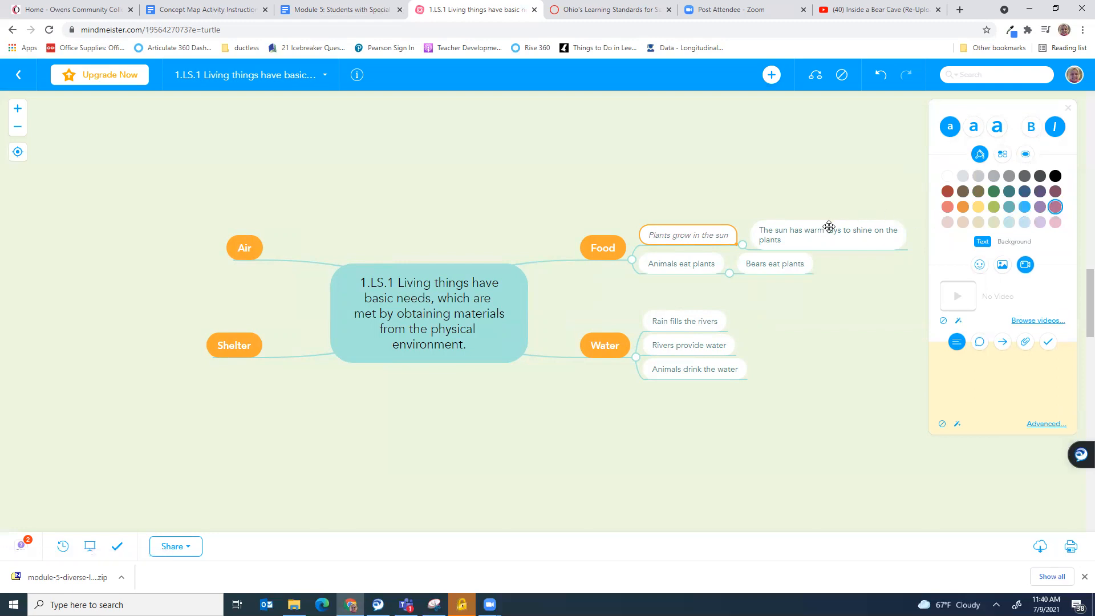
pyautogui.click(1003, 154)
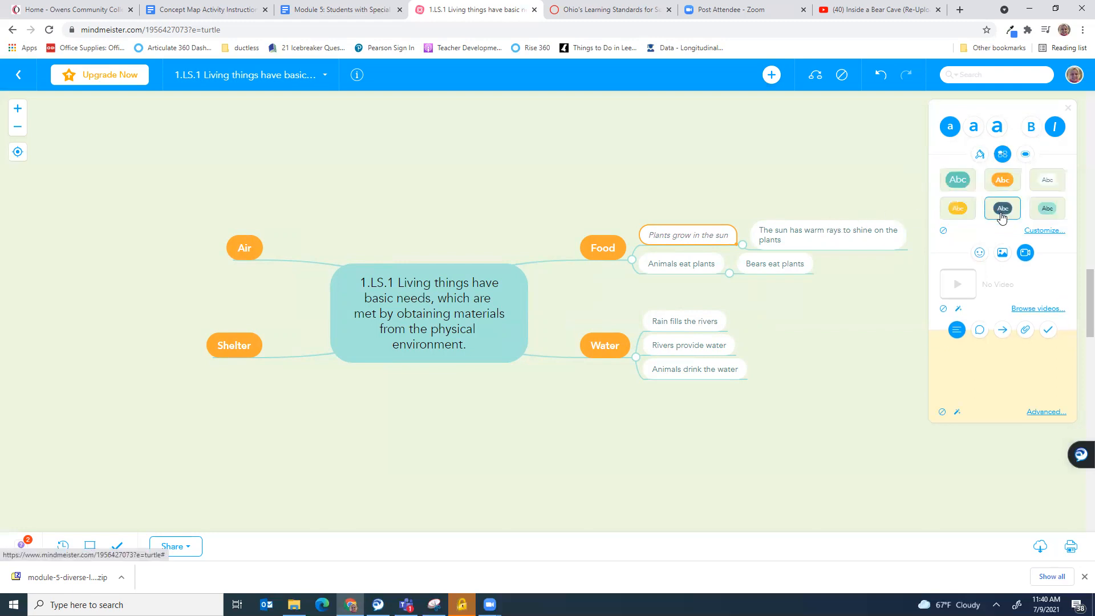
pyautogui.click(1003, 210)
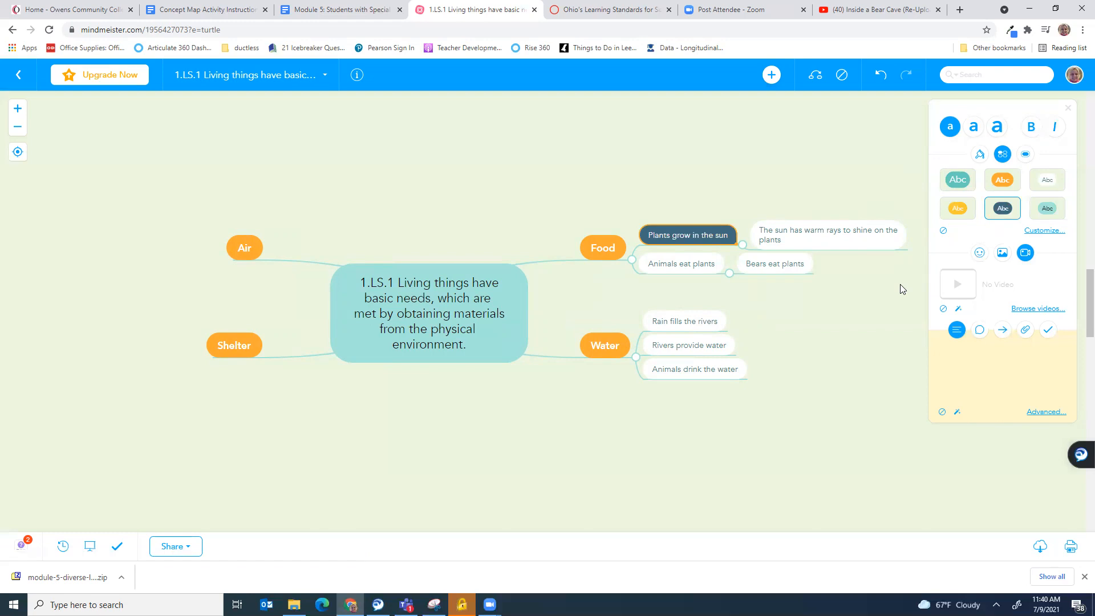
# Put the red cloud-shaped boundary around the "The sun has warm rays to shine on the plants" subtopic.
pyautogui.click(863, 236)
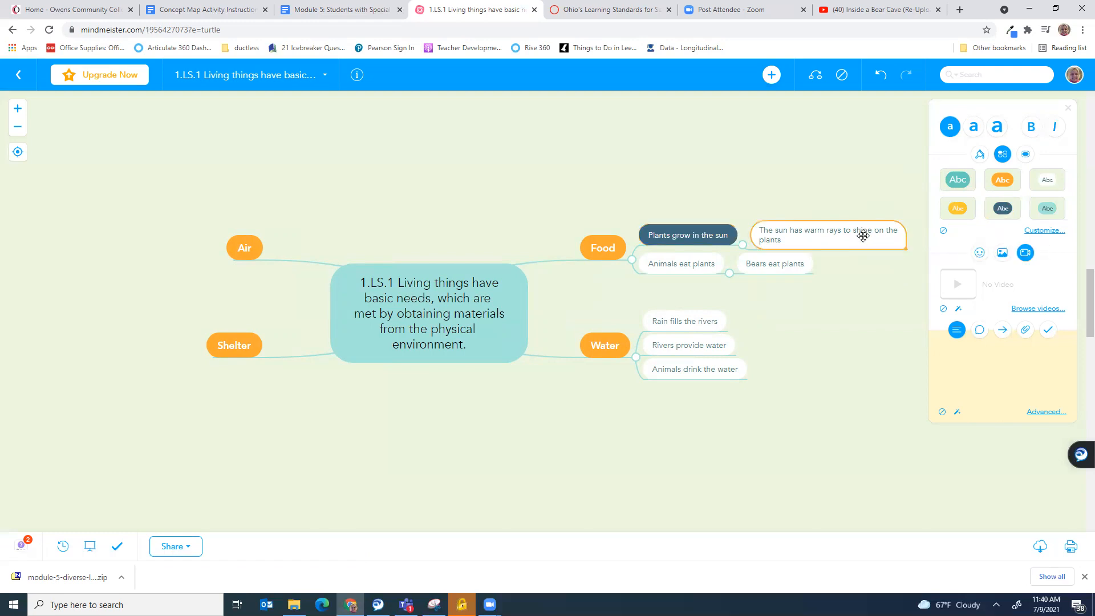
pyautogui.click(1025, 154)
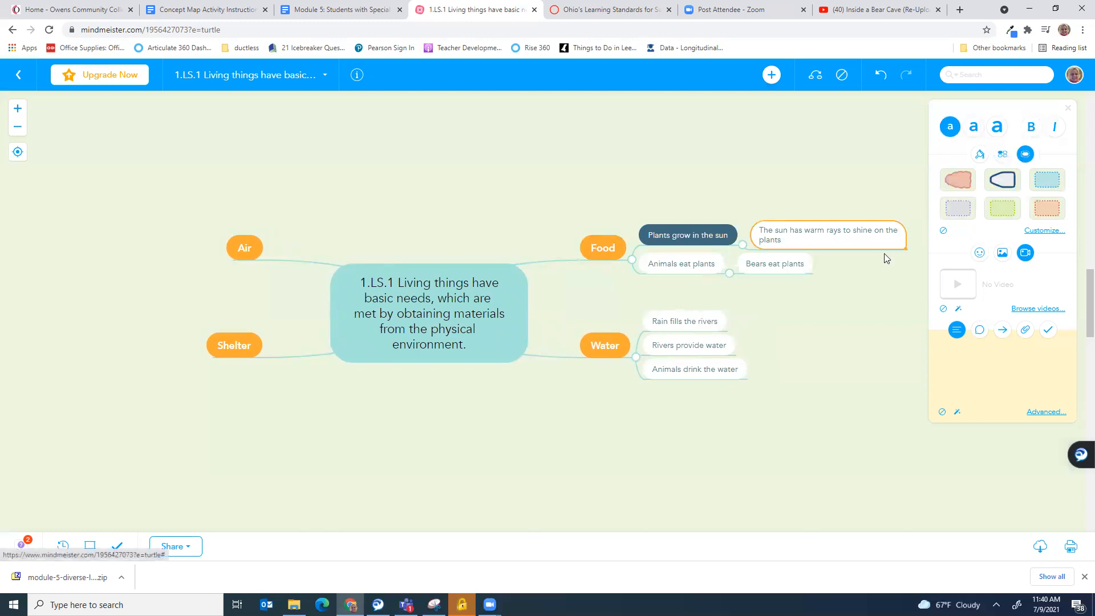
pyautogui.click(962, 188)
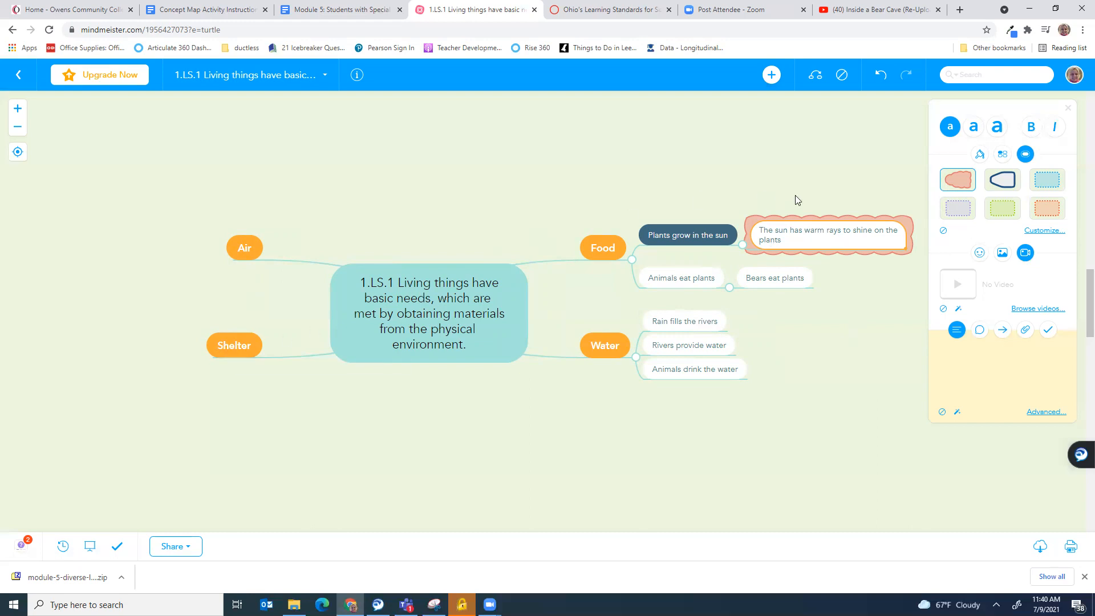
# Add a subtopic to the Shelter branch reading "Shelter helps stay out of the sun".
pyautogui.click(231, 348)
pyautogui.press('Tab')
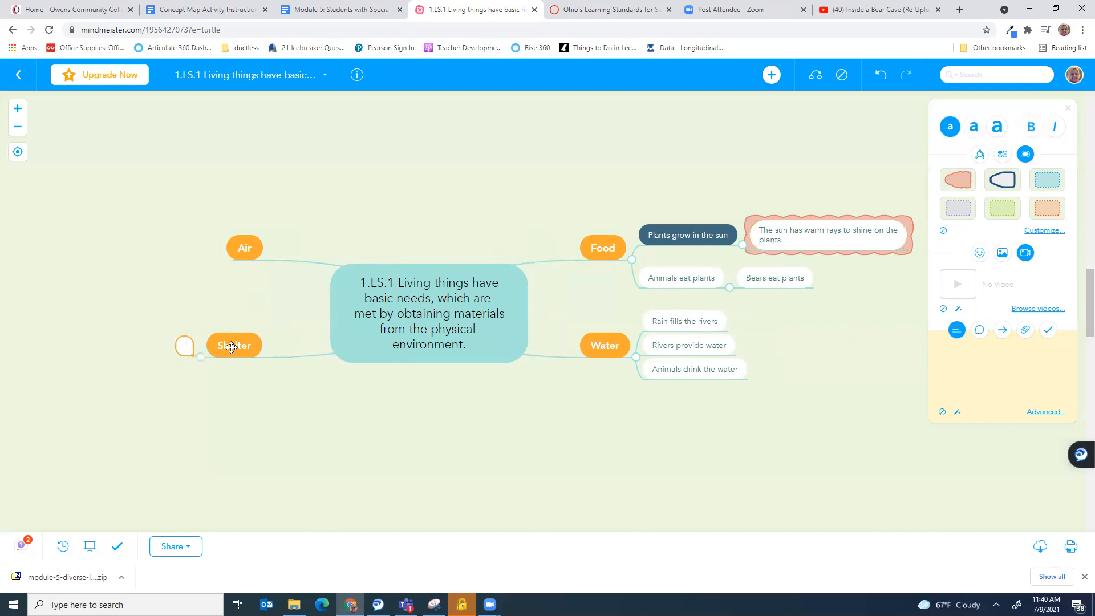
pyautogui.write('Shelter helps stay ')
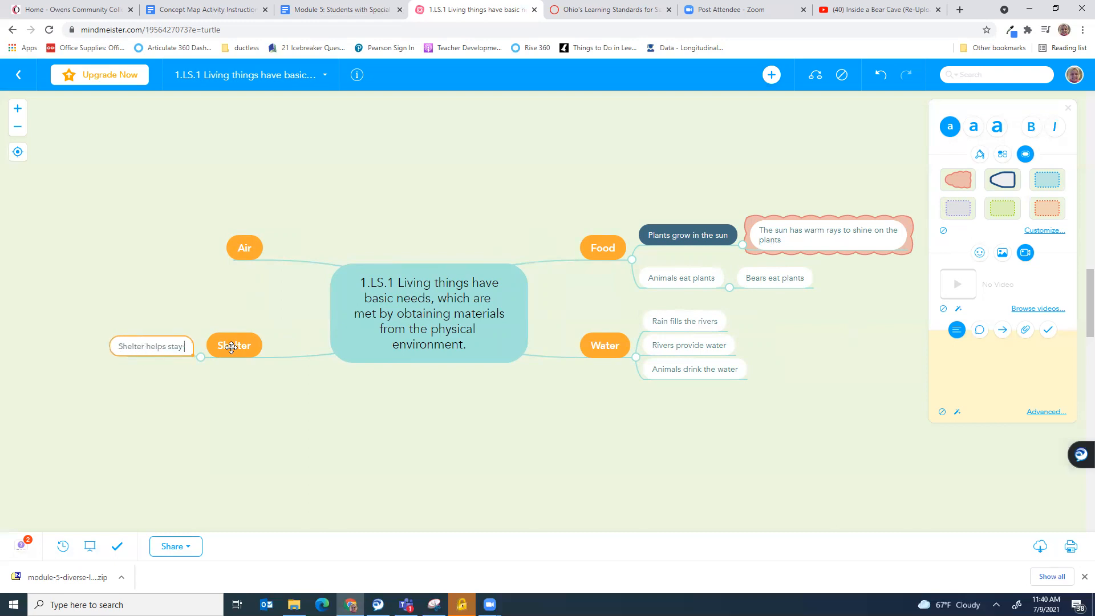
pyautogui.write('out of the sun')
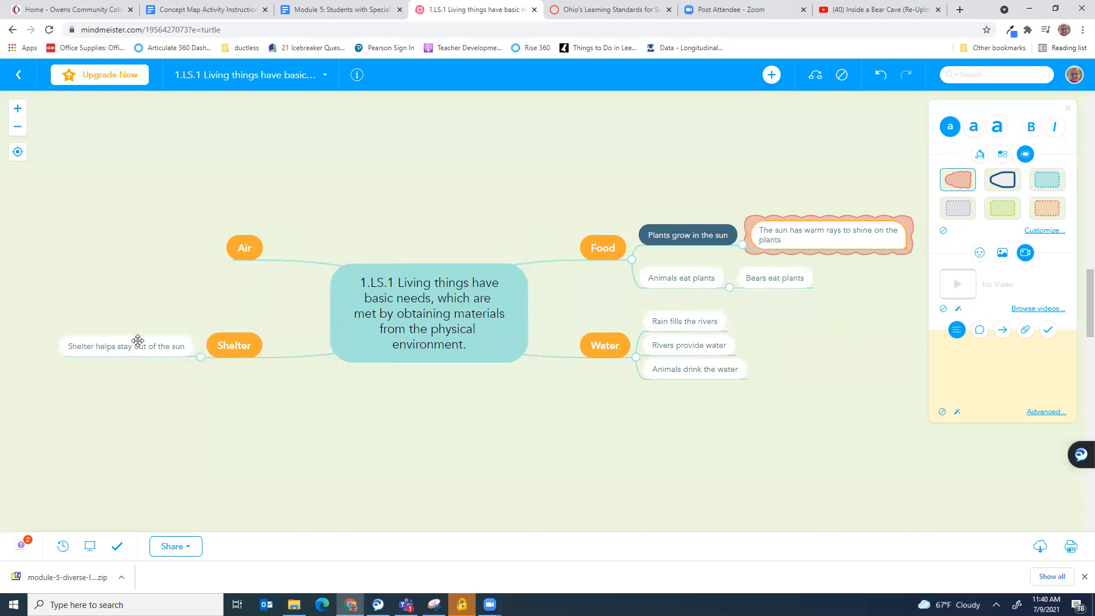
# Put the orange dotted boundary around "Shelter helps stay out of the sun", and undo the last stray change on the map.
pyautogui.click(1052, 210)
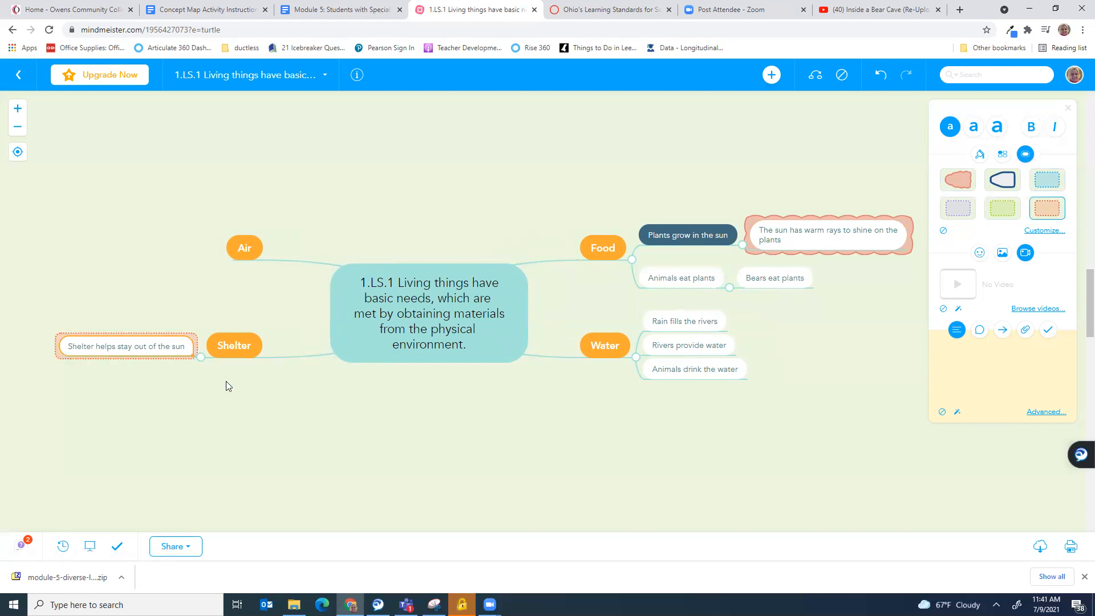
pyautogui.click(880, 74)
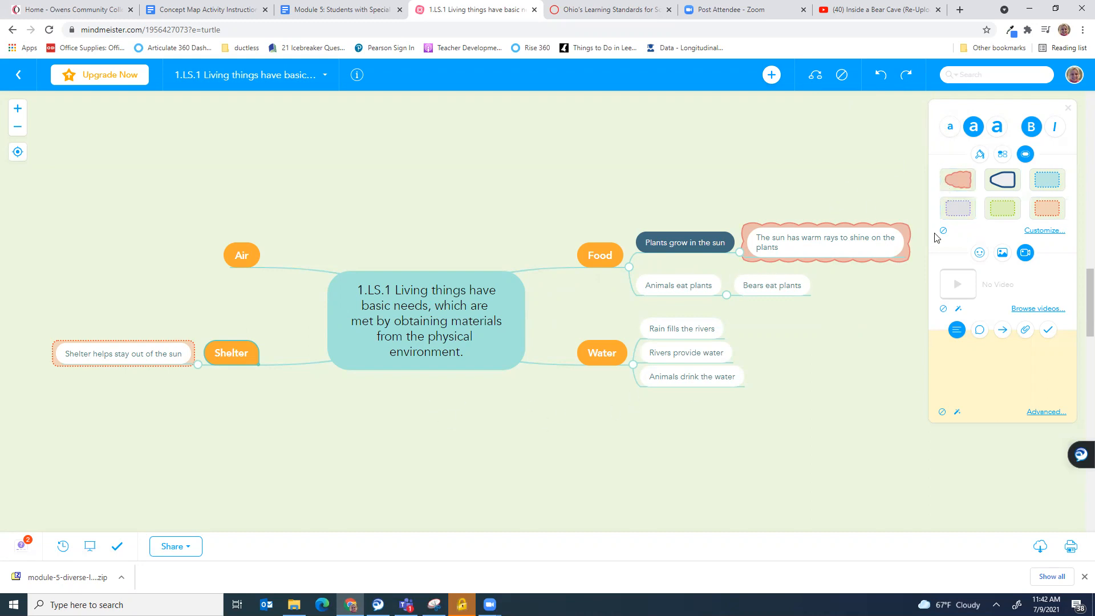
# Add a smiley icon to the Water topic and a heart icon to the "The sun has warm rays to shine on the plants" subtopic.
pyautogui.click(979, 253)
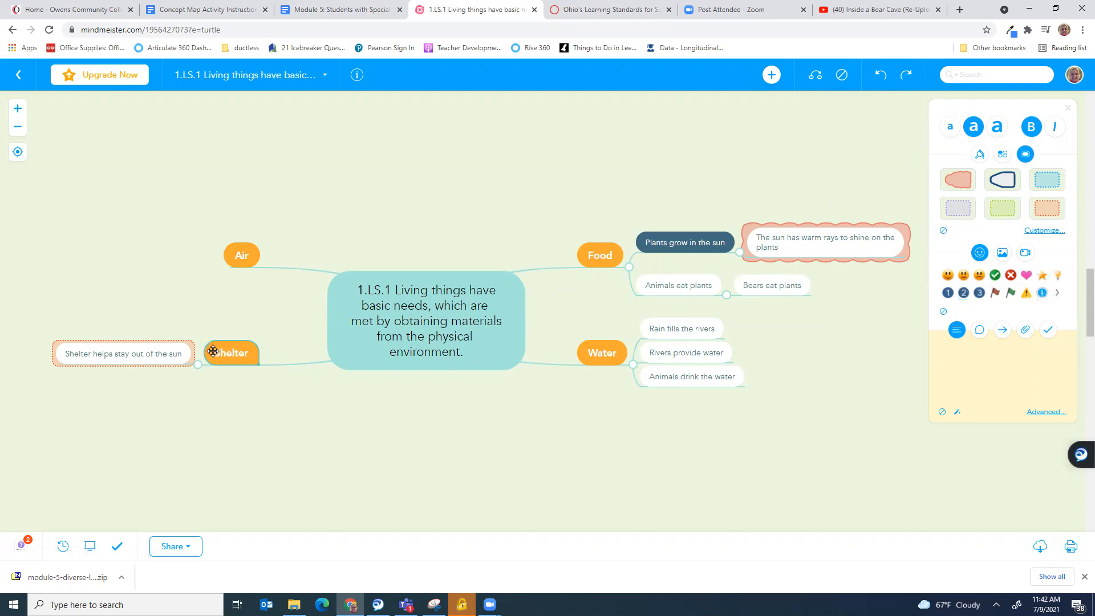
pyautogui.click(602, 352)
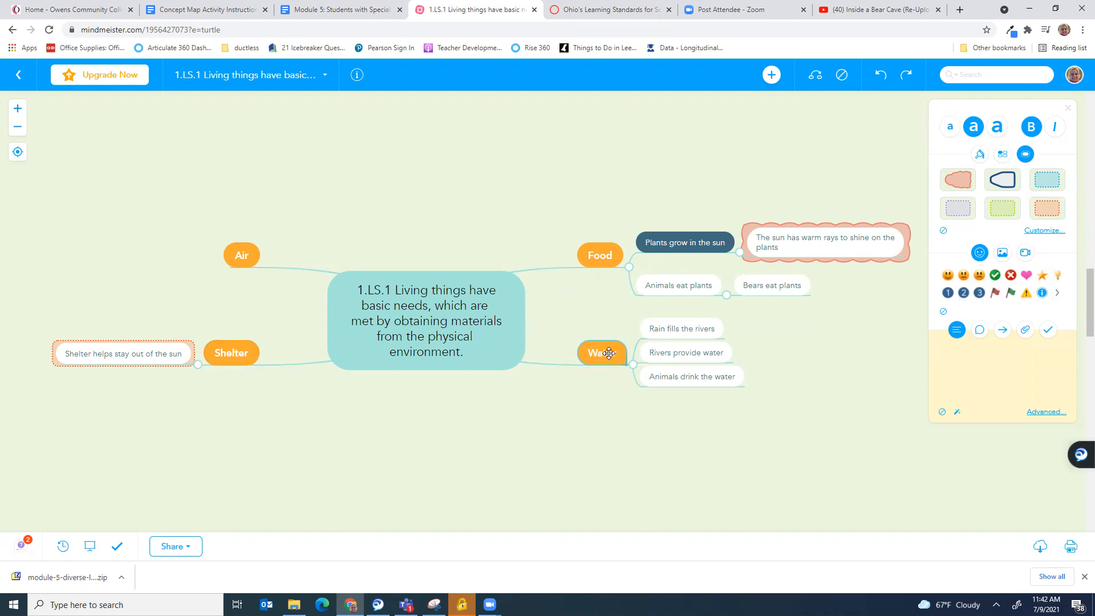
pyautogui.click(948, 275)
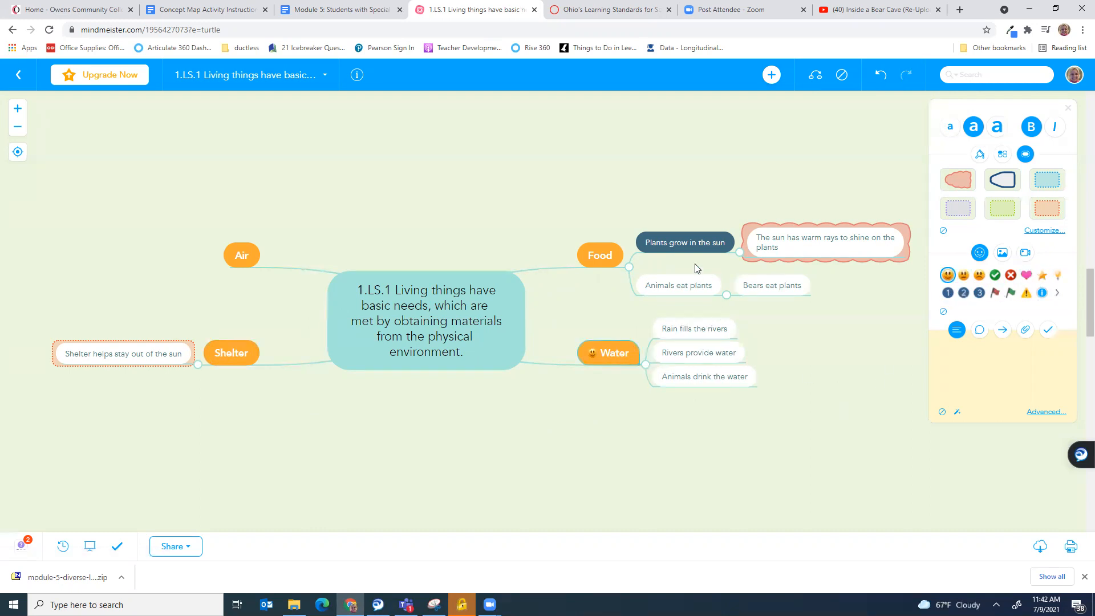
pyautogui.click(774, 238)
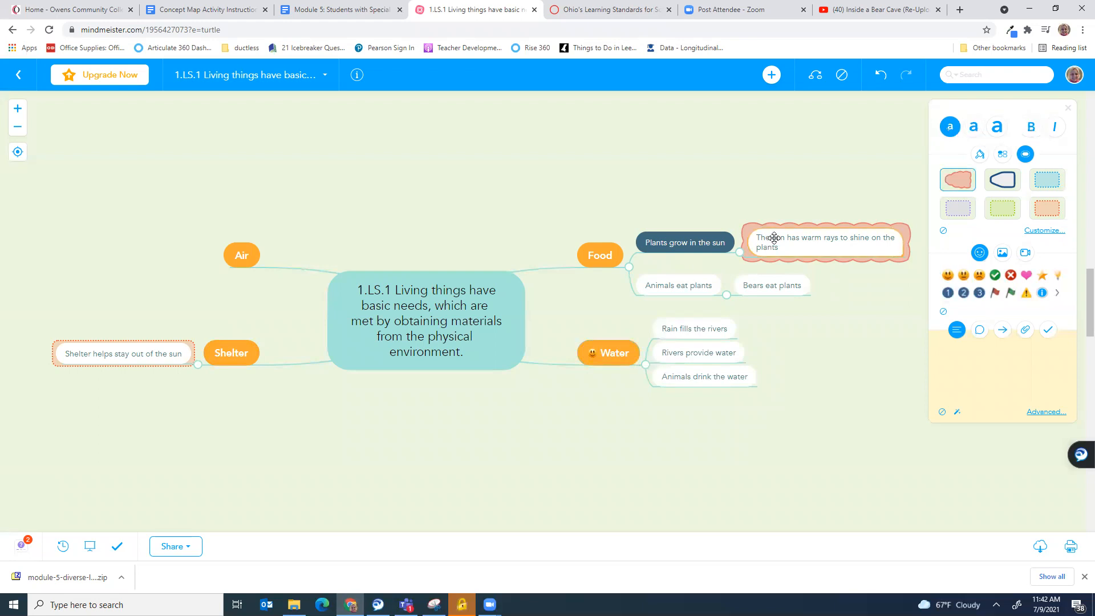
pyautogui.click(1026, 275)
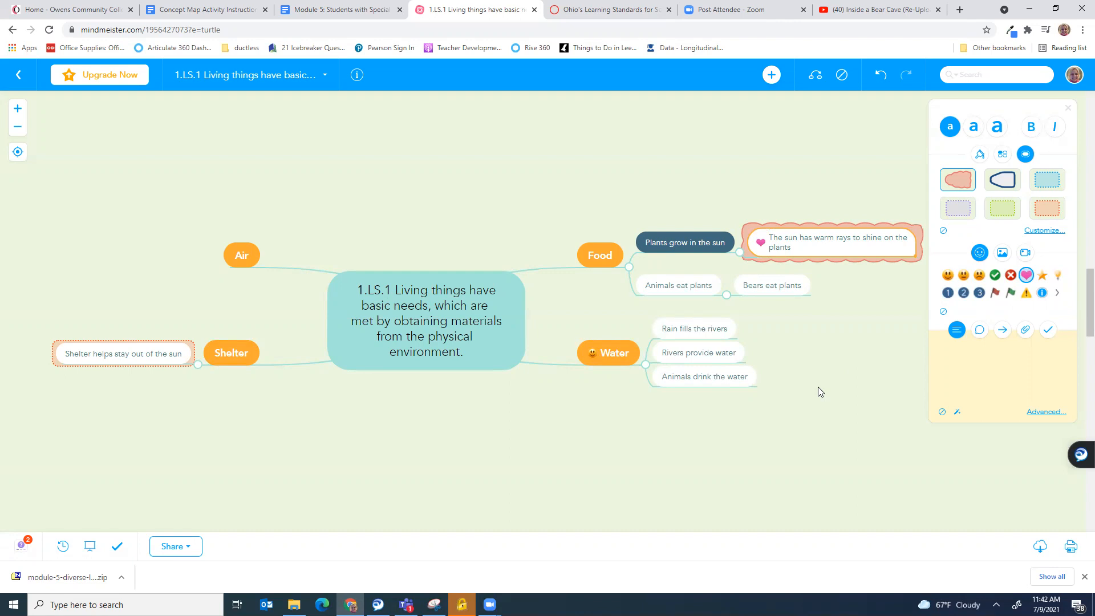
# Open the full icon library and browse down to the food and Places icons.
pyautogui.click(1057, 293)
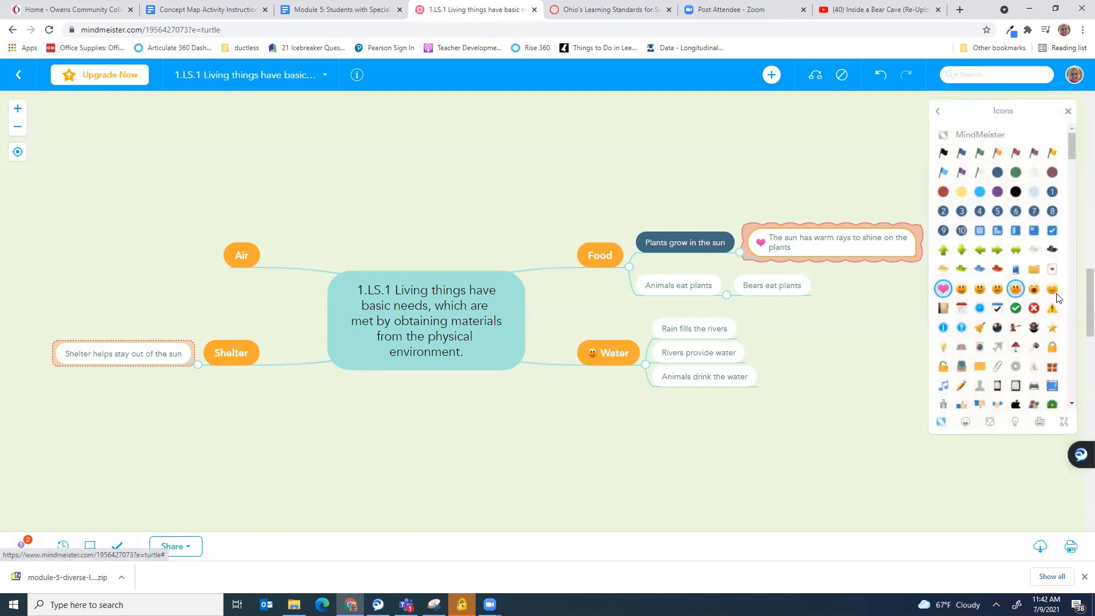
pyautogui.moveTo(1073, 140); pyautogui.dragTo(1080, 301)
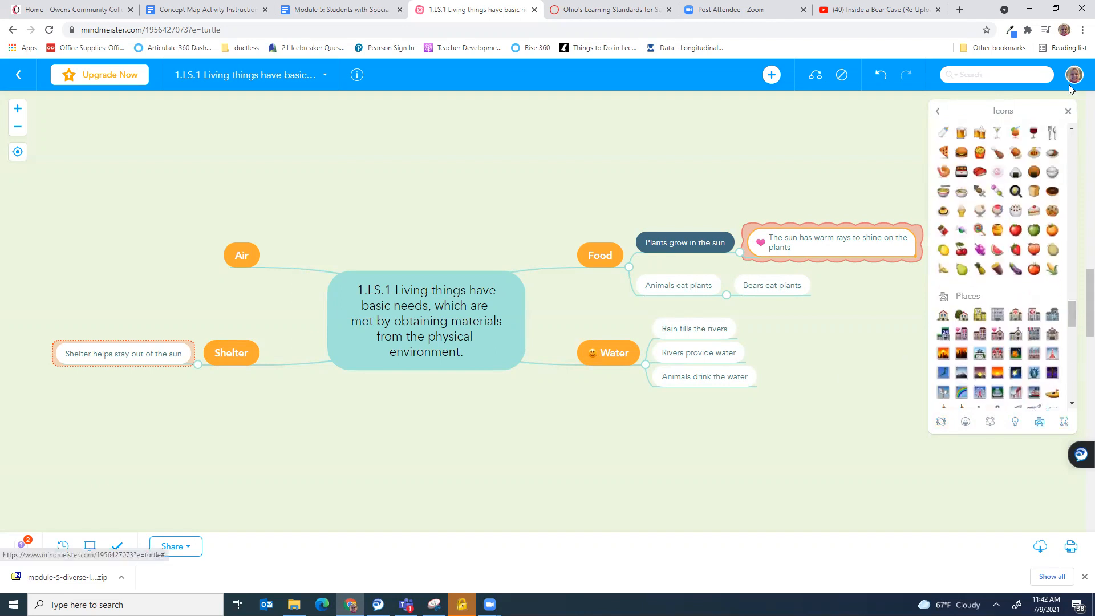
# Add the sun image from the MindMeister image library to the "The sun has warm rays to shine on the plants" subtopic.
pyautogui.click(937, 112)
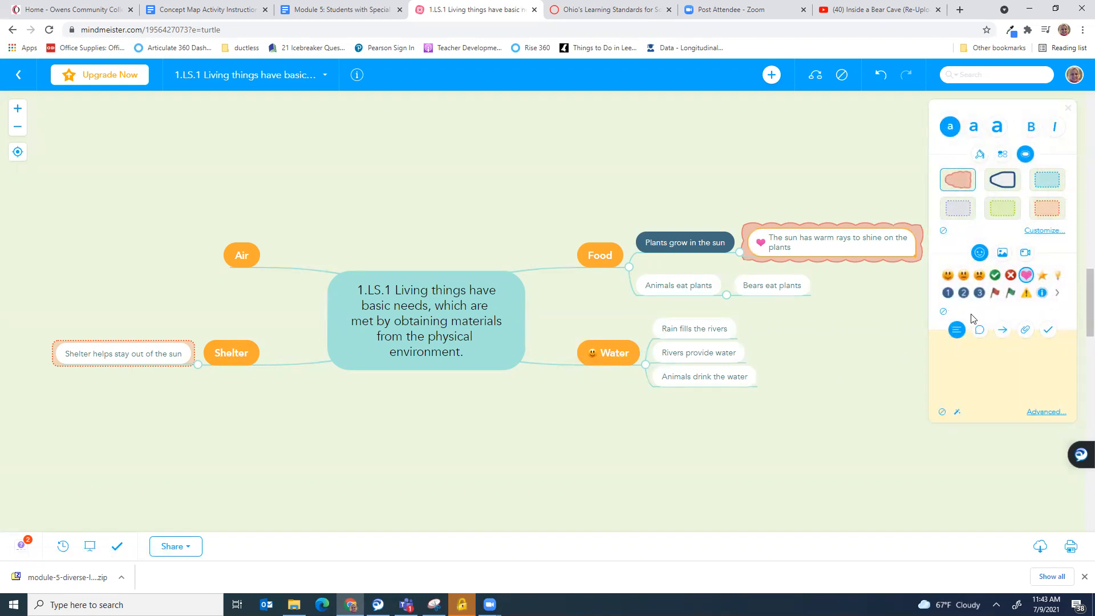
pyautogui.click(1005, 257)
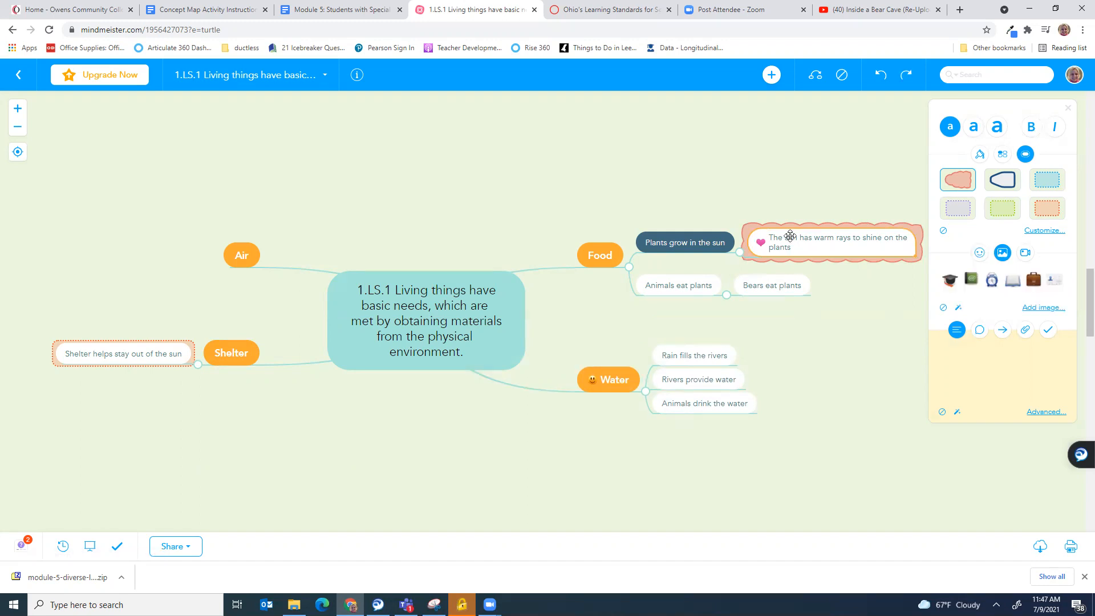
pyautogui.doubleClick(791, 237)
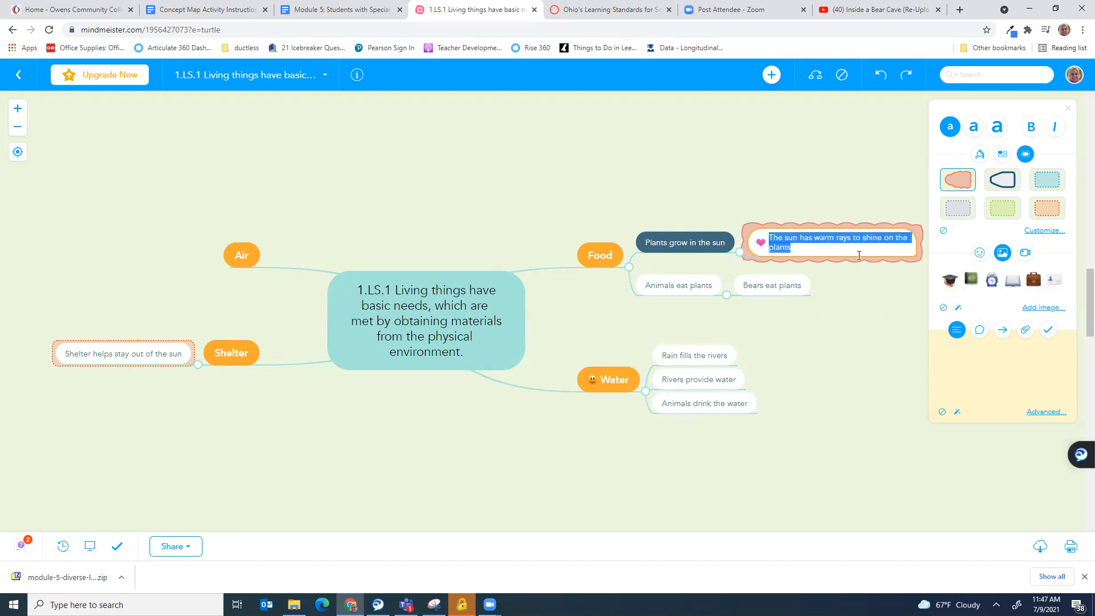
pyautogui.click(1032, 310)
pyautogui.click(1032, 311)
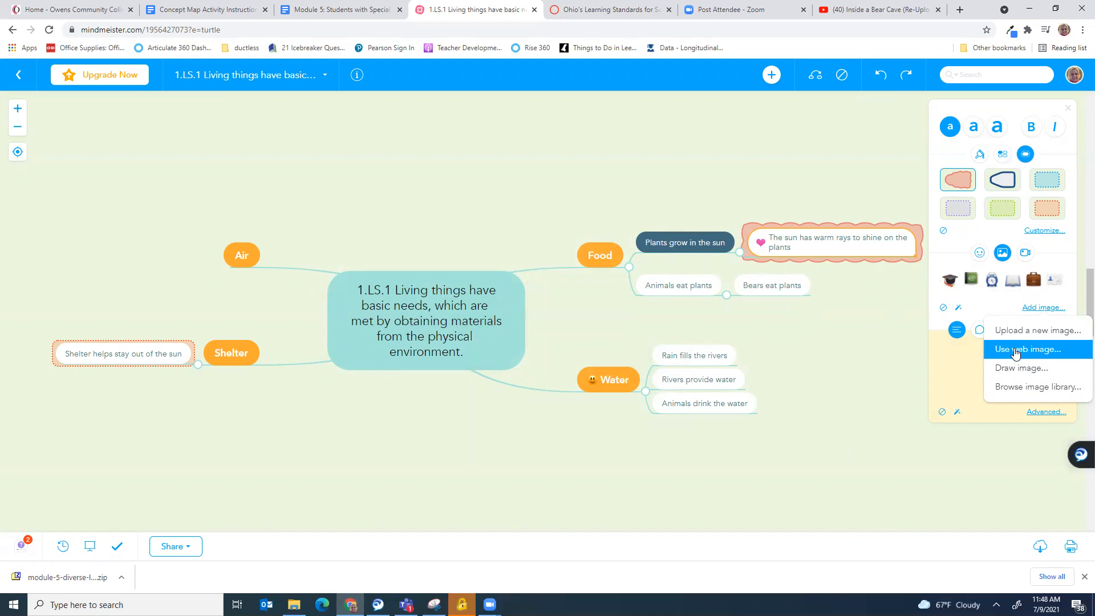
pyautogui.click(1005, 390)
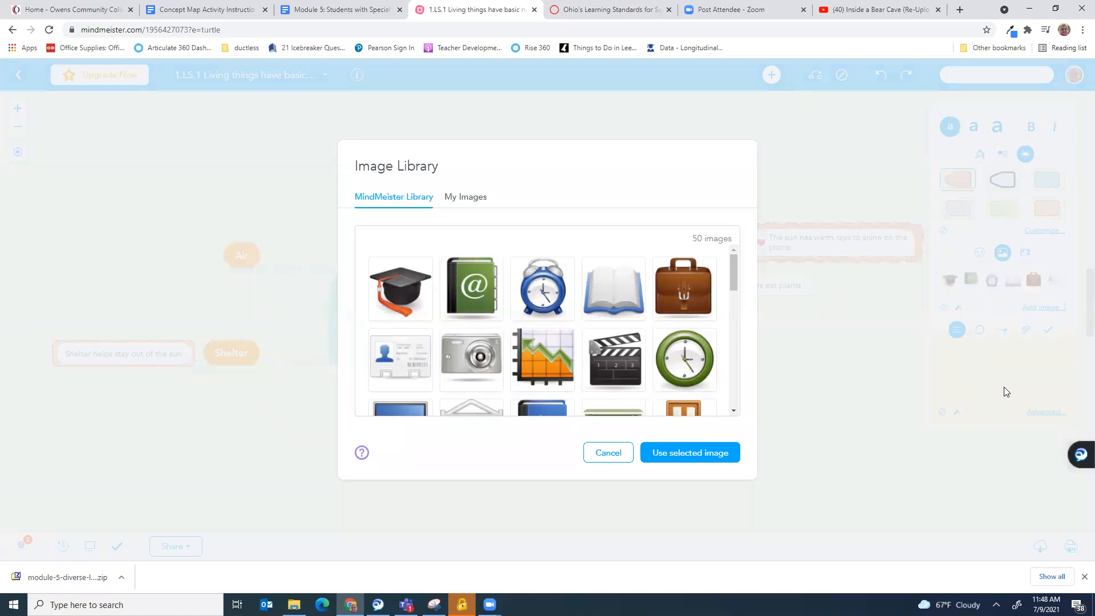
pyautogui.moveTo(734, 271); pyautogui.dragTo(731, 440)
pyautogui.click(682, 304)
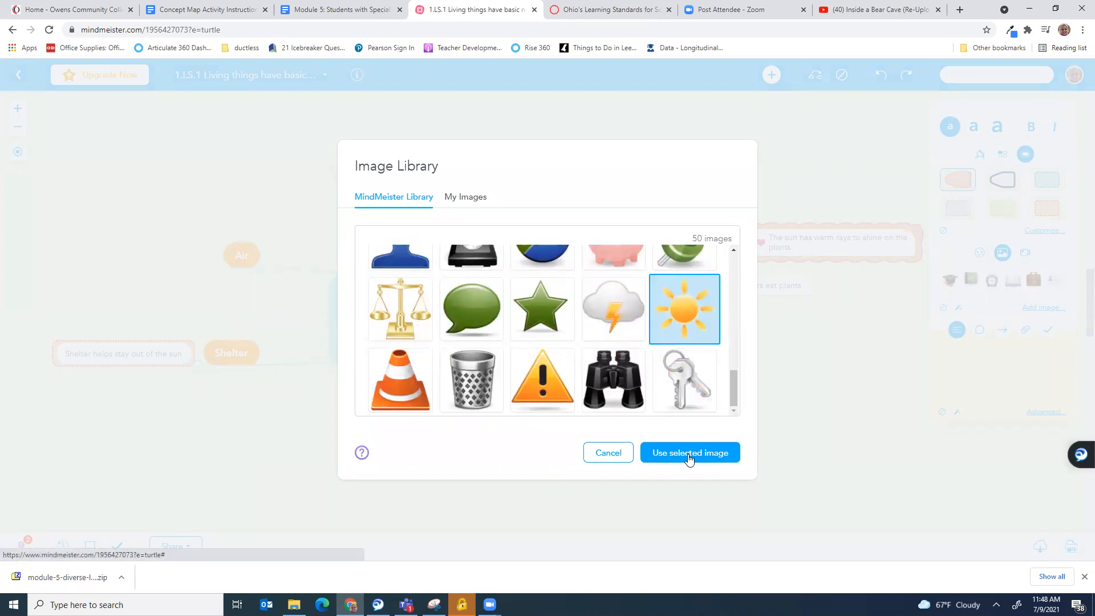
pyautogui.click(684, 456)
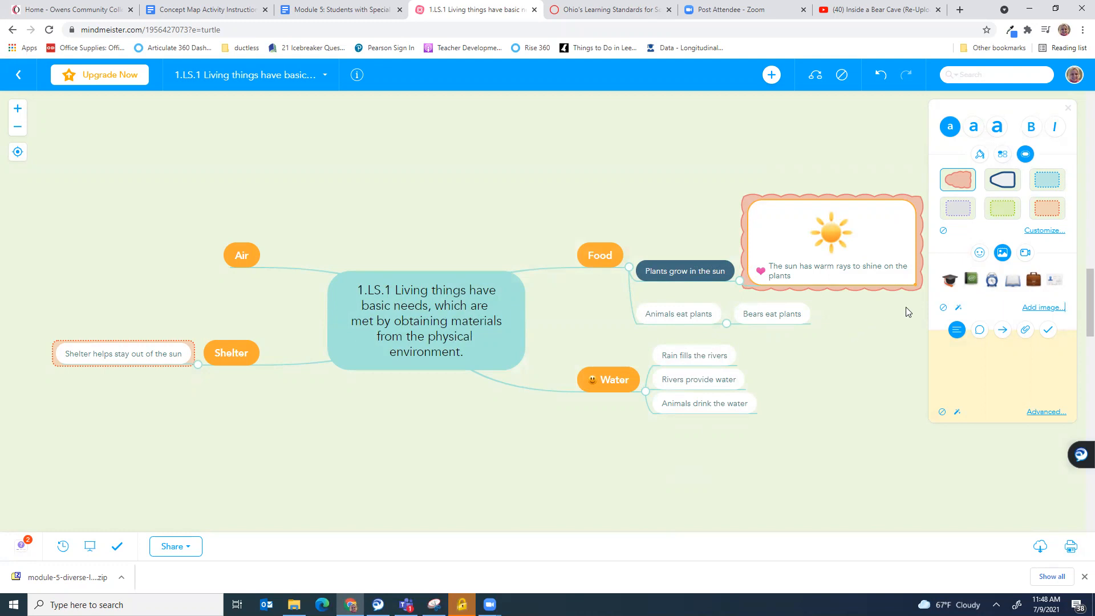
# Switch to YouTube and copy the share link of the "Inside a Bear Cave (Re-Upload)" video.
pyautogui.click(1025, 256)
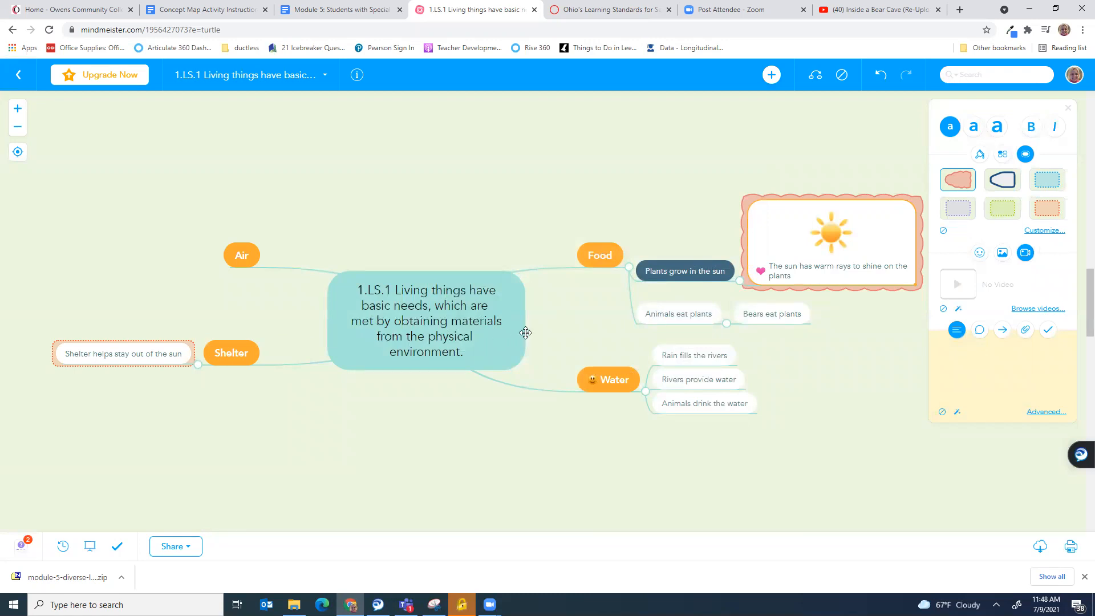
pyautogui.click(776, 314)
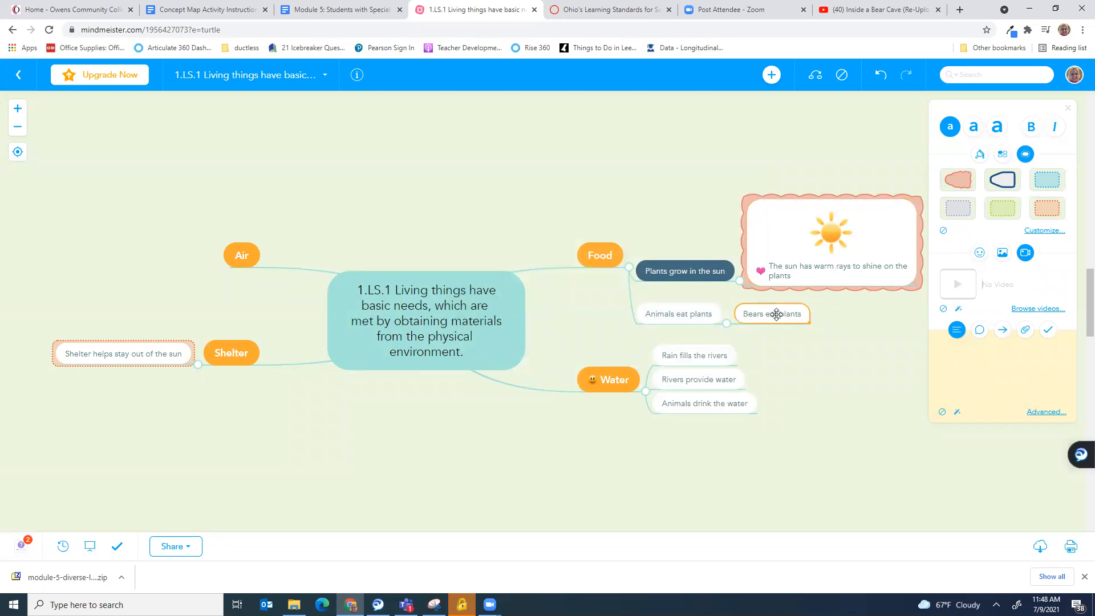
pyautogui.click(840, 11)
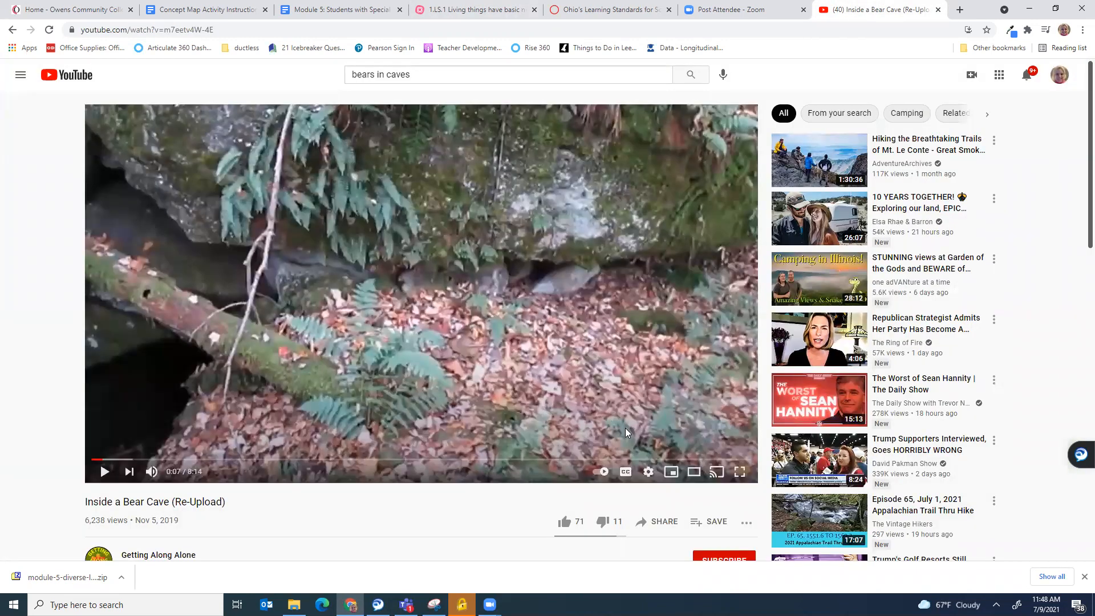
pyautogui.click(660, 522)
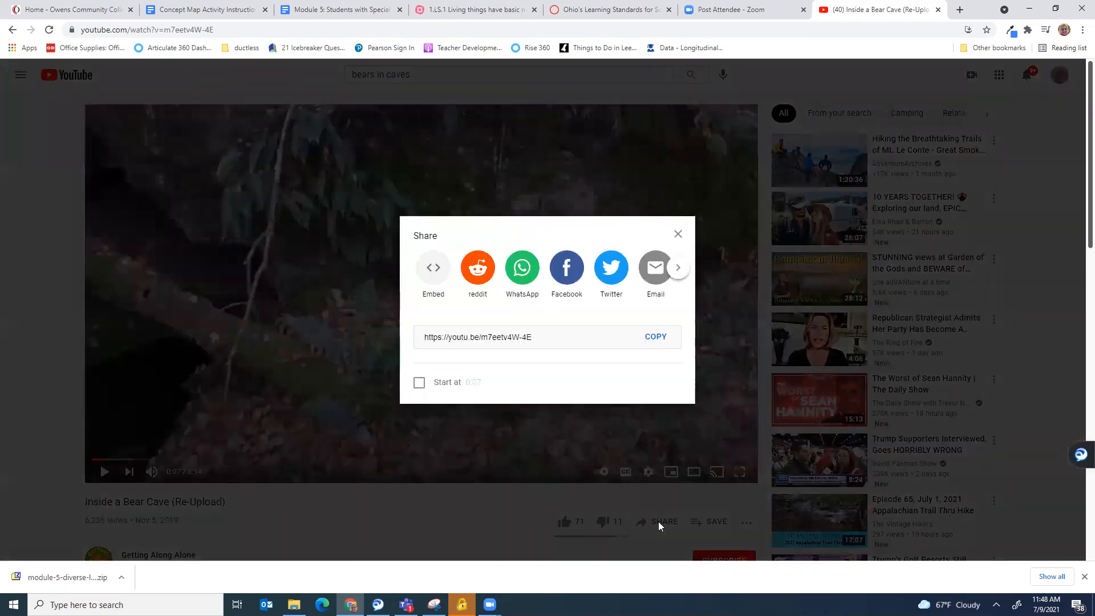
pyautogui.click(653, 338)
pyautogui.hotkey('ctrl', 'c')
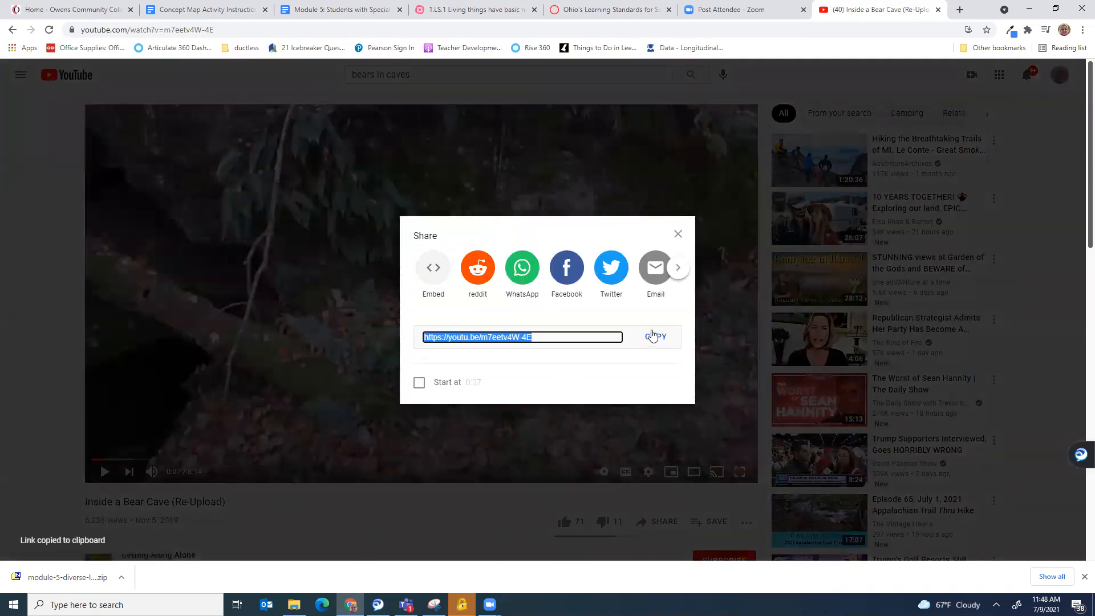
# Back in MindMeister, find the video by its copied YouTube link and attach "Inside a Bear Cave (Re-Upload)" to the Shelter topic.
pyautogui.click(454, 11)
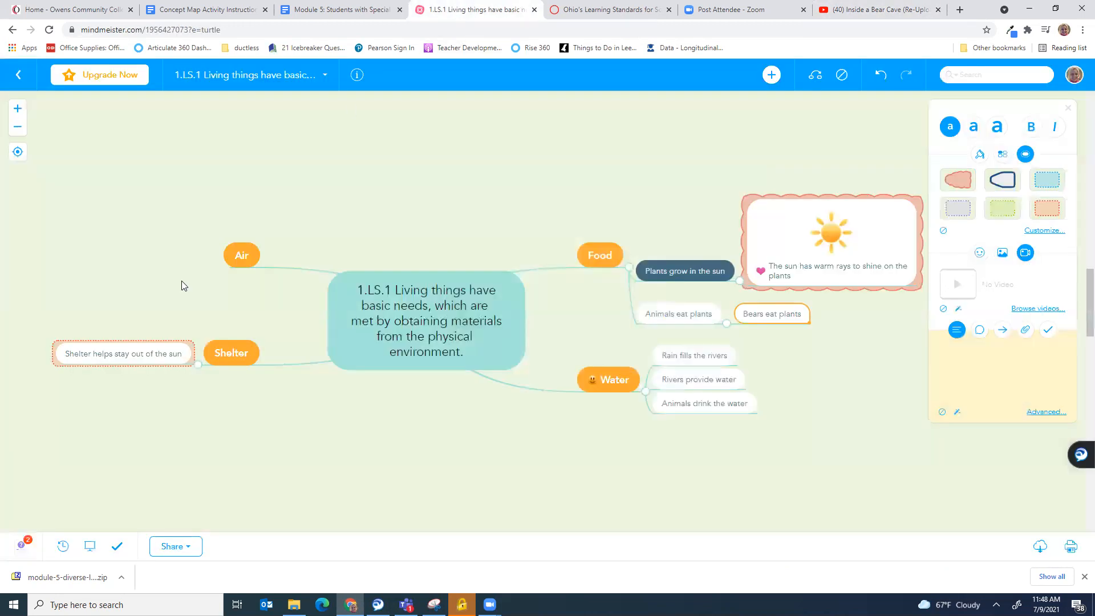
pyautogui.click(125, 353)
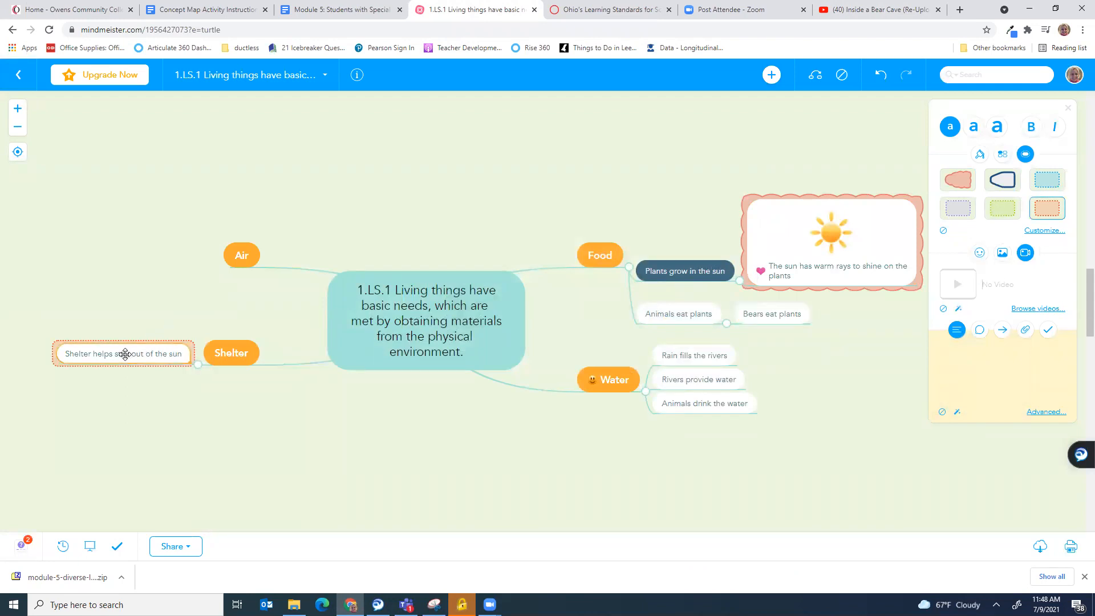
pyautogui.click(221, 357)
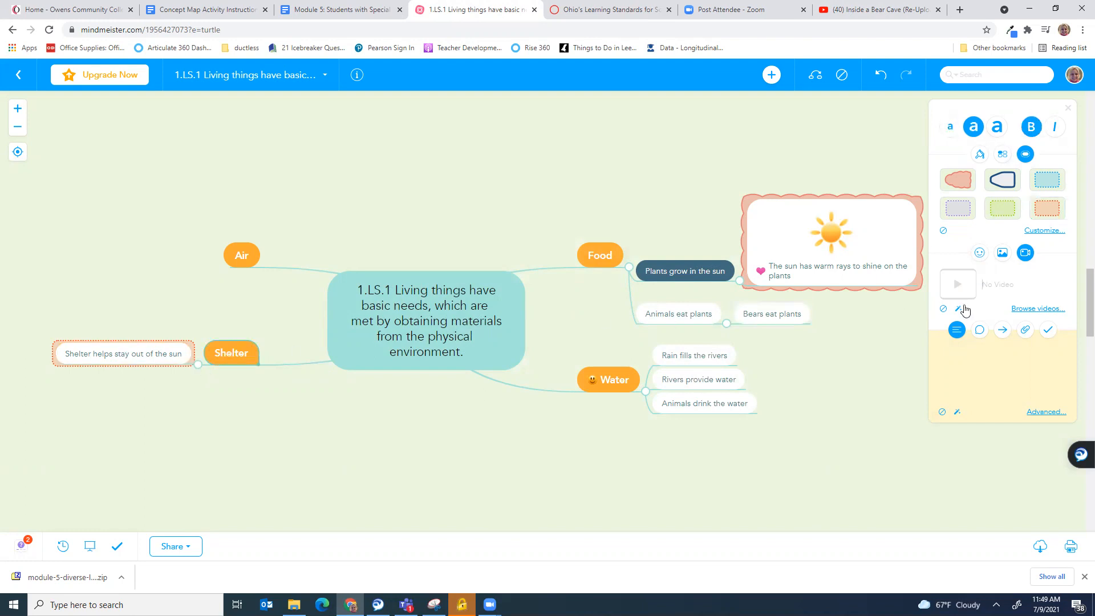
pyautogui.click(1025, 310)
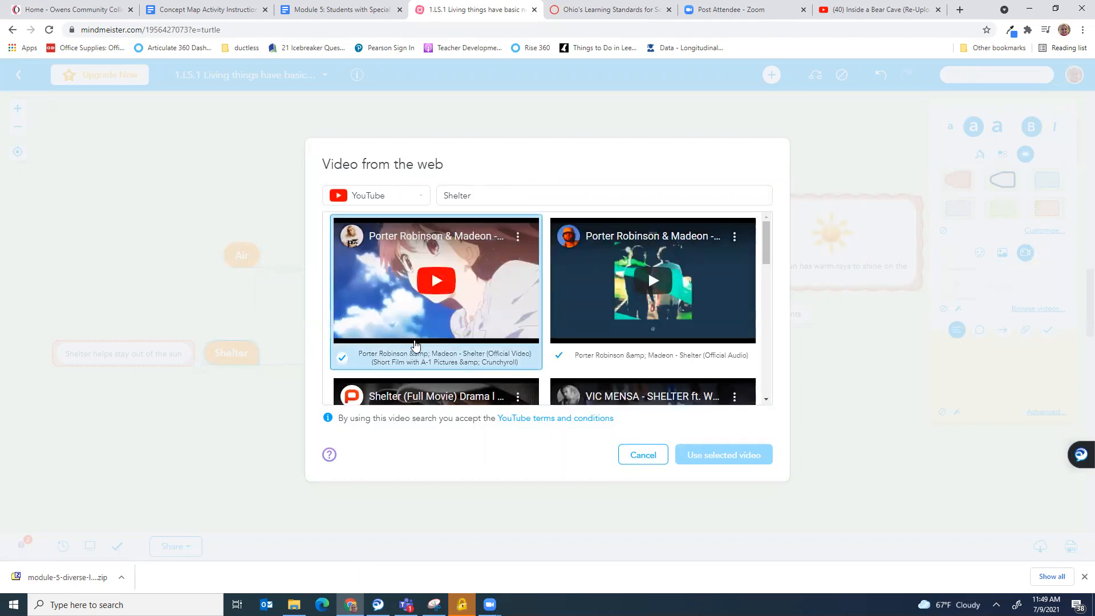
pyautogui.moveTo(474, 192); pyautogui.dragTo(432, 192)
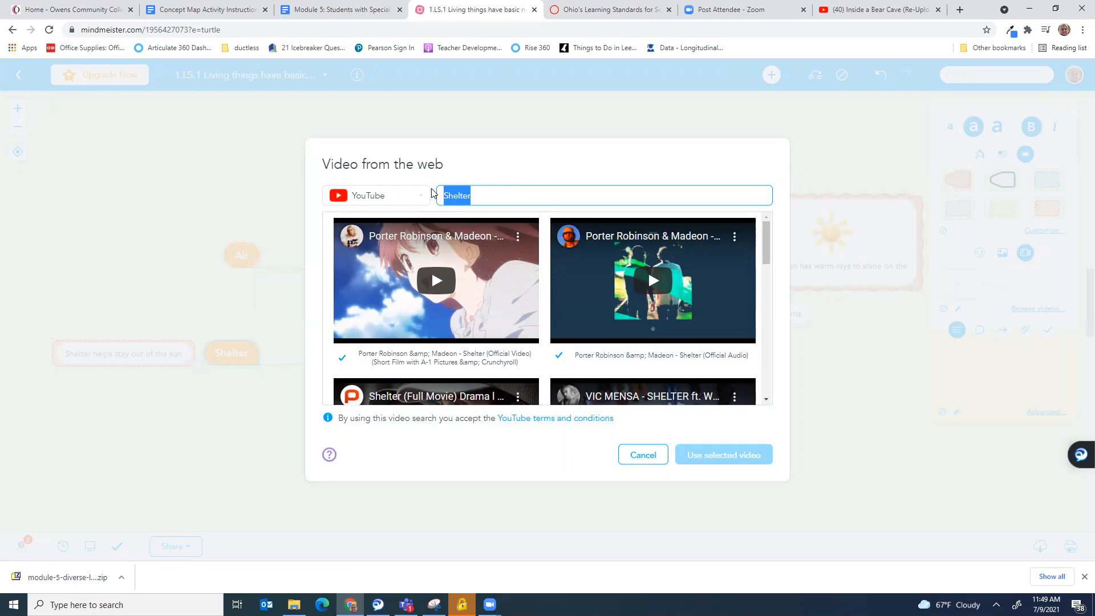
pyautogui.hotkey('ctrl', 'v')
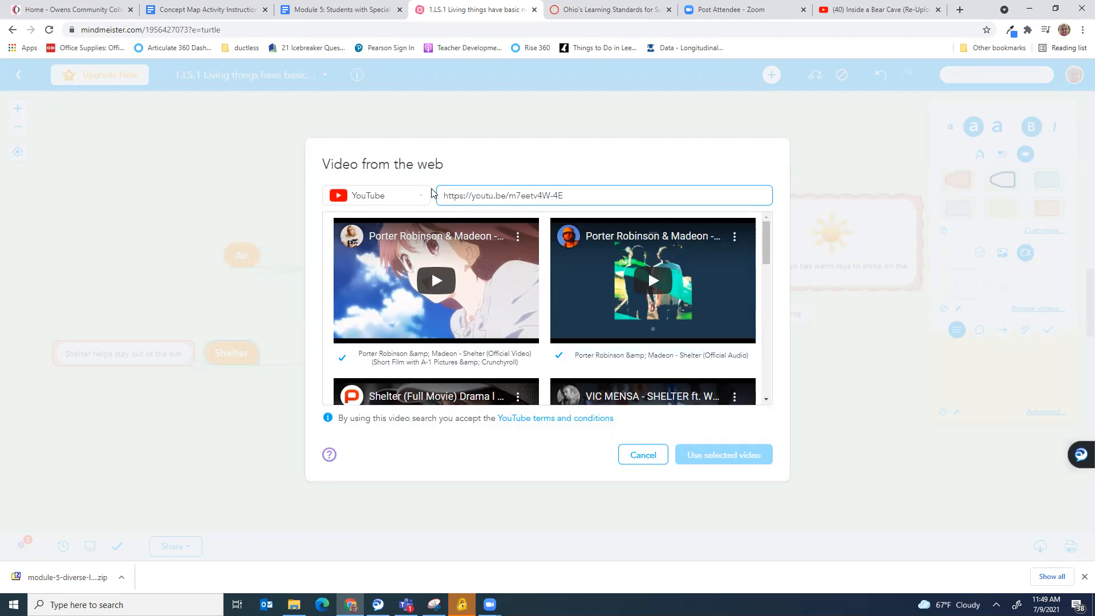
pyautogui.press('Return')
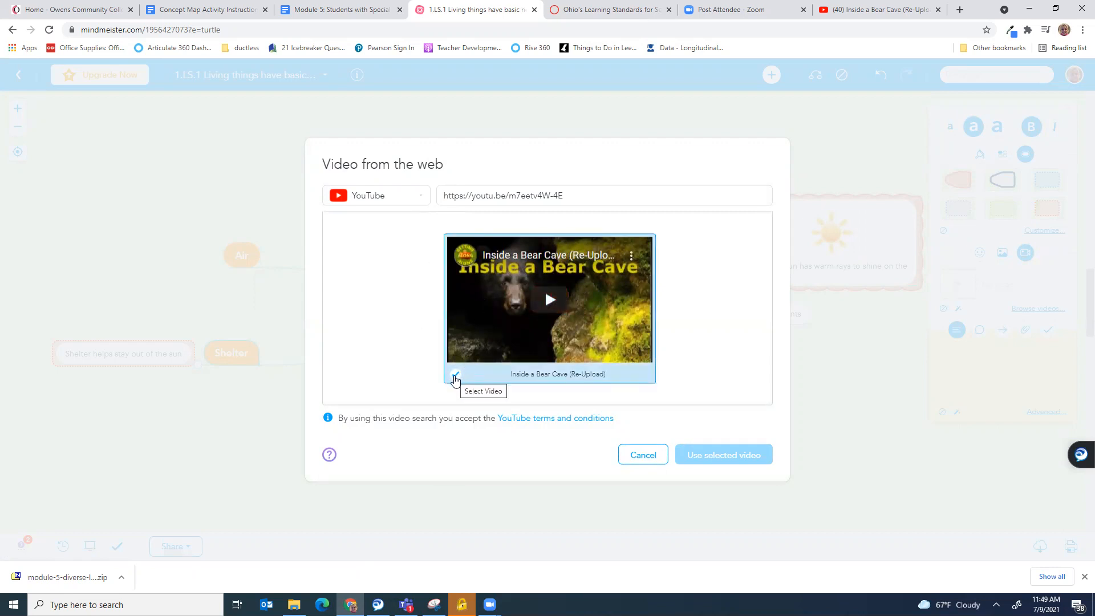
pyautogui.click(455, 375)
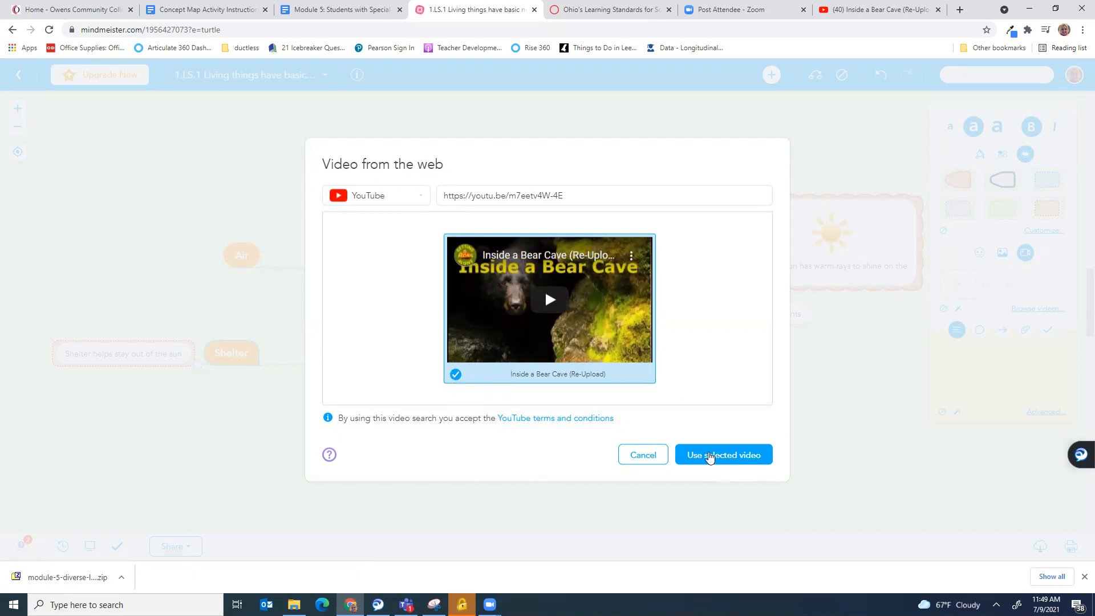
pyautogui.click(709, 456)
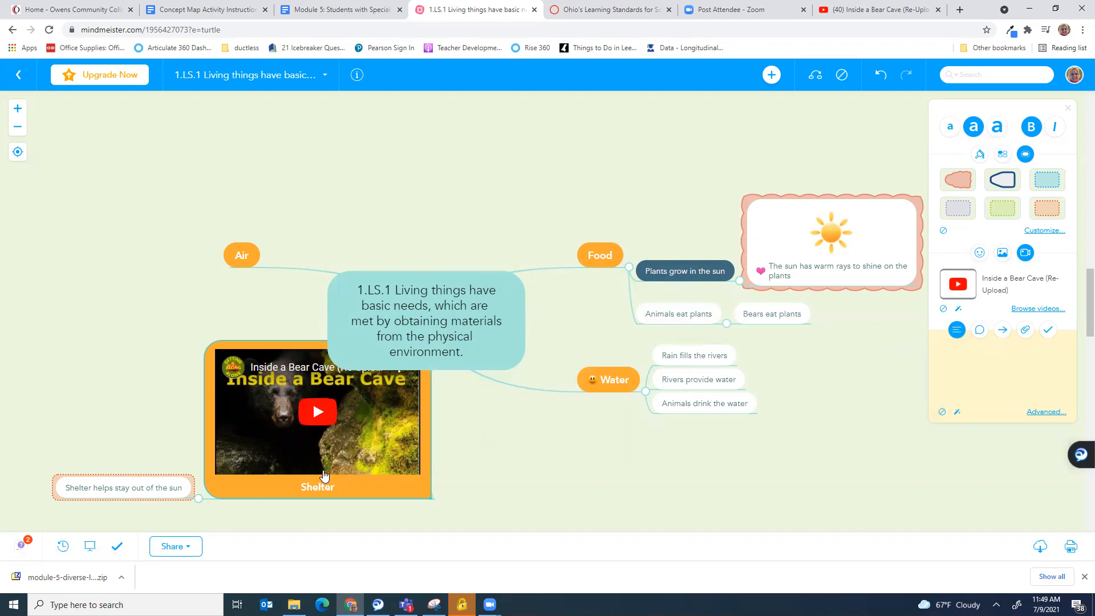
# Add the note "Remember to bring in water for students" to the Water topic and check it on the map.
pyautogui.click(615, 381)
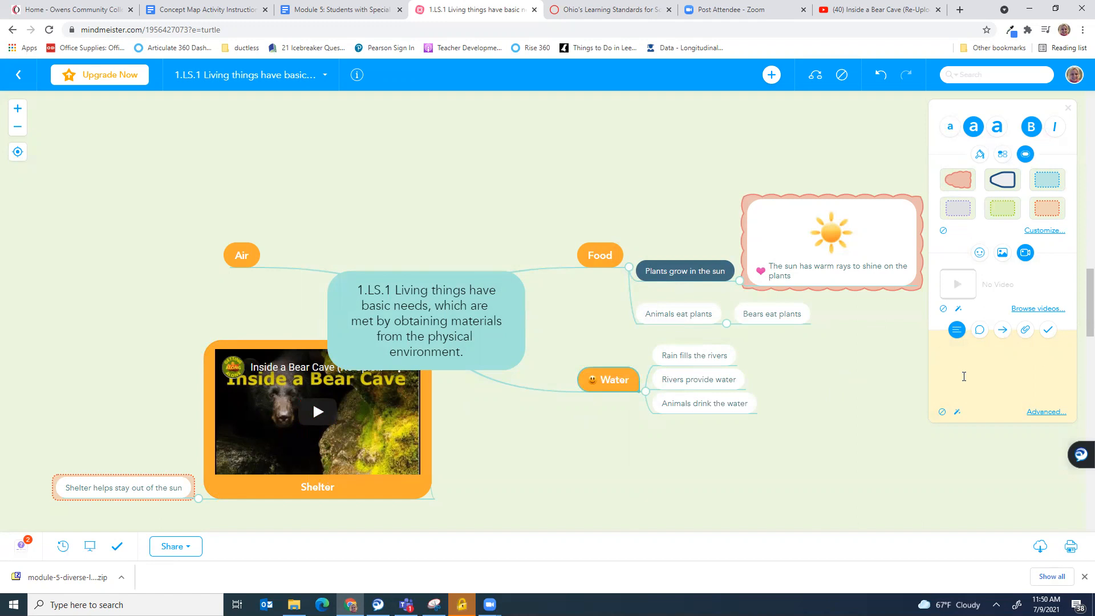
pyautogui.write('Remember to bring in water for students')
pyautogui.doubleClick(621, 380)
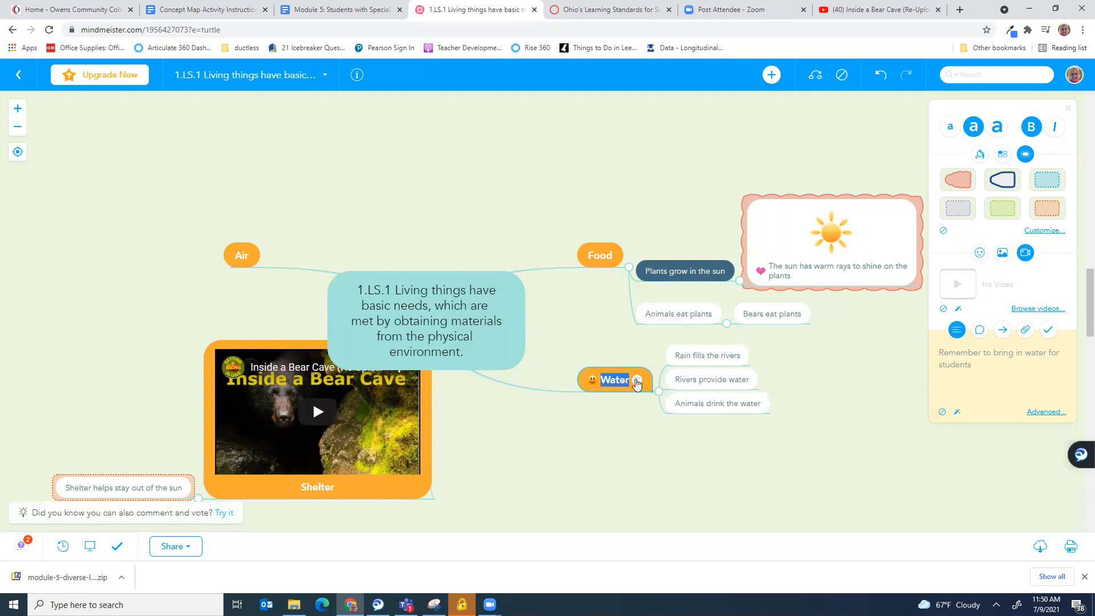
pyautogui.click(637, 383)
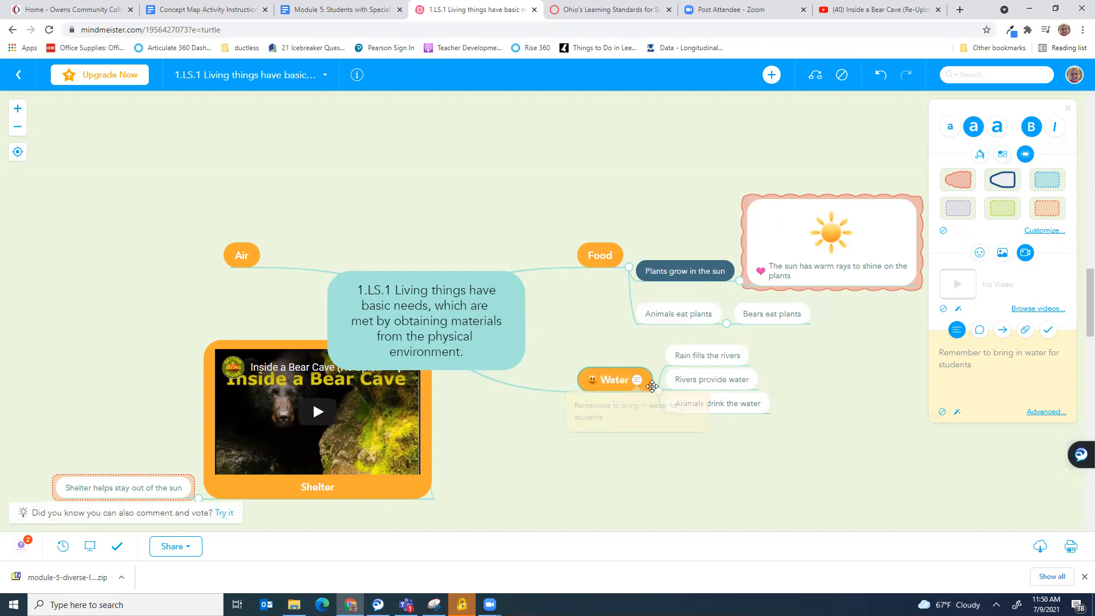
pyautogui.doubleClick(637, 383)
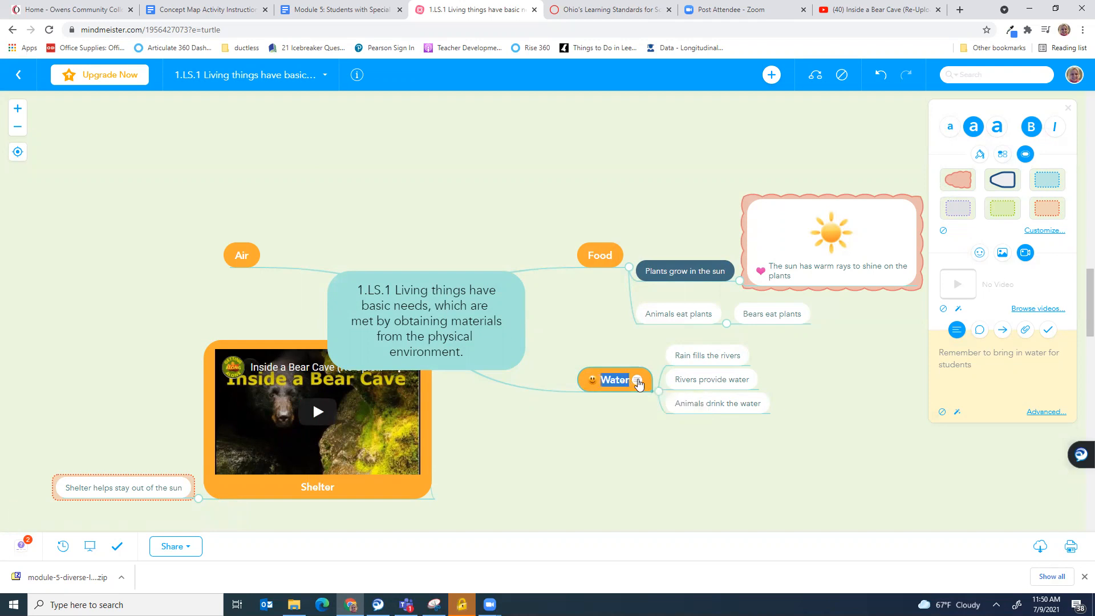
# Undo the last change on the map and clear the note from the Water topic.
pyautogui.click(880, 75)
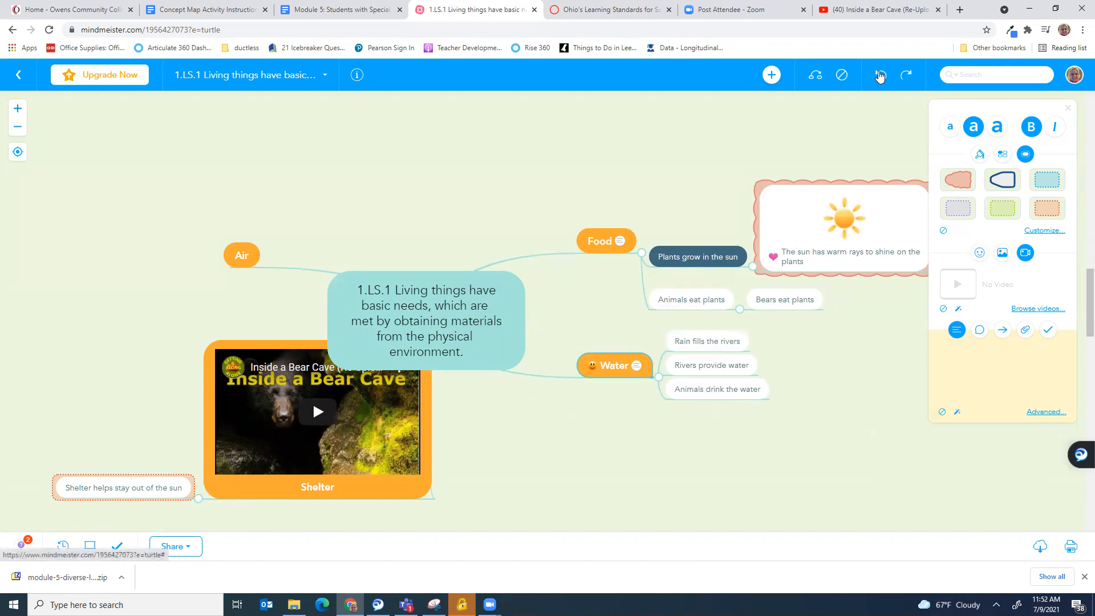
pyautogui.moveTo(638, 371)
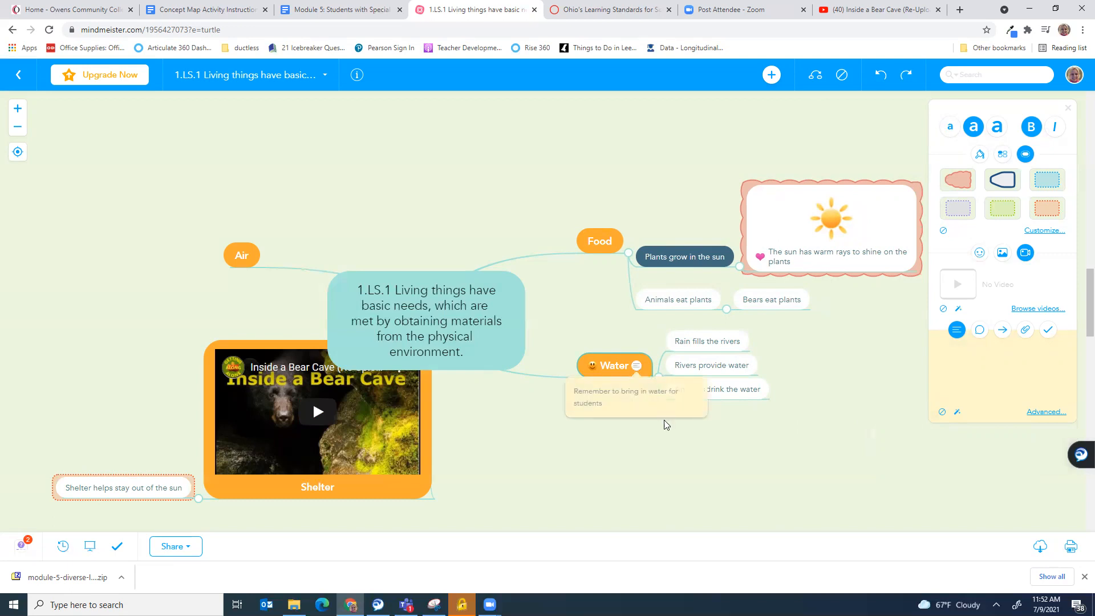
pyautogui.click(942, 413)
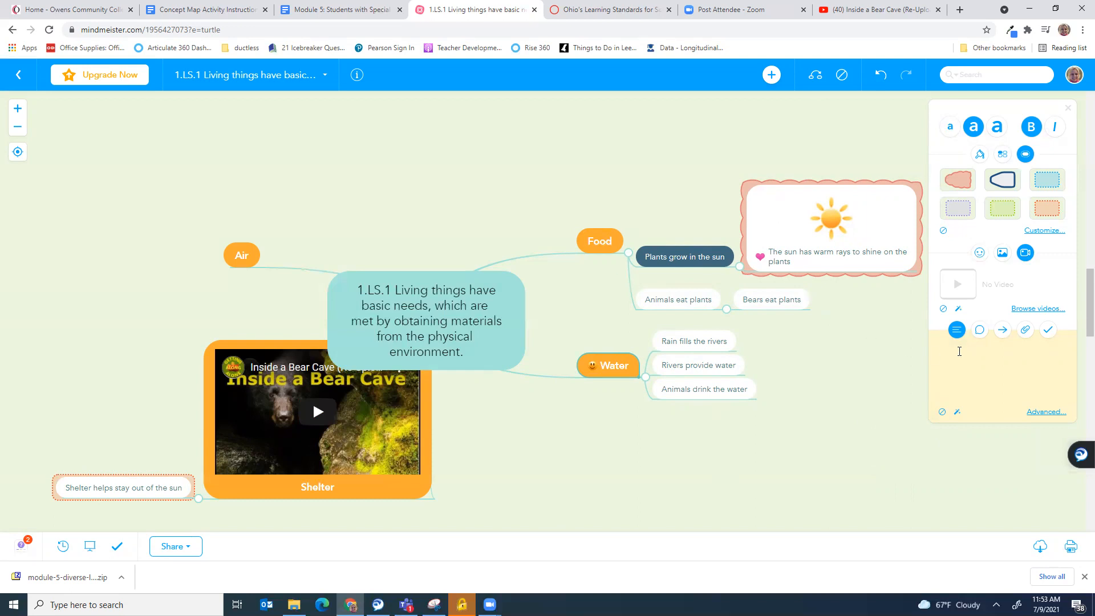
# Cast an up-vote on the Water topic in its comments and take the vote back.
pyautogui.click(979, 329)
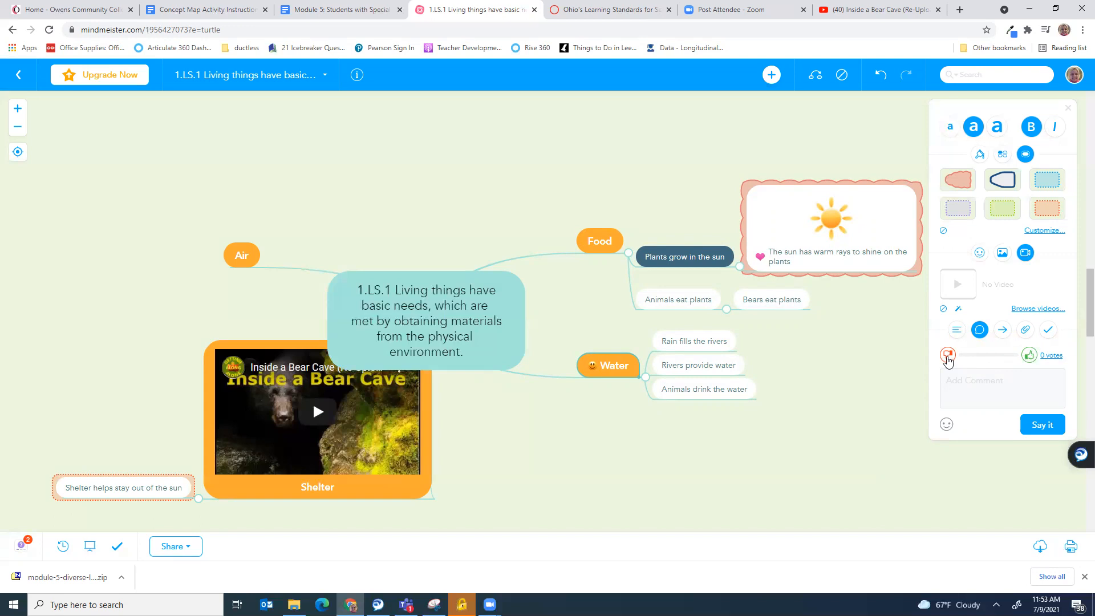
pyautogui.click(1032, 356)
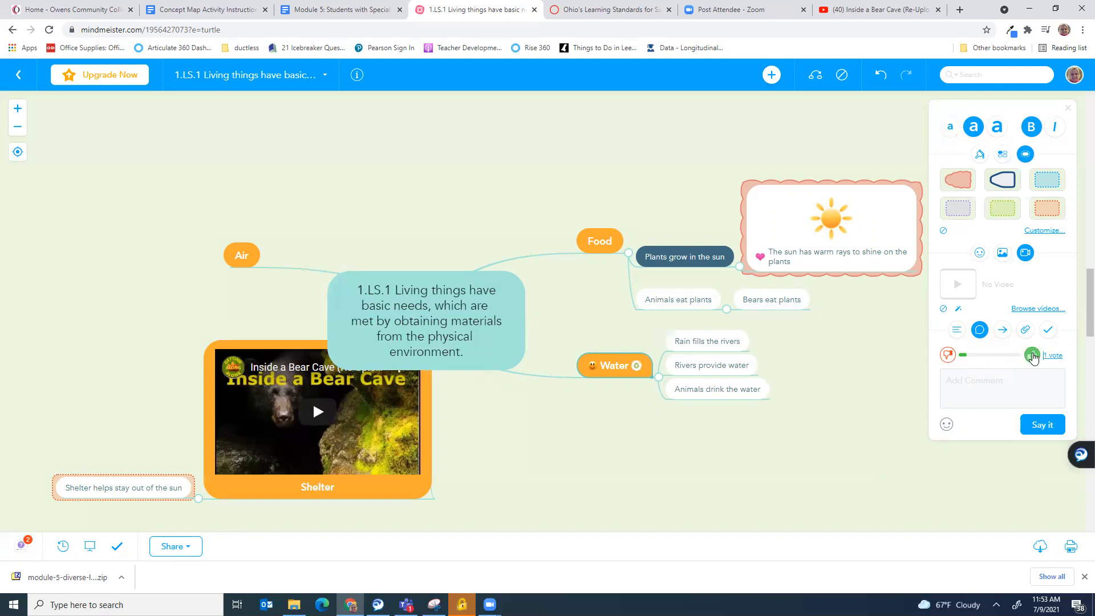
pyautogui.click(947, 354)
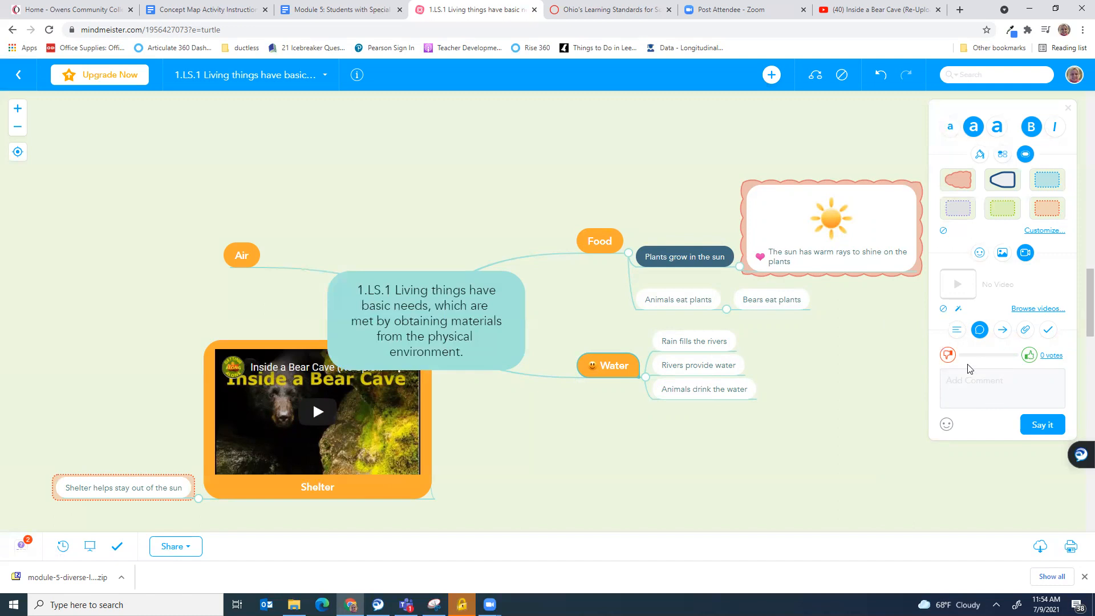
# Show the link settings for the topic and copy the web address of the Ohio's Learning Standards for Science PDF.
pyautogui.click(1003, 330)
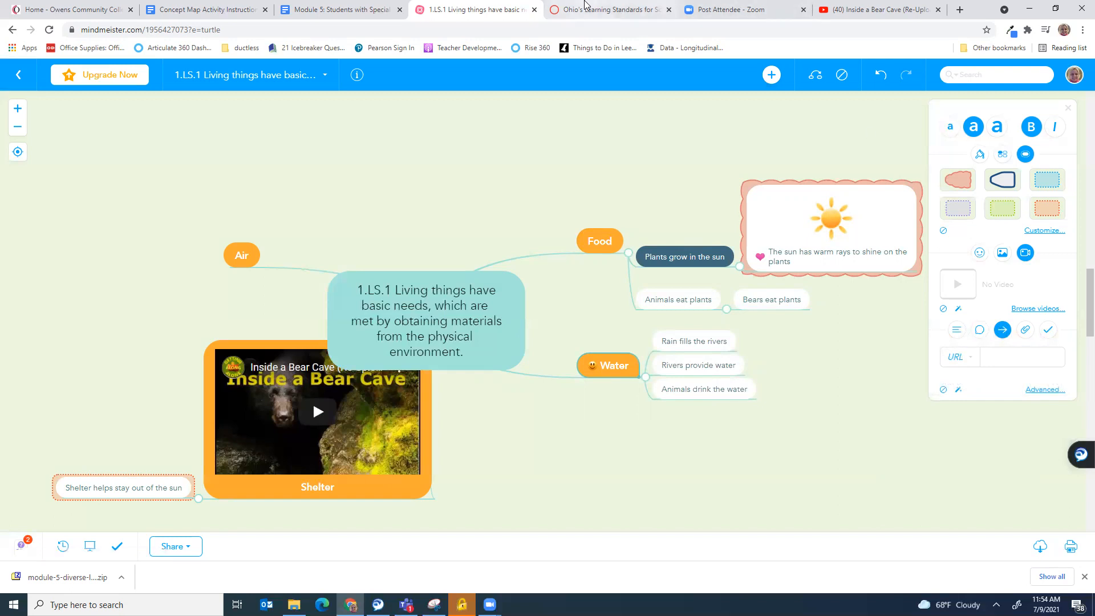
pyautogui.click(587, 11)
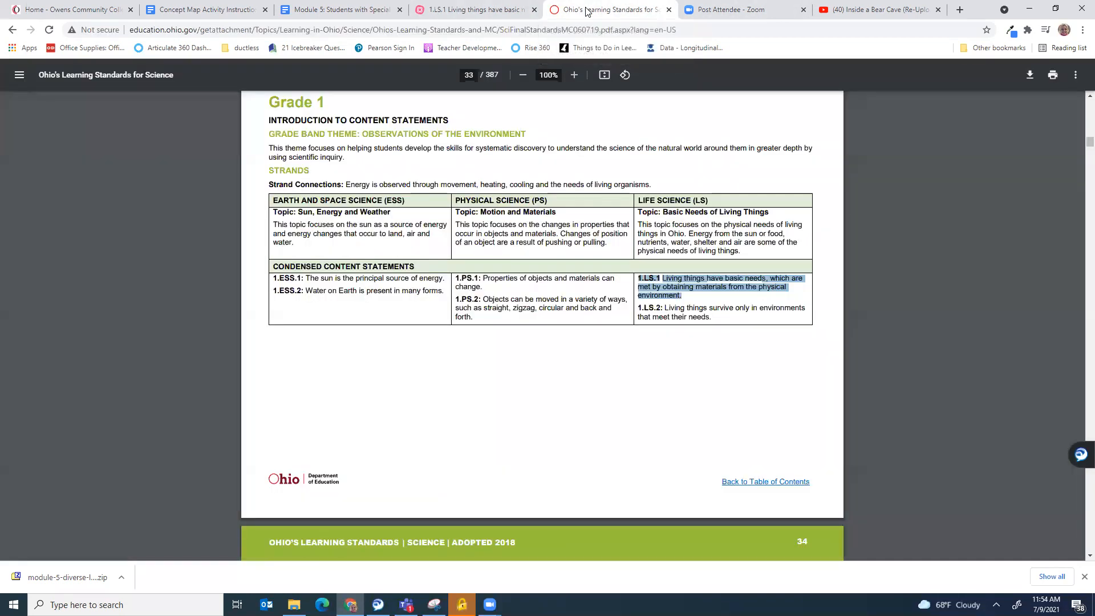
pyautogui.click(691, 27)
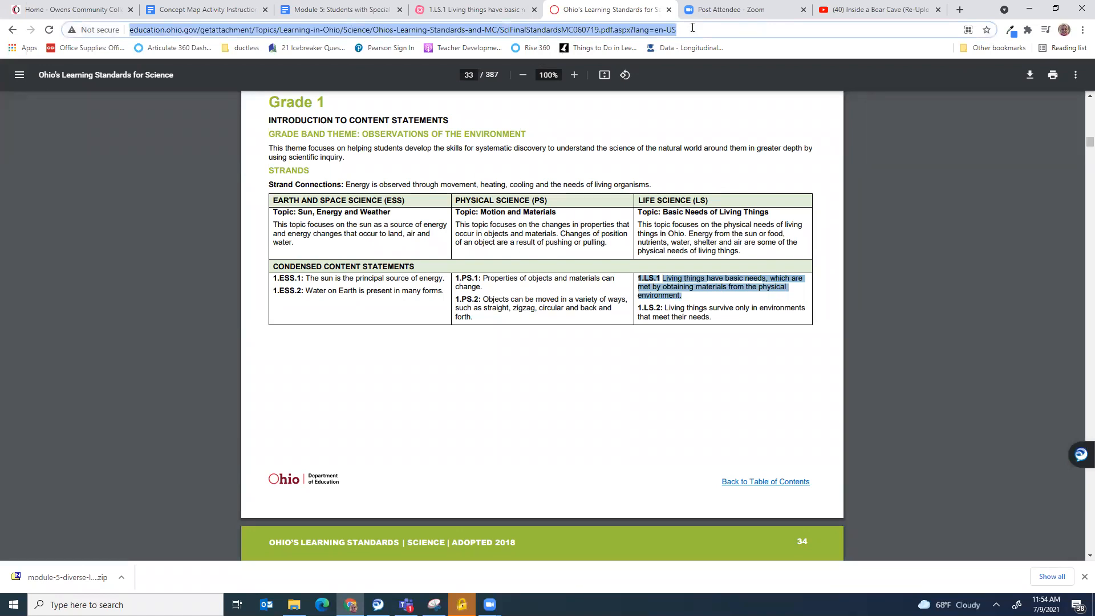
# Back in MindMeister, add the copied standards address as a URL link on the central 1.LS.1 topic, check it, and view the topic's attachment options.
pyautogui.click(494, 9)
pyautogui.click(397, 292)
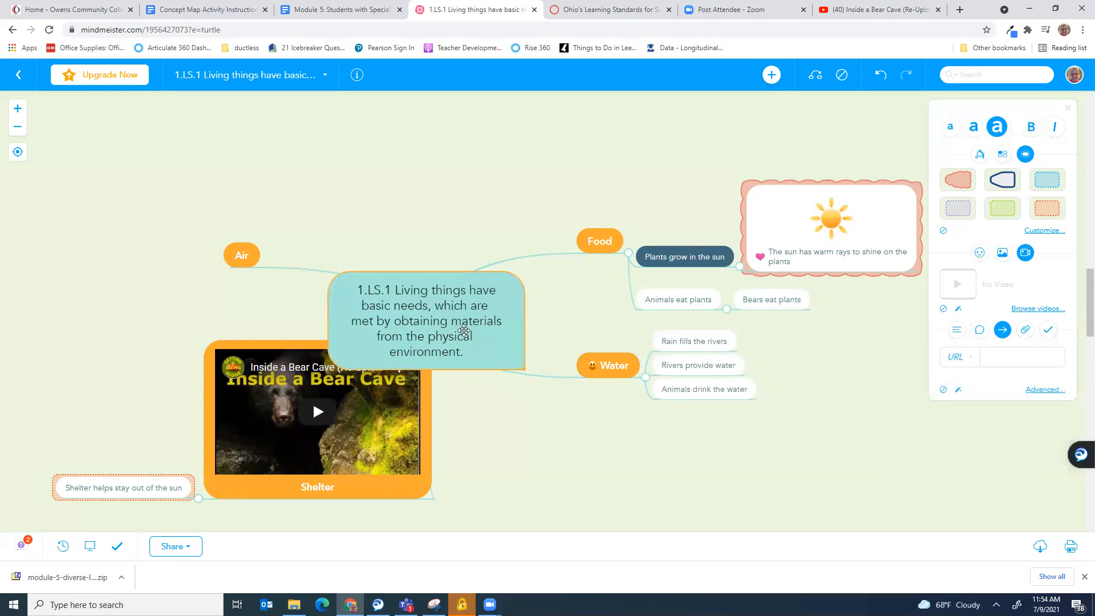
pyautogui.doubleClick(497, 338)
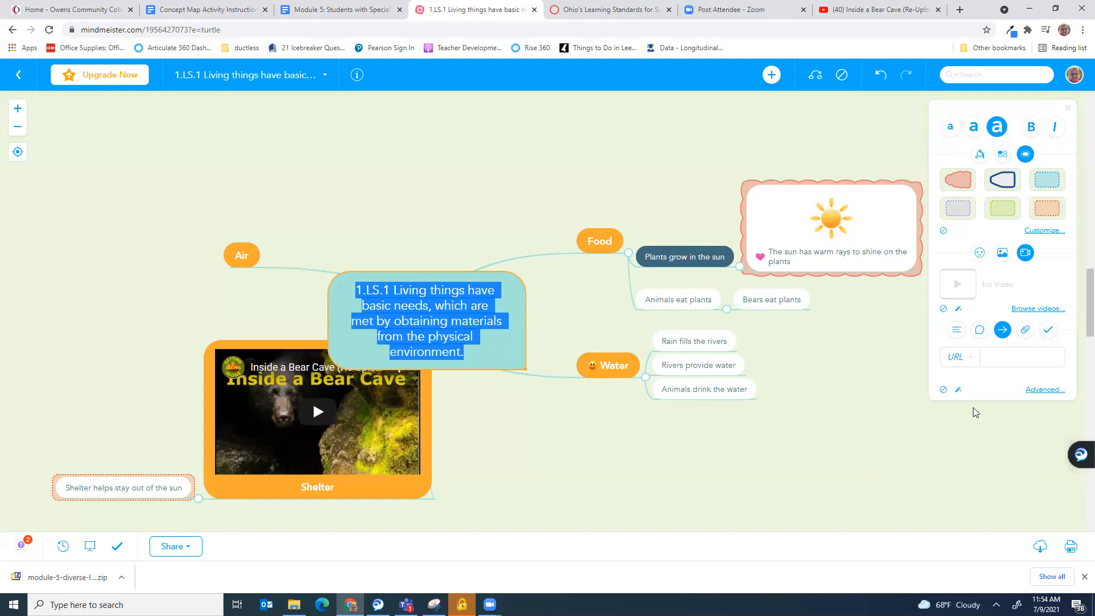
pyautogui.click(994, 355)
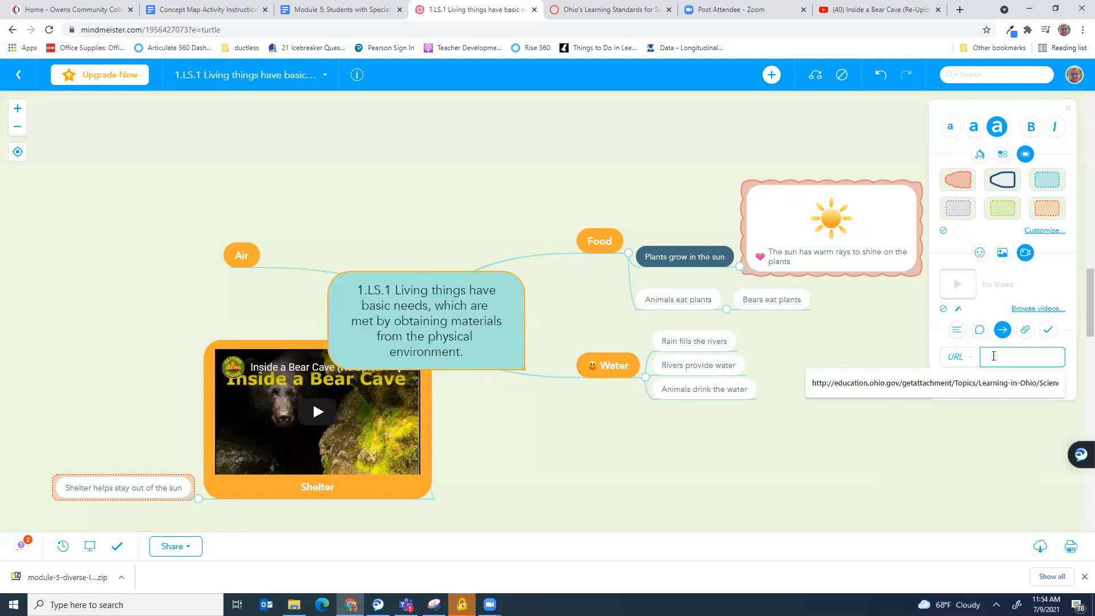
pyautogui.hotkey('ctrl', 'v')
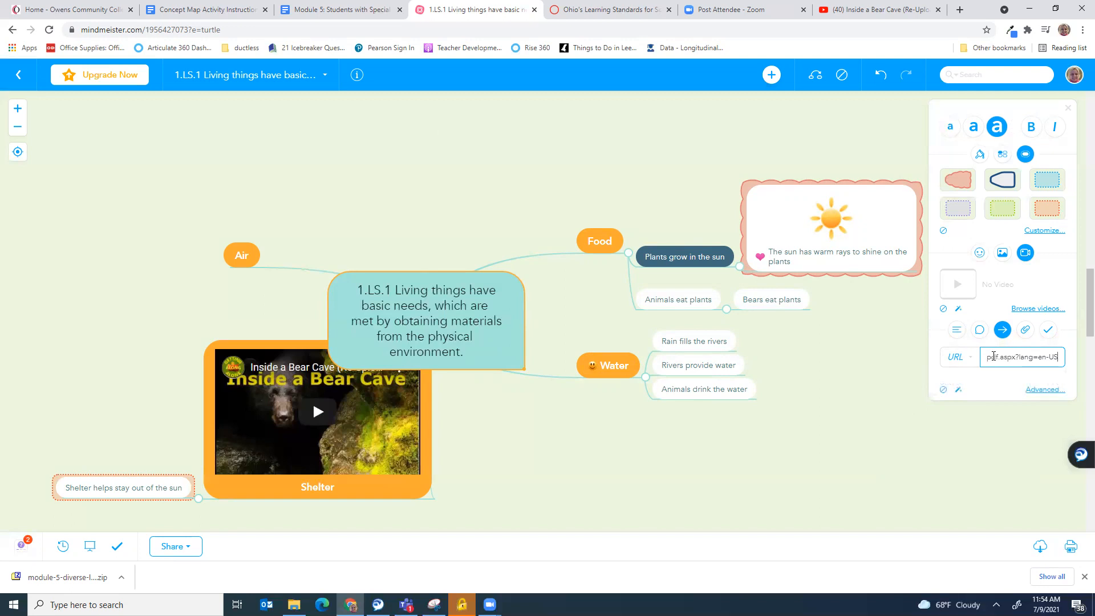
pyautogui.click(1001, 331)
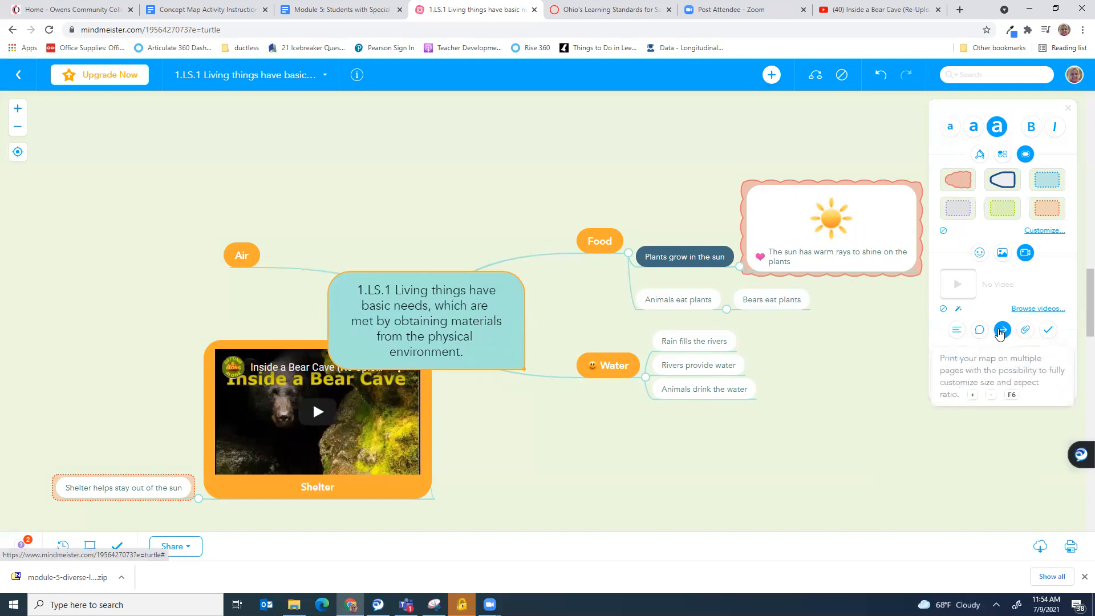
pyautogui.click(1003, 330)
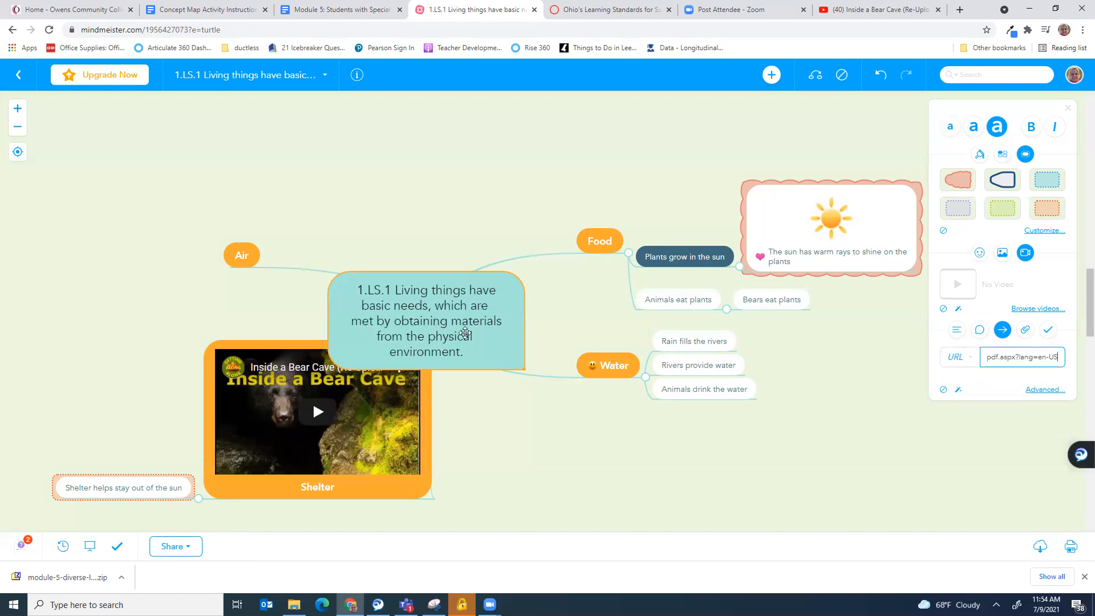
pyautogui.doubleClick(488, 298)
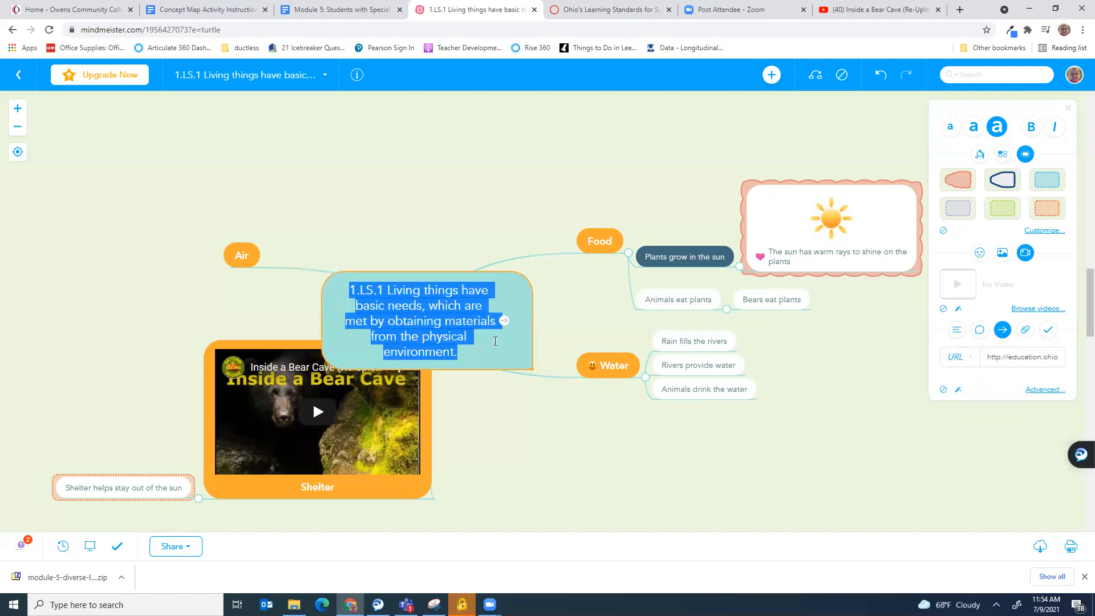
pyautogui.moveTo(503, 325)
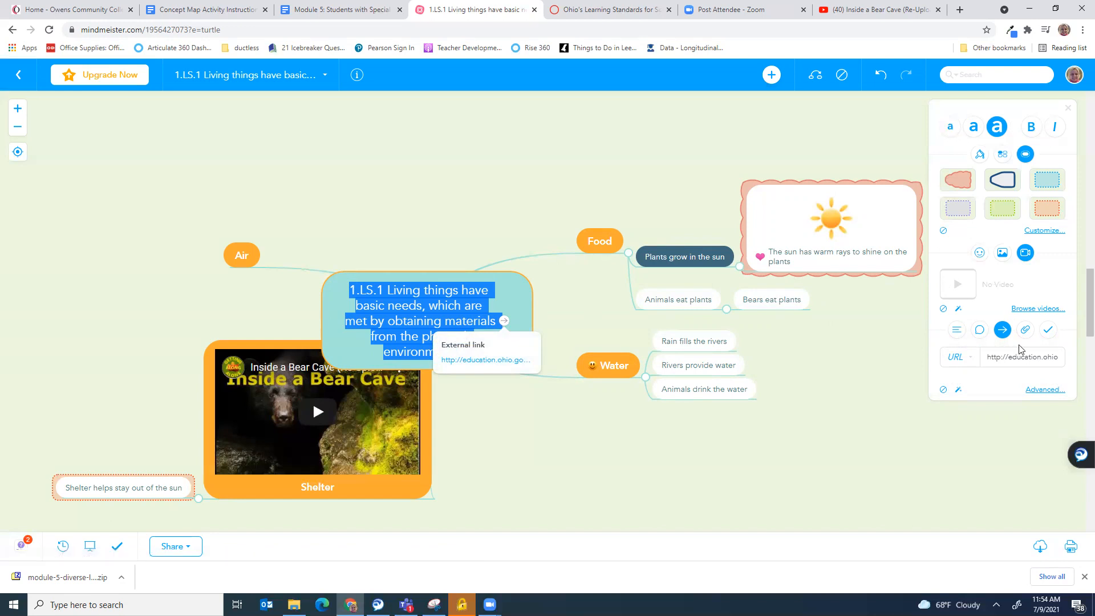
pyautogui.click(1026, 332)
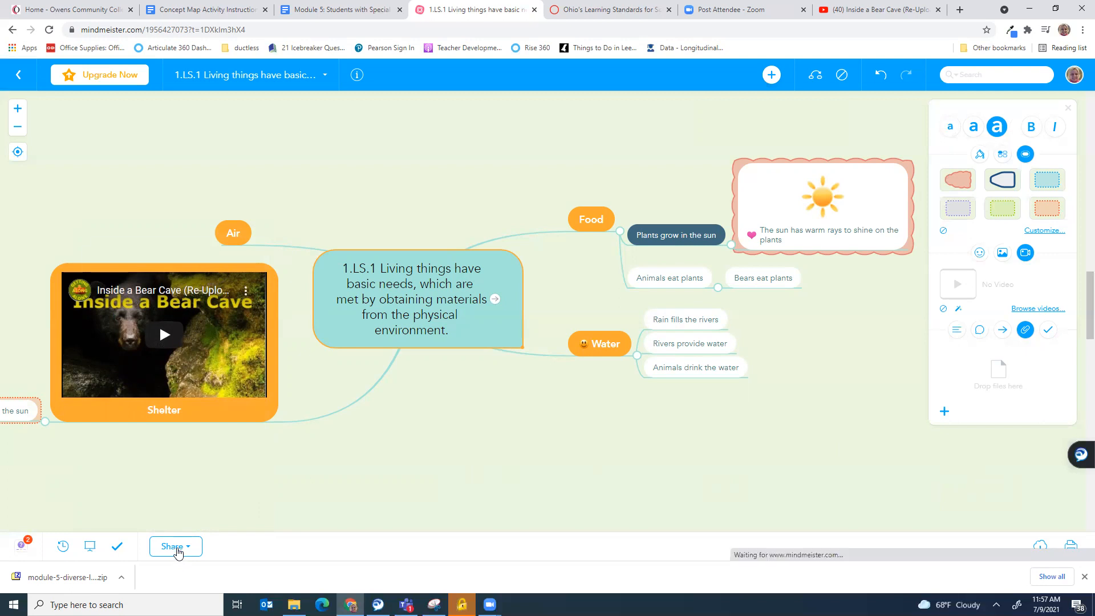
# Publish the concept map to the internet and copy its shareable link.
pyautogui.click(173, 547)
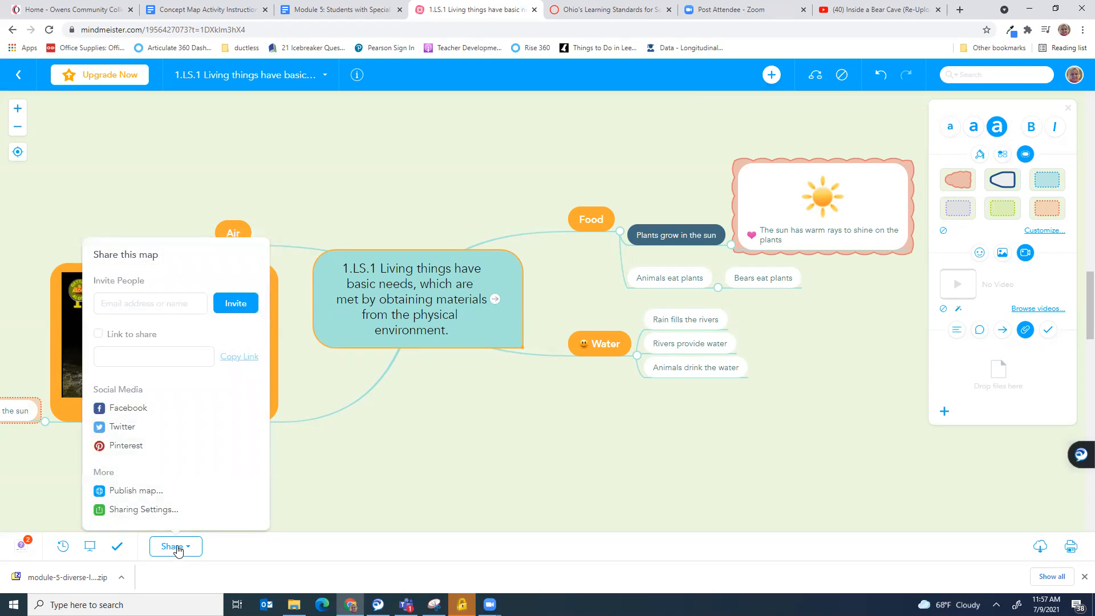
pyautogui.click(142, 492)
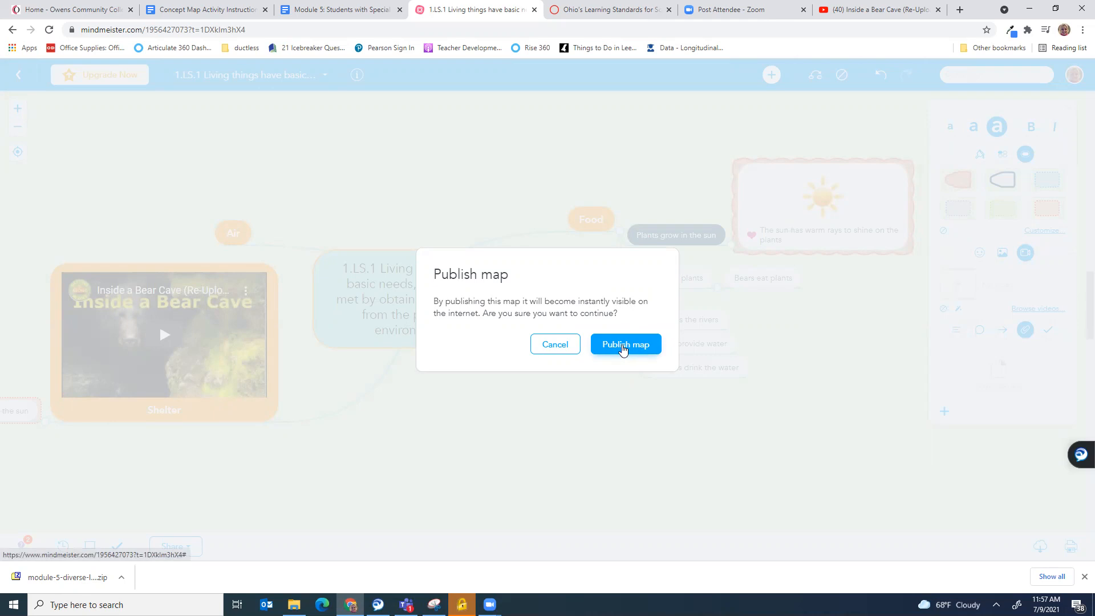
pyautogui.click(623, 346)
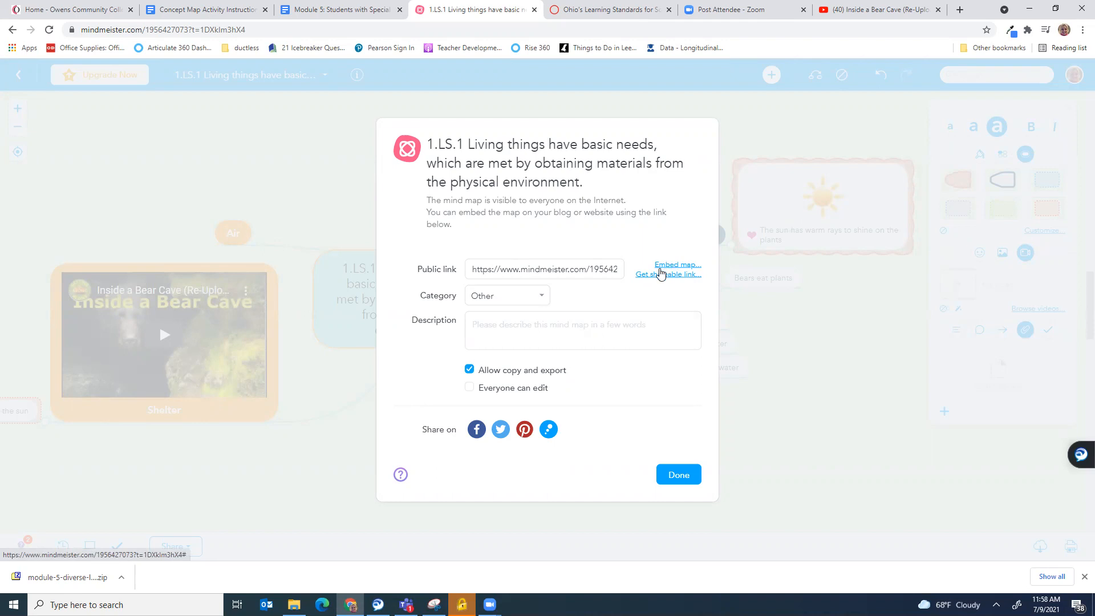
pyautogui.click(656, 276)
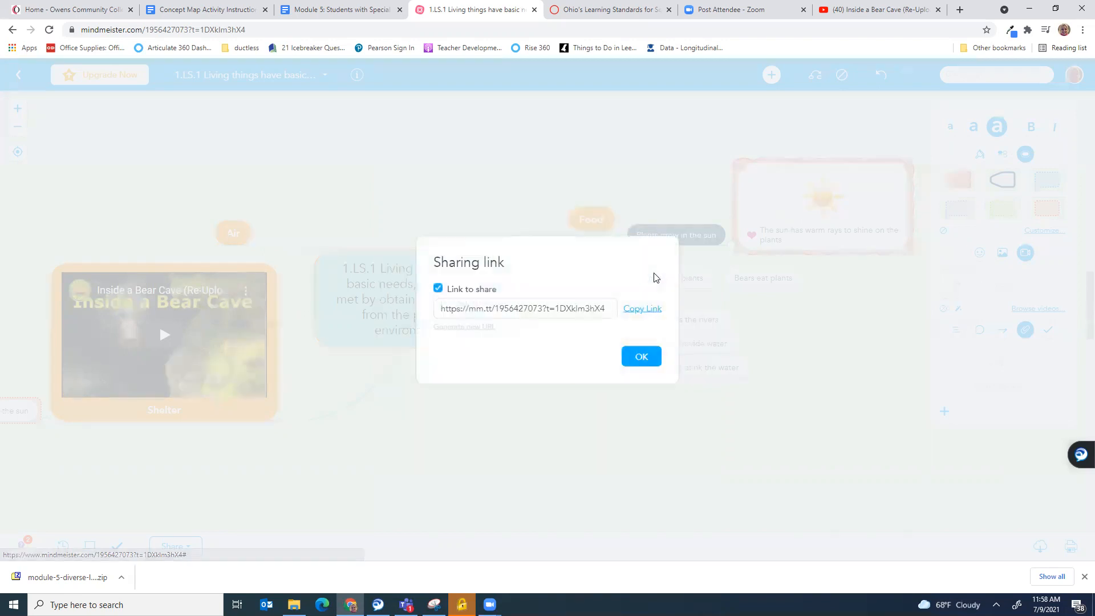
pyautogui.click(647, 311)
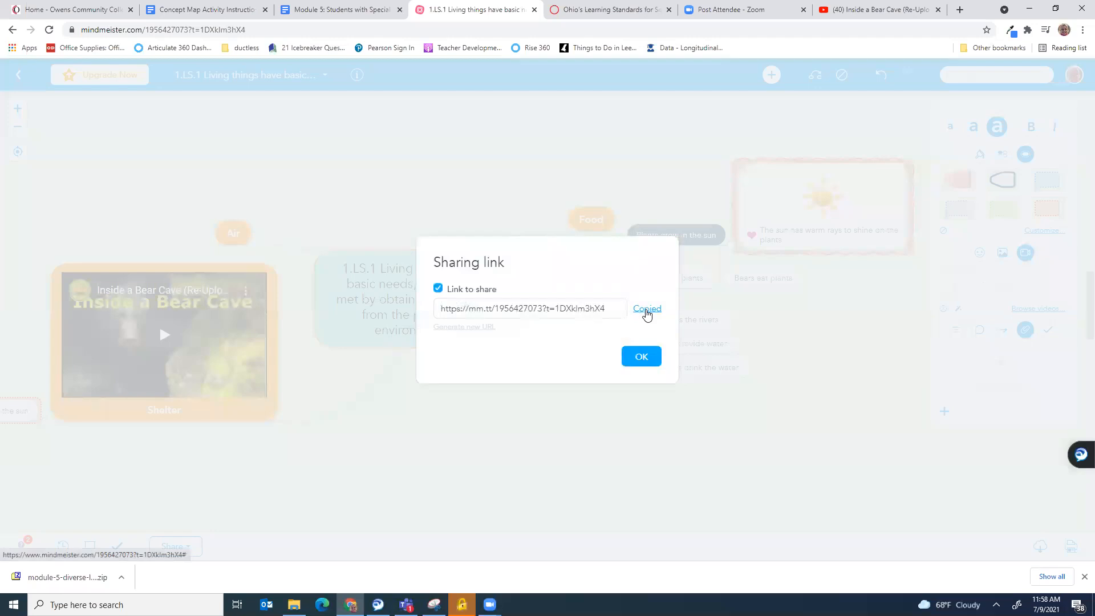
pyautogui.click(640, 358)
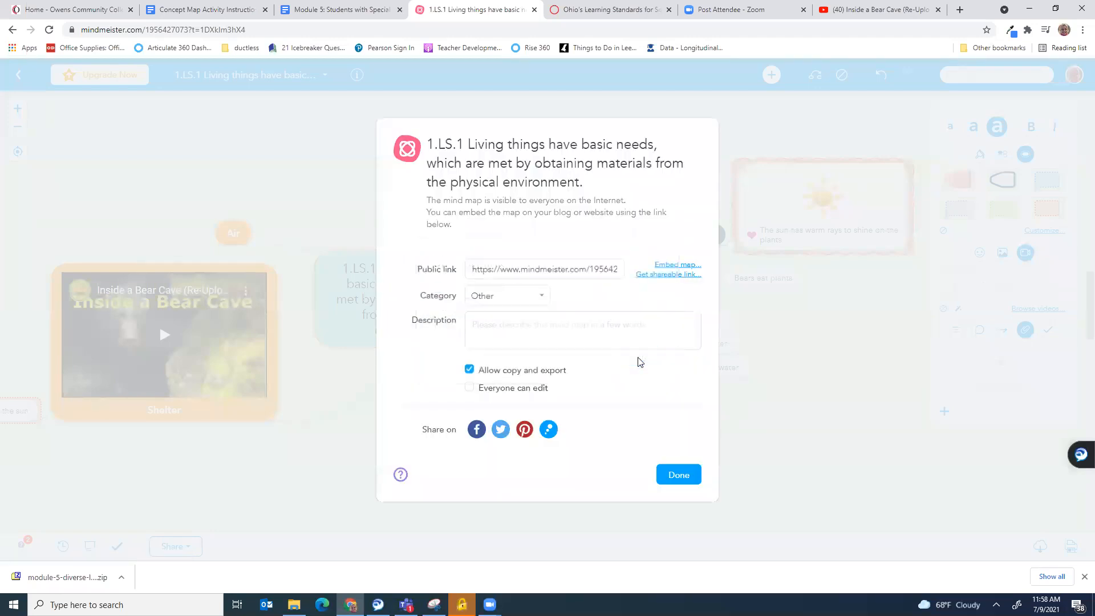
# Set the published map's category to Education and its description to "Test concept map for EDU120".
pyautogui.click(495, 303)
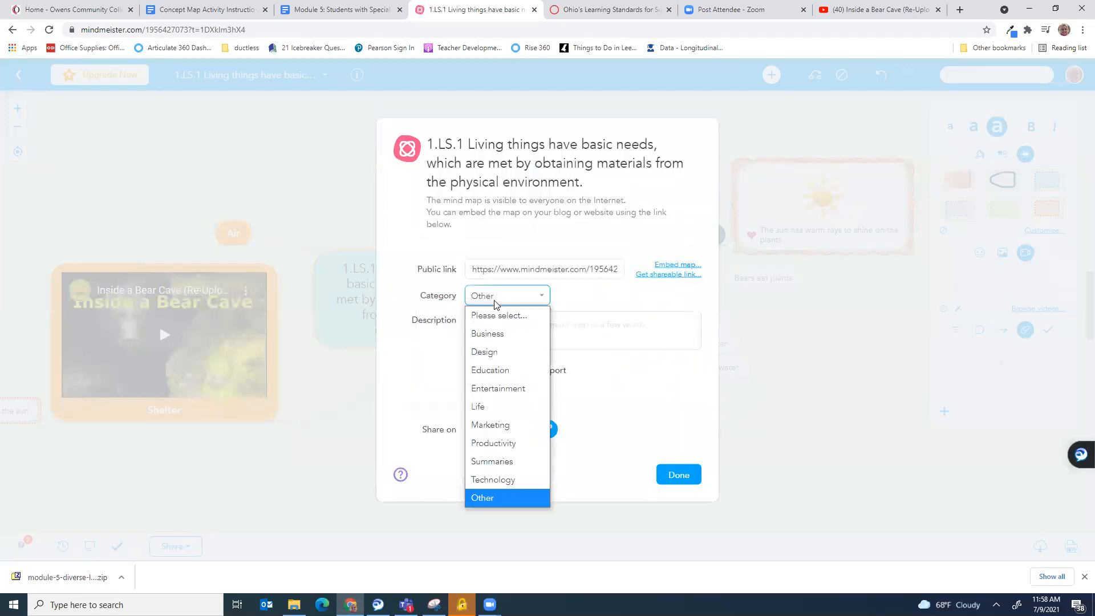
pyautogui.click(491, 371)
pyautogui.click(495, 324)
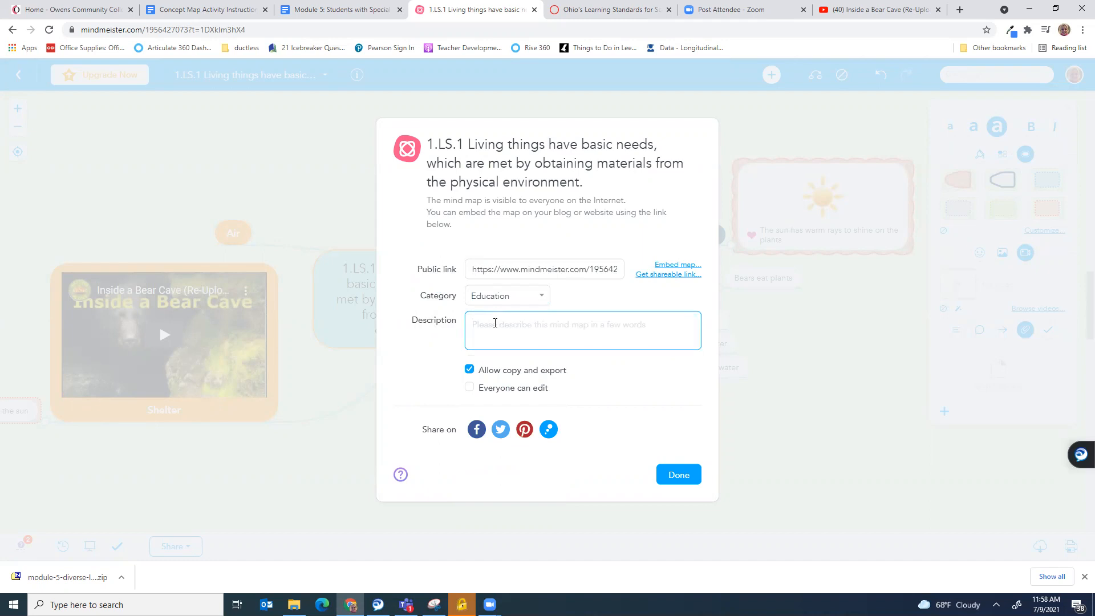
pyautogui.write('Test concept map for EDU120')
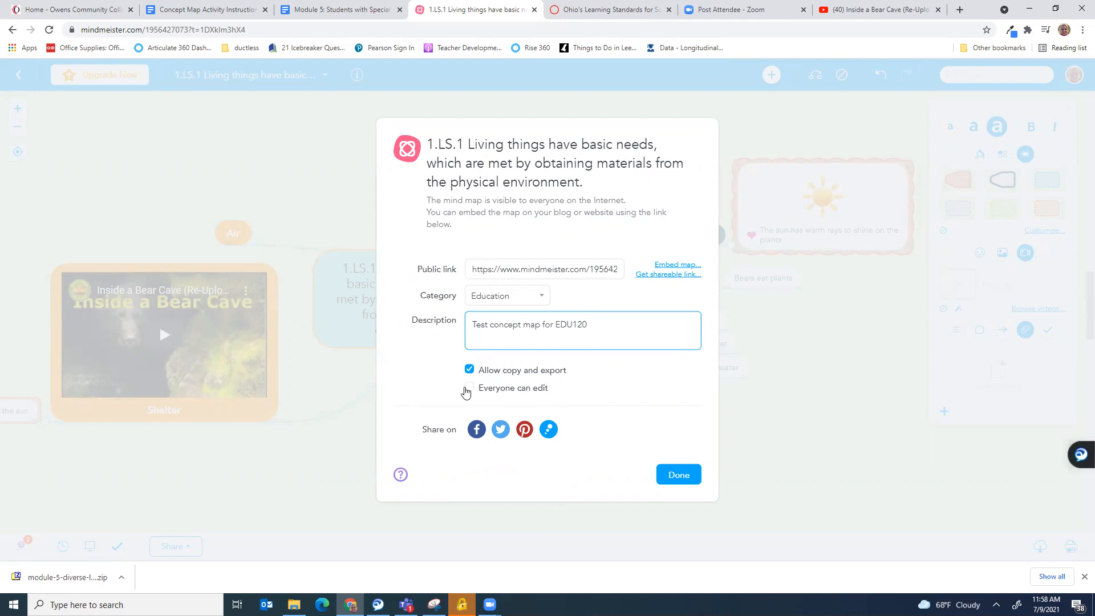
# Turn the Everyone can edit option on and back off, and finish the publishing settings.
pyautogui.click(469, 388)
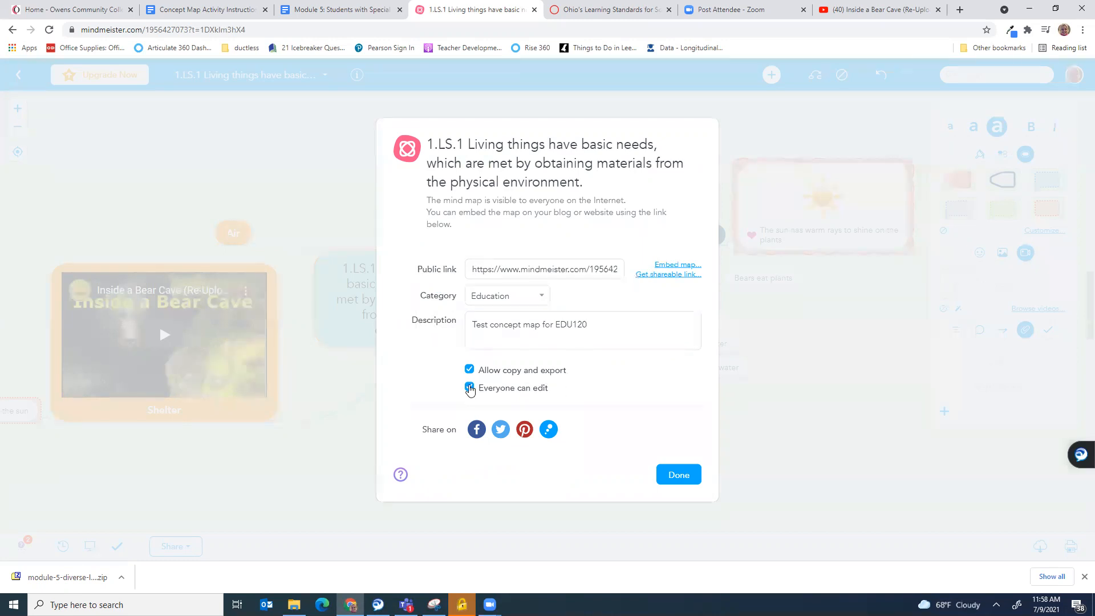
pyautogui.click(470, 390)
pyautogui.click(675, 476)
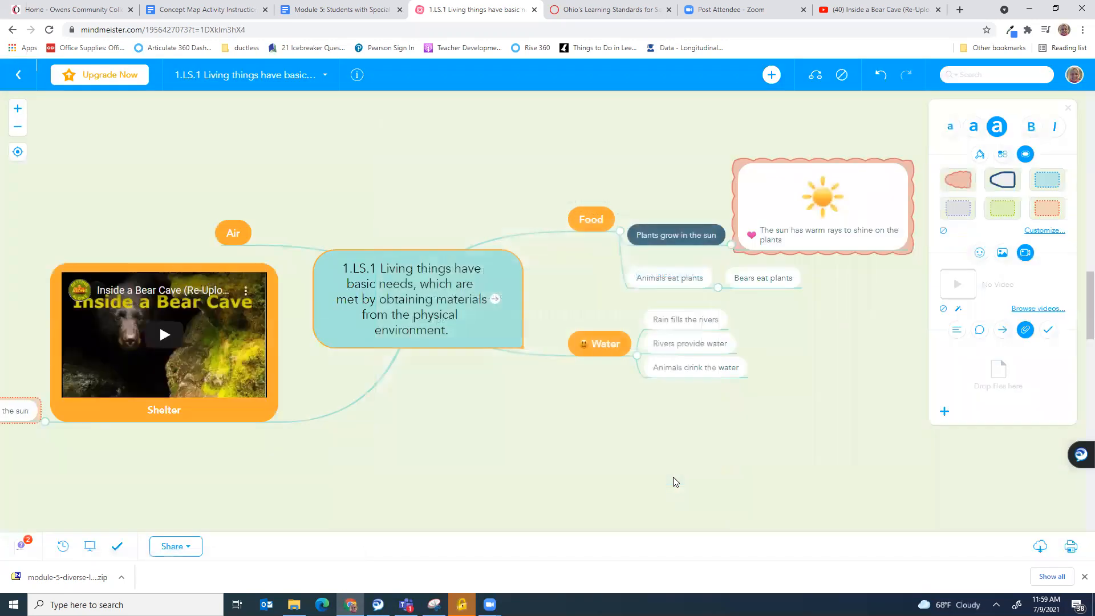